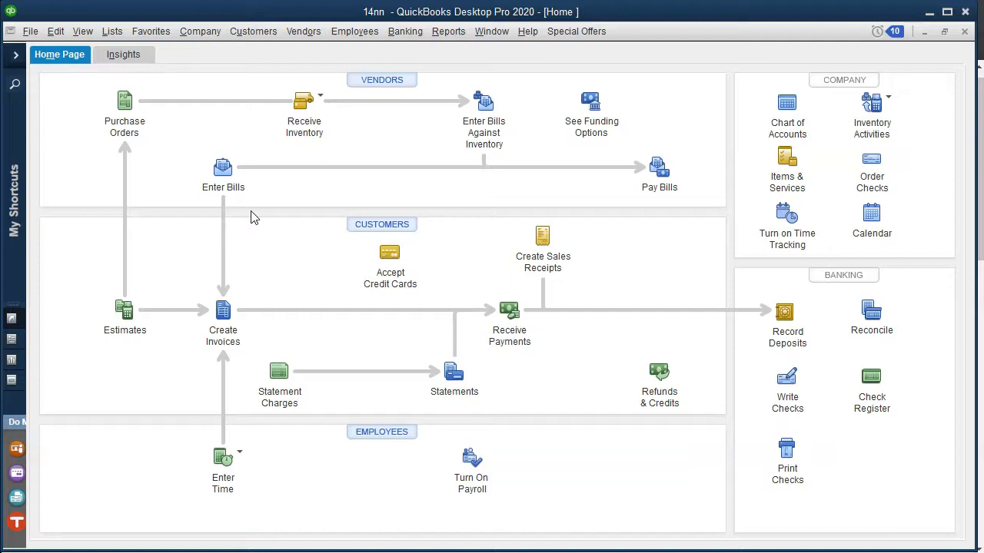
Switch from QuickBooks to Xero in the browser and start a new bill.
{"action": "left_click", "coordinate": [223, 193]}
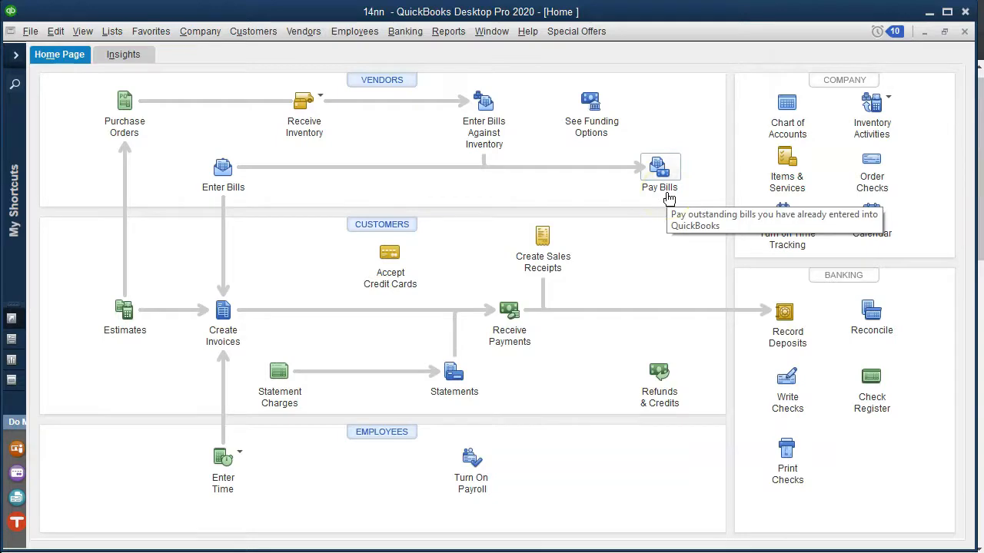
{"action": "left_click", "coordinate": [929, 13]}
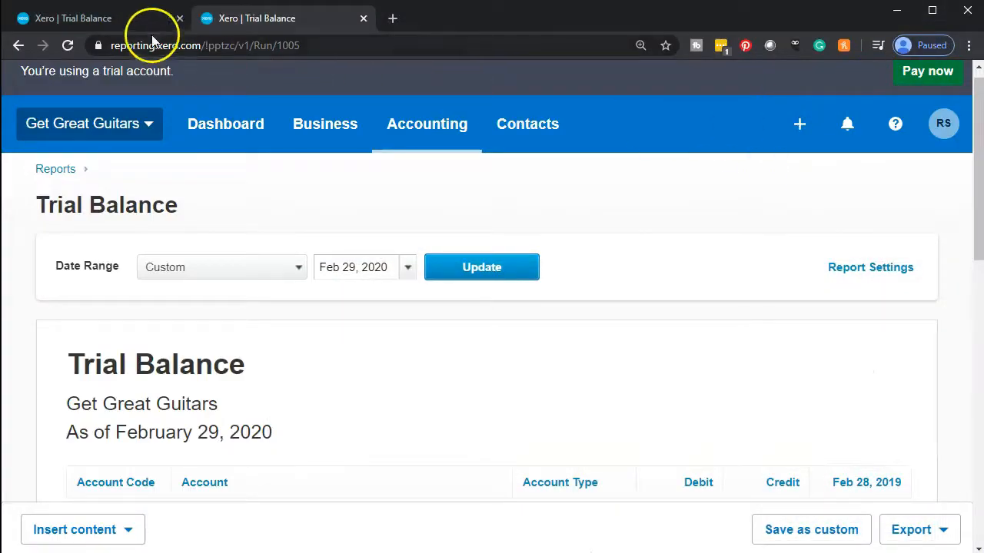
{"action": "left_click", "coordinate": [67, 28]}
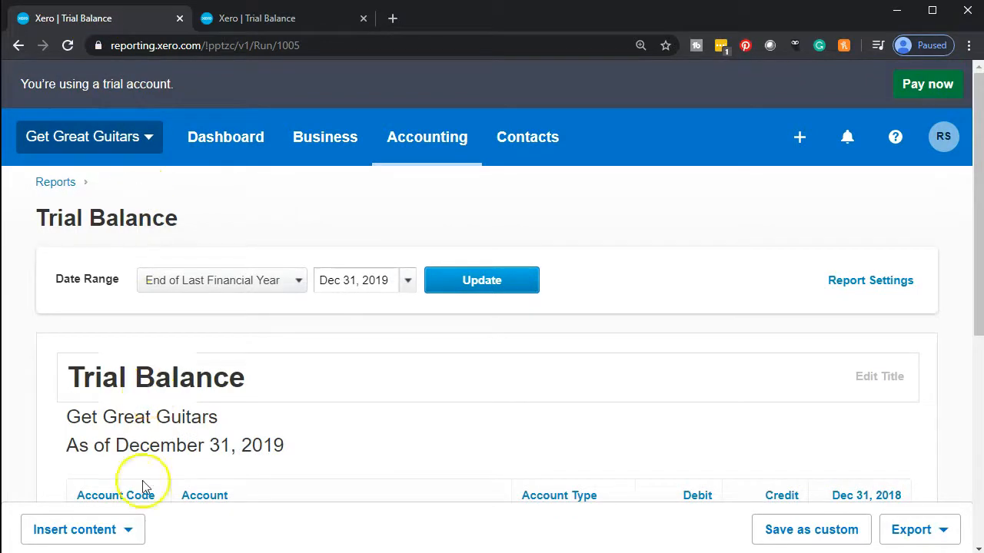
{"action": "left_click", "coordinate": [801, 140]}
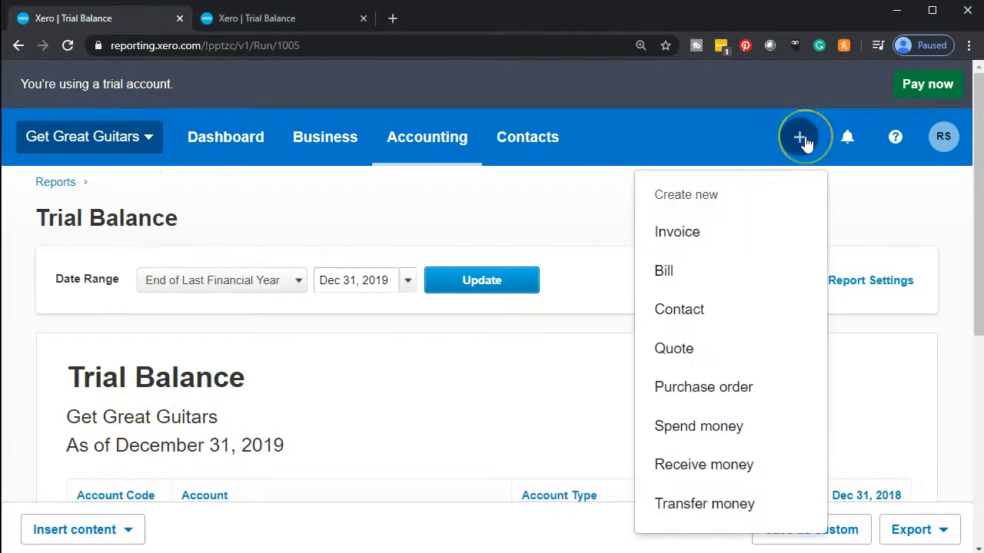
{"action": "left_click", "coordinate": [677, 281]}
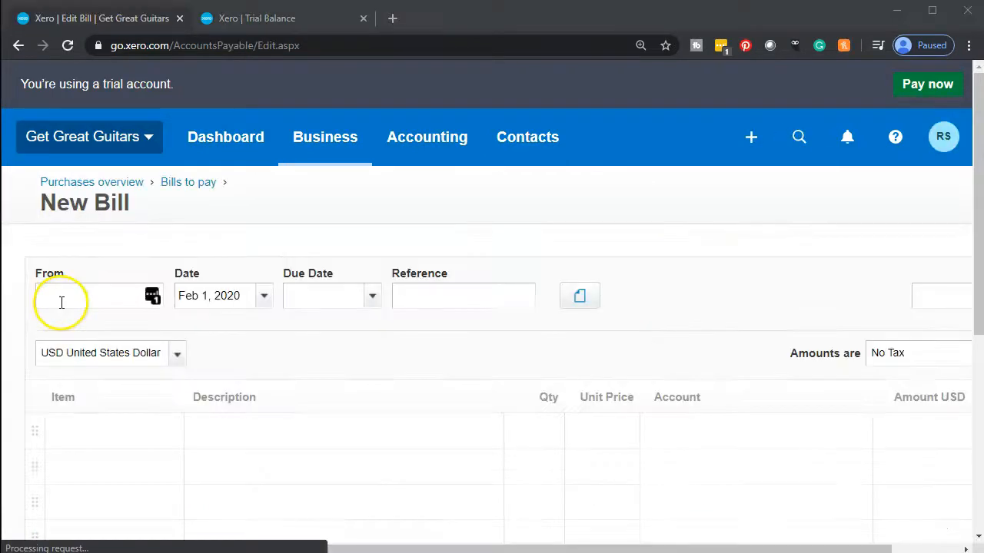
Make the bill from Verizon, dated Feb 29, 2020 and due Mar 31, 2020.
{"action": "type", "text": "ve"}
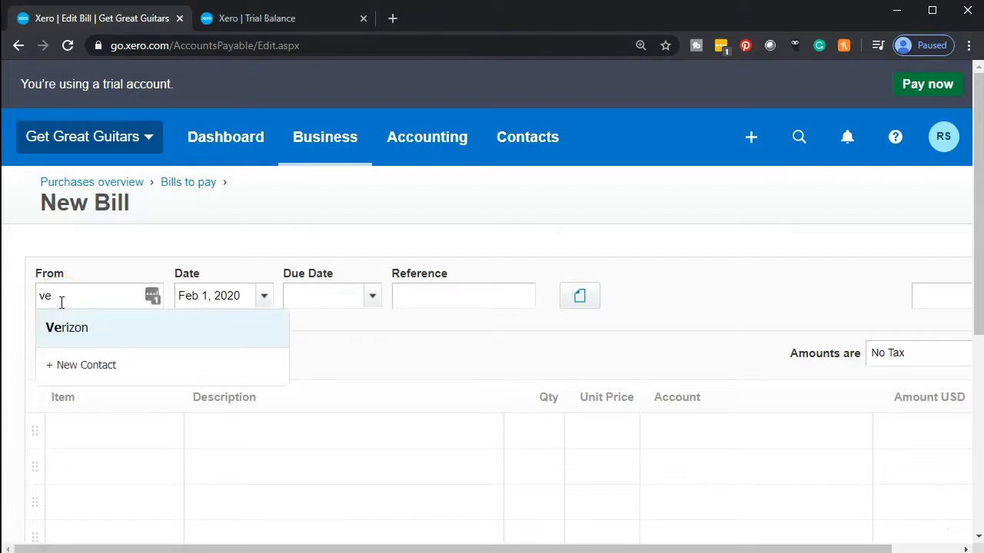
{"action": "key", "text": "Tab"}
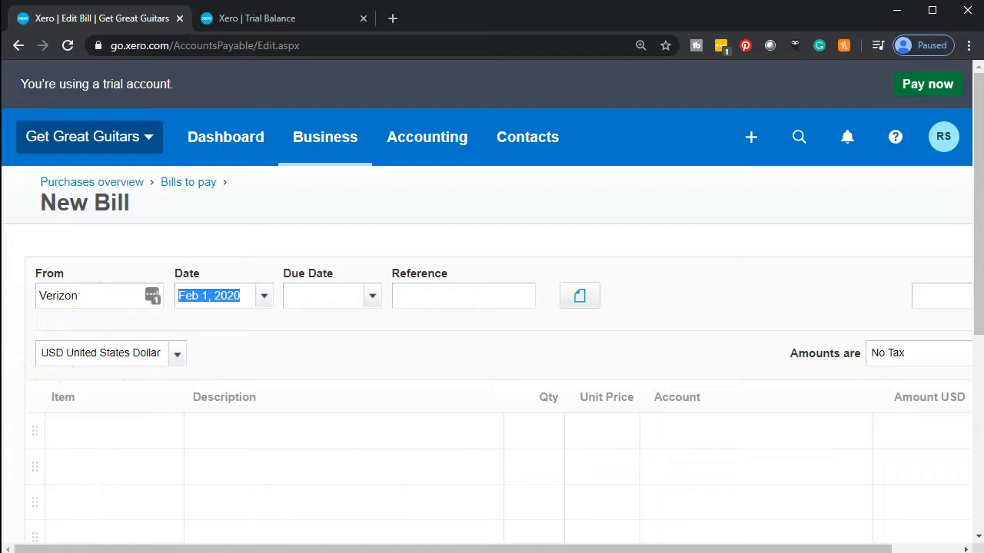
{"action": "left_click", "coordinate": [264, 297]}
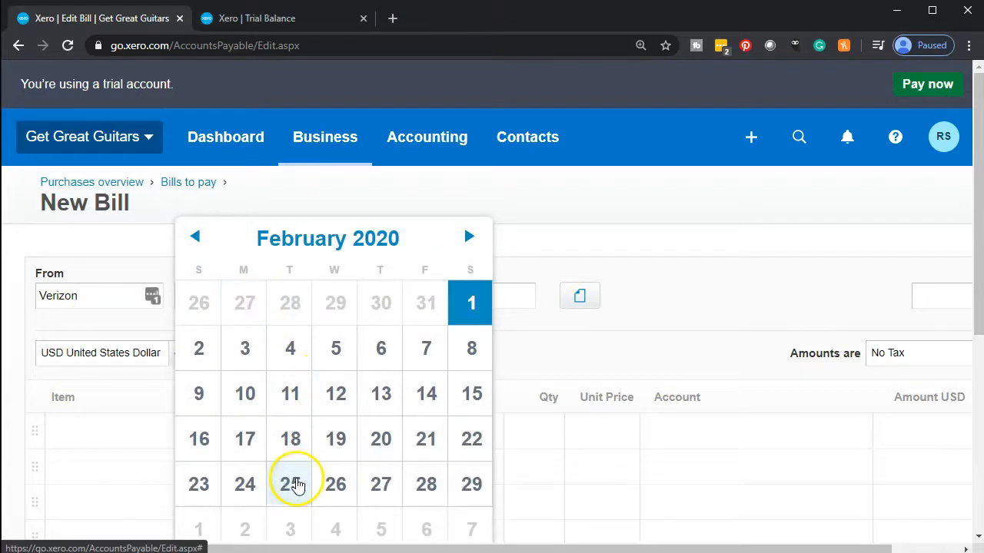
{"action": "left_click", "coordinate": [468, 486]}
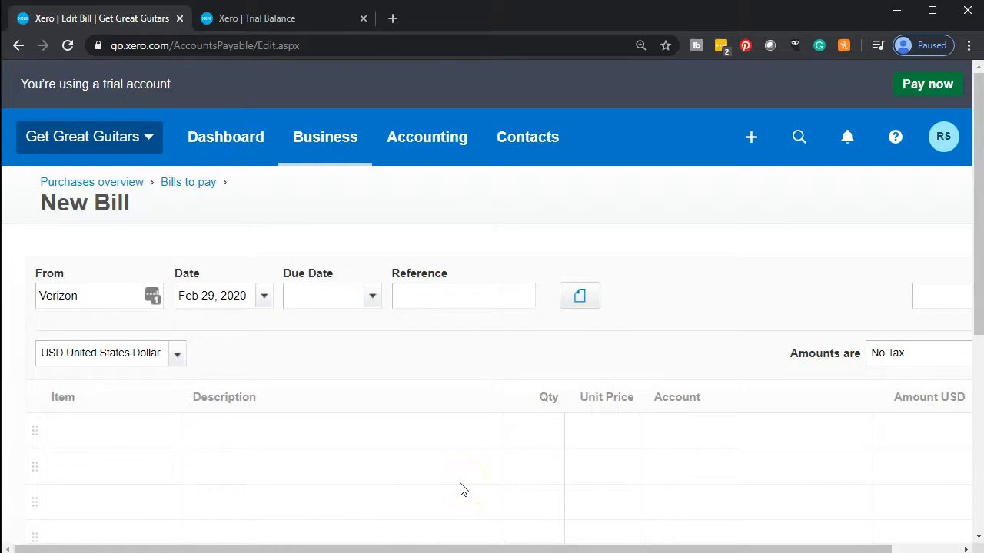
{"action": "left_click", "coordinate": [374, 297]}
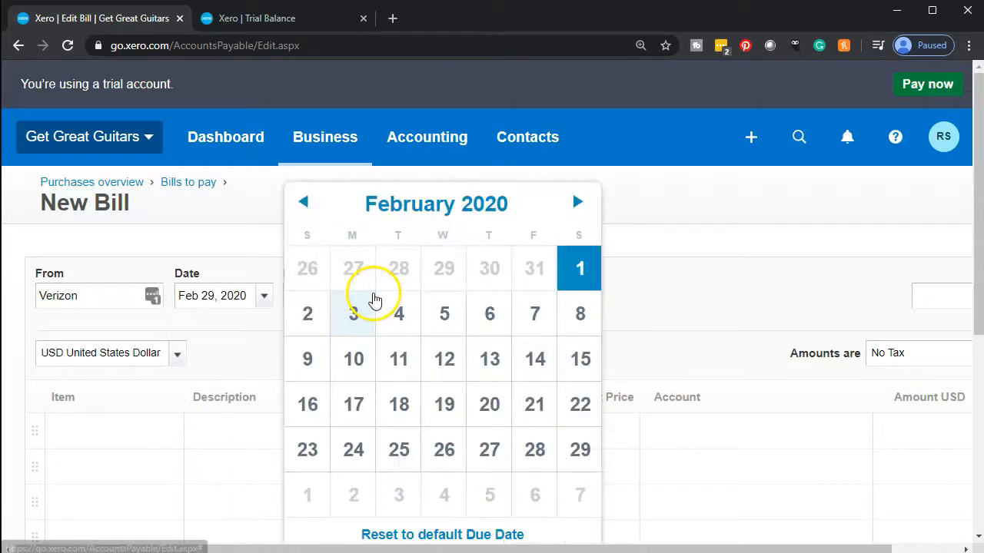
{"action": "left_click", "coordinate": [577, 203]}
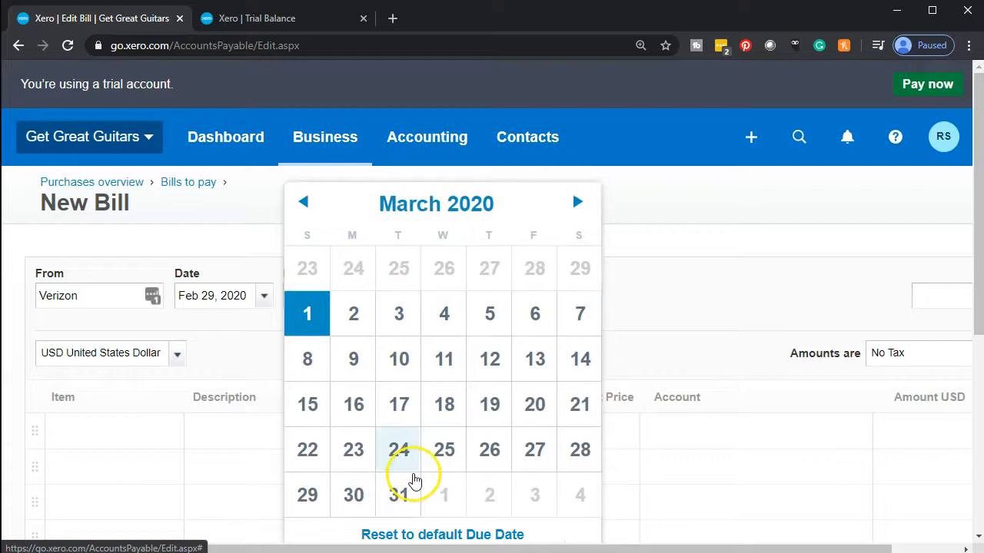
{"action": "left_click", "coordinate": [400, 495]}
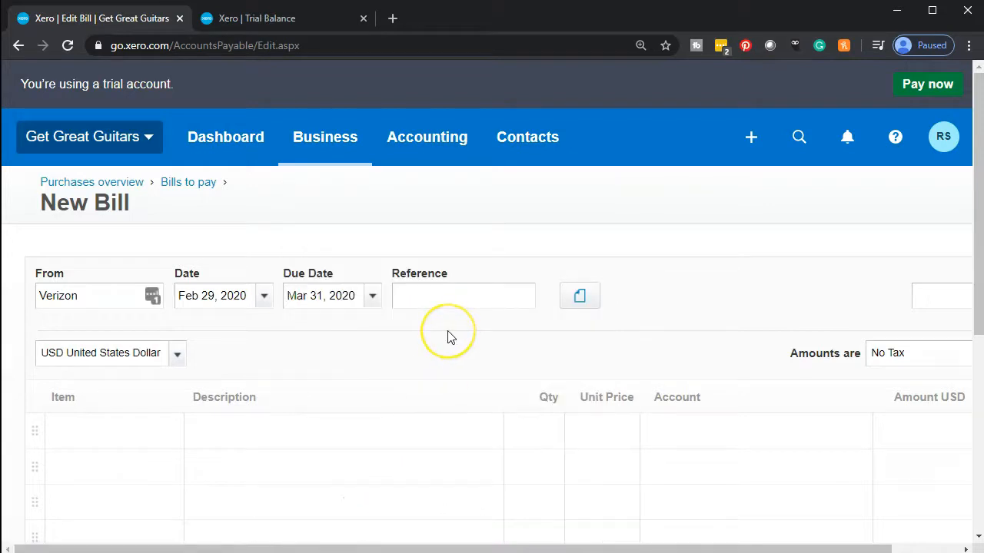
Enter quantity 1 and unit price 365 on the first line of the Verizon bill.
{"action": "key", "text": "Tab"}
{"action": "key", "text": "Tab"}
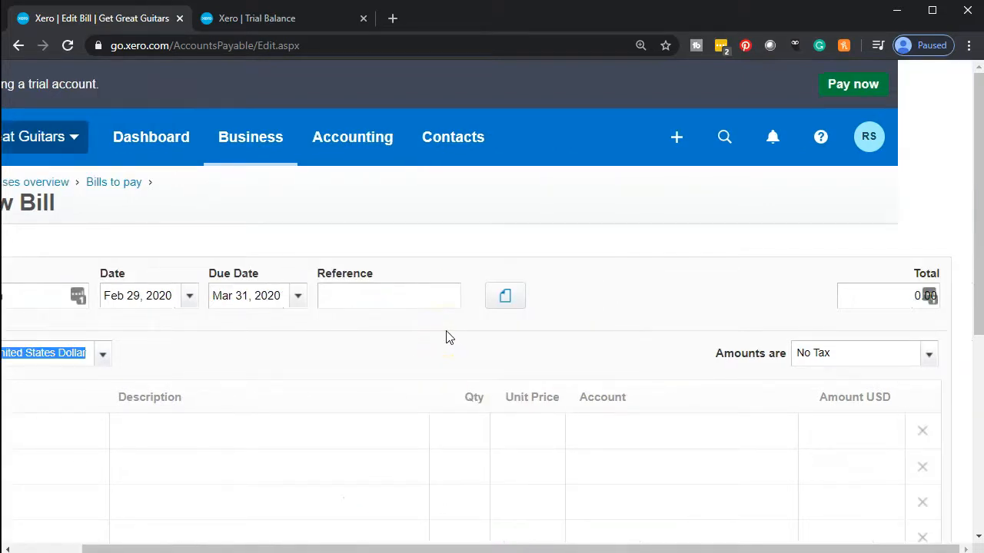
{"action": "key", "text": "ctrl+minus"}
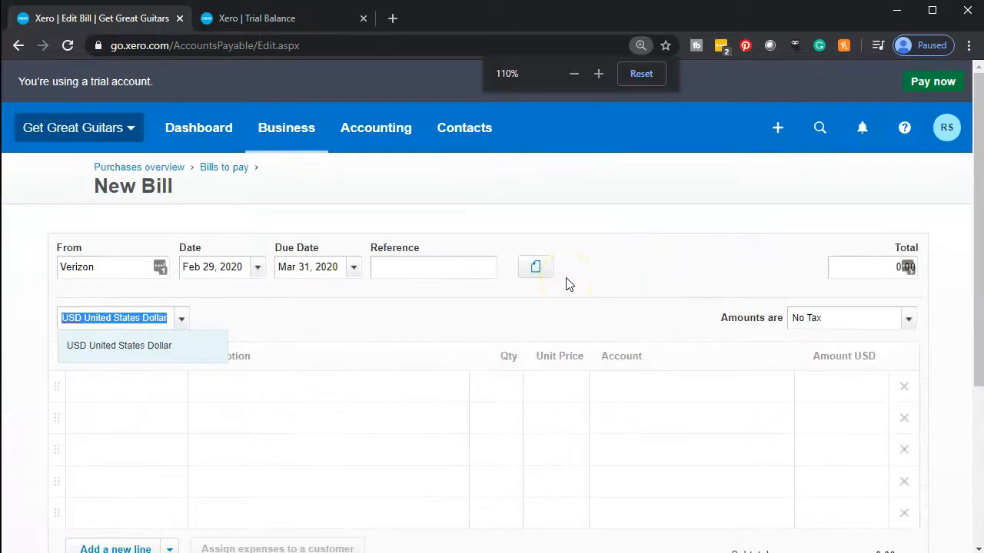
{"action": "left_click", "coordinate": [117, 387]}
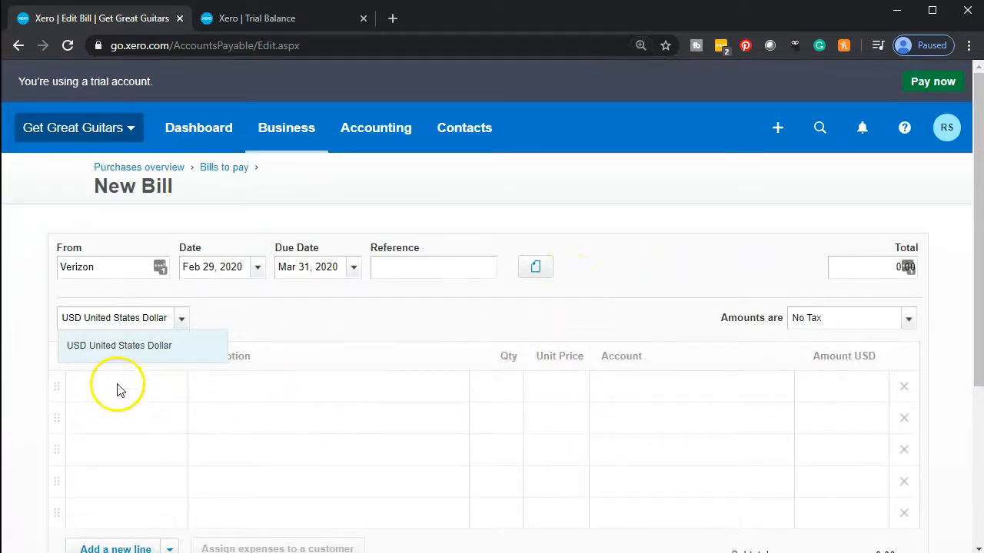
{"action": "key", "text": "Tab"}
{"action": "key", "text": "Tab"}
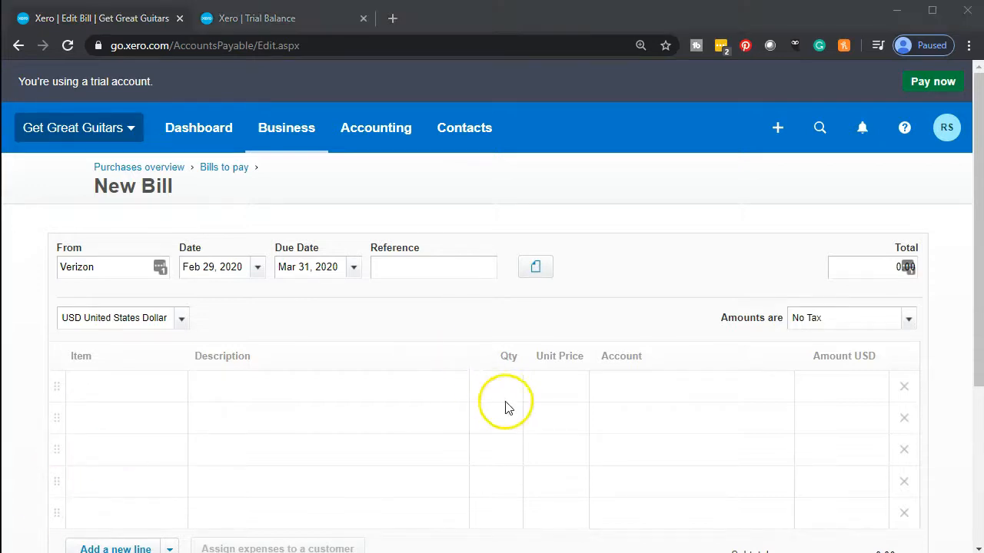
{"action": "left_click", "coordinate": [511, 392]}
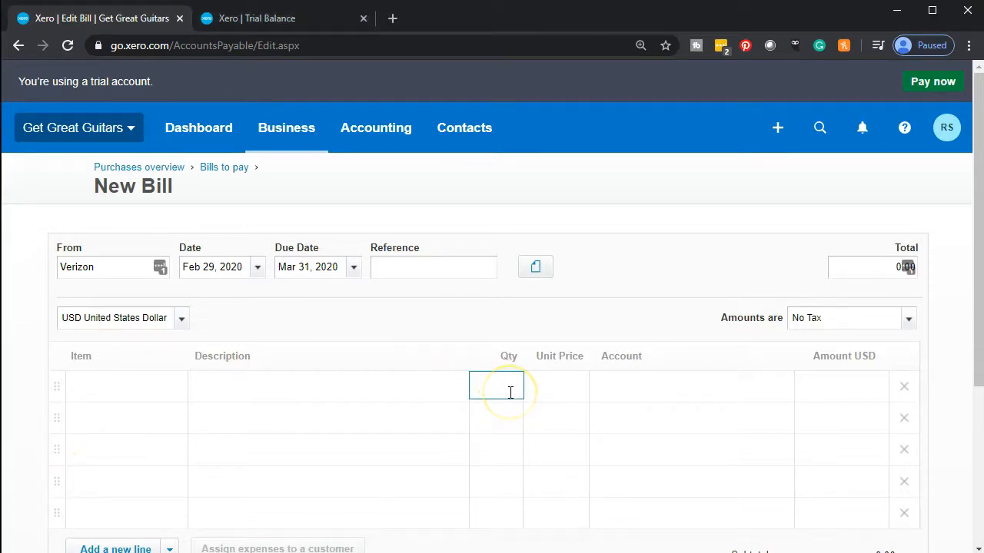
{"action": "type", "text": "1"}
{"action": "key", "text": "Tab"}
{"action": "type", "text": "365"}
{"action": "key", "text": "Tab"}
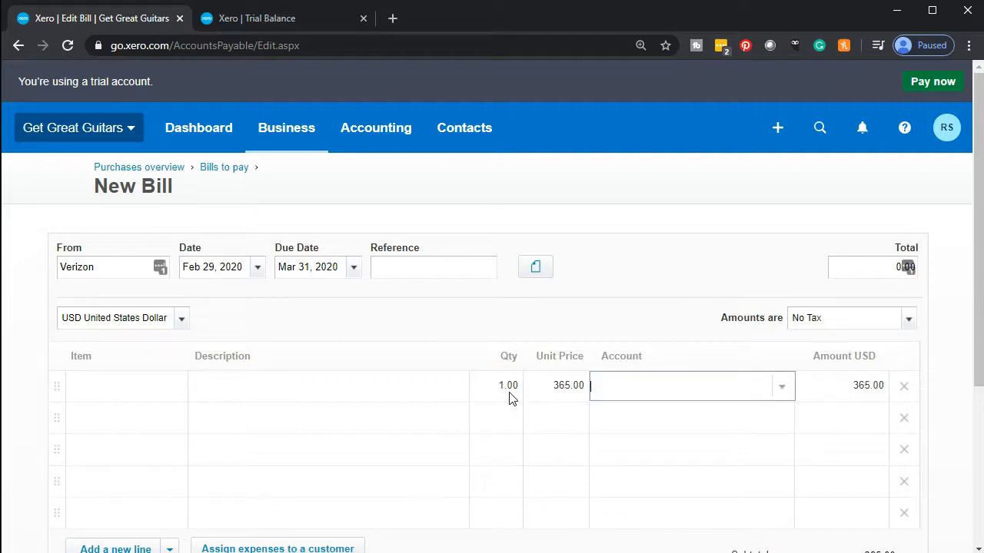
Assign the 365.00 line to the account 6185 - Telephone.
{"action": "type", "text": "te"}
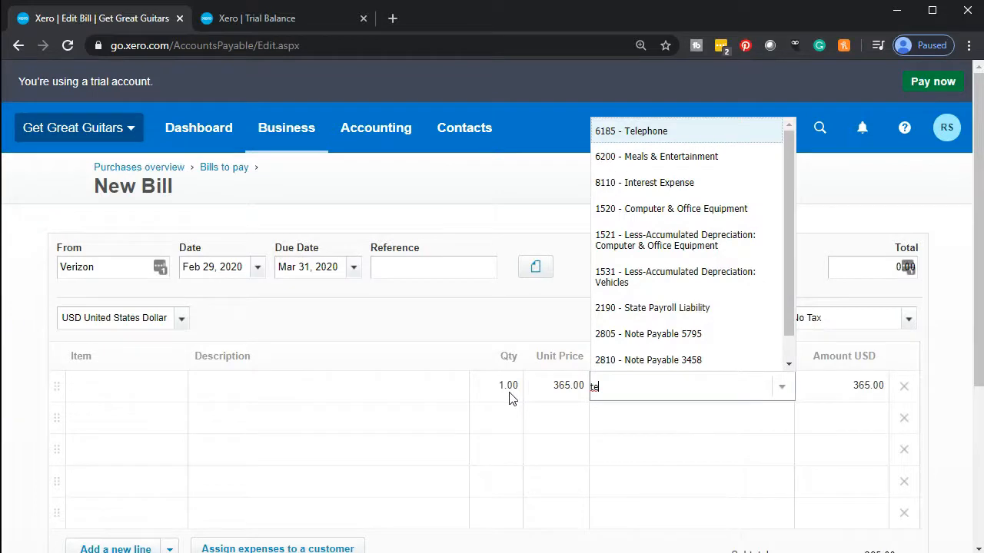
{"action": "type", "text": "le"}
{"action": "key", "text": "Return"}
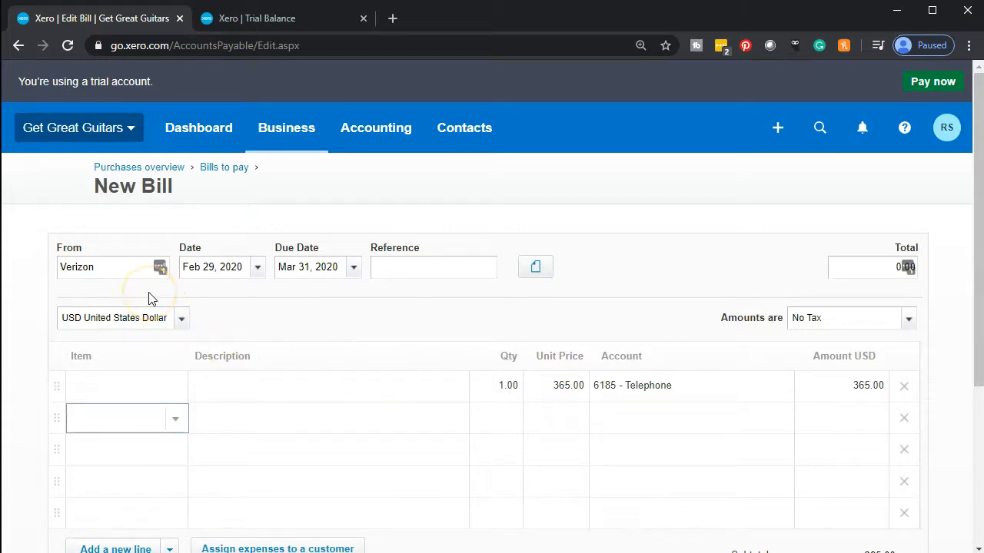
Approve the Verizon bill and start another new bill.
{"action": "scroll", "coordinate": [148, 292], "scroll_direction": "down", "scroll_amount": 2}
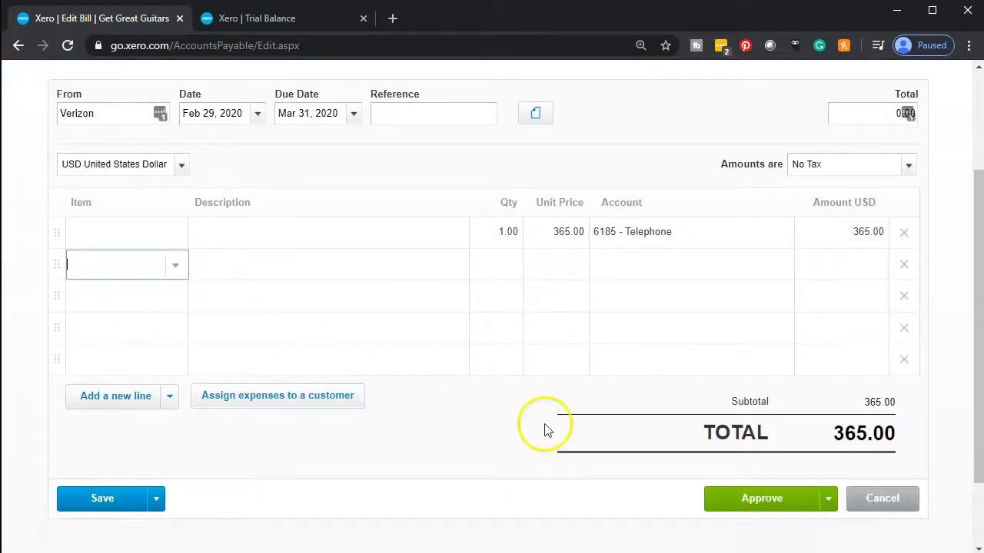
{"action": "left_click", "coordinate": [830, 507]}
{"action": "scroll", "coordinate": [833, 509], "scroll_direction": "down", "scroll_amount": 1}
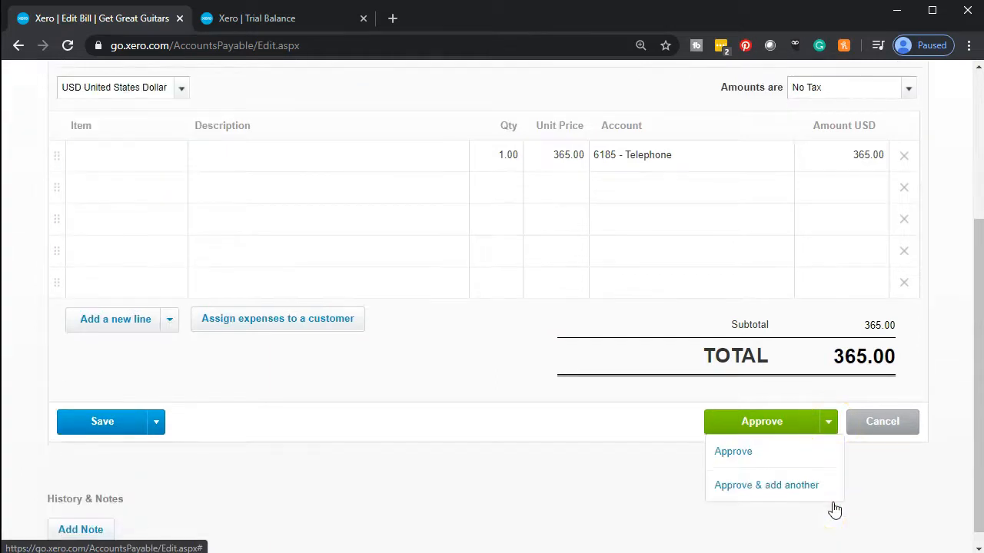
{"action": "left_click", "coordinate": [759, 494]}
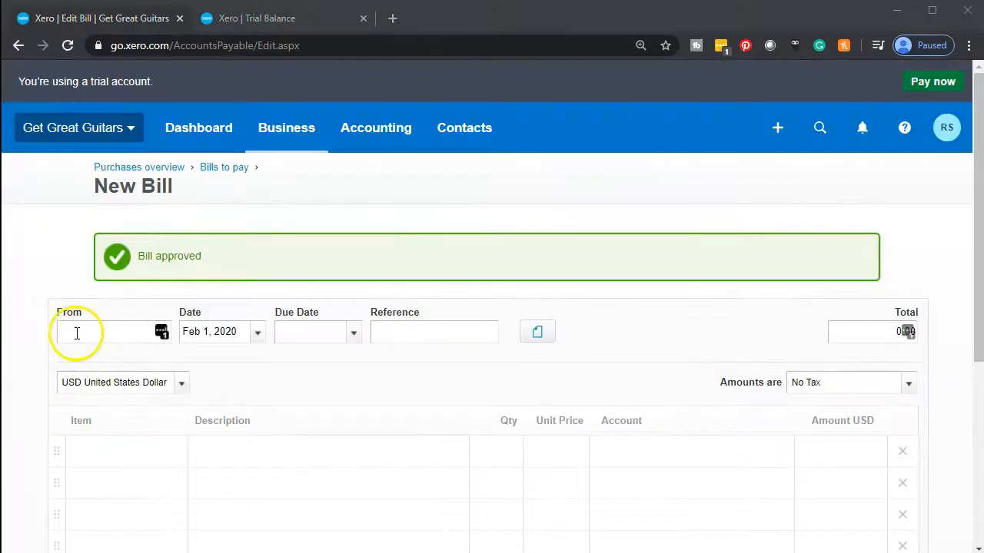
Enter Specrum as a new contact in the bill's From field.
{"action": "scroll", "coordinate": [30, 382], "scroll_direction": "down", "scroll_amount": 1}
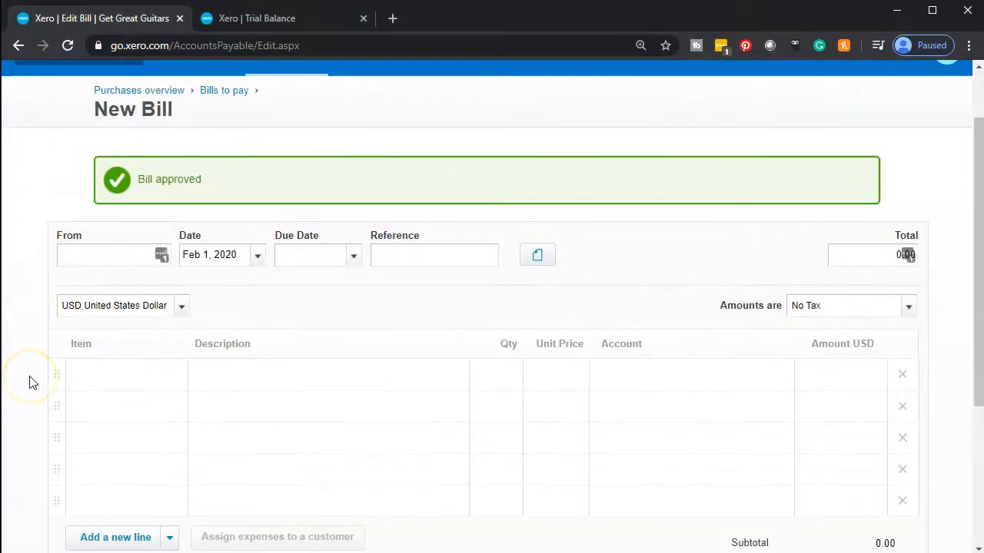
{"action": "type", "text": "Specr"}
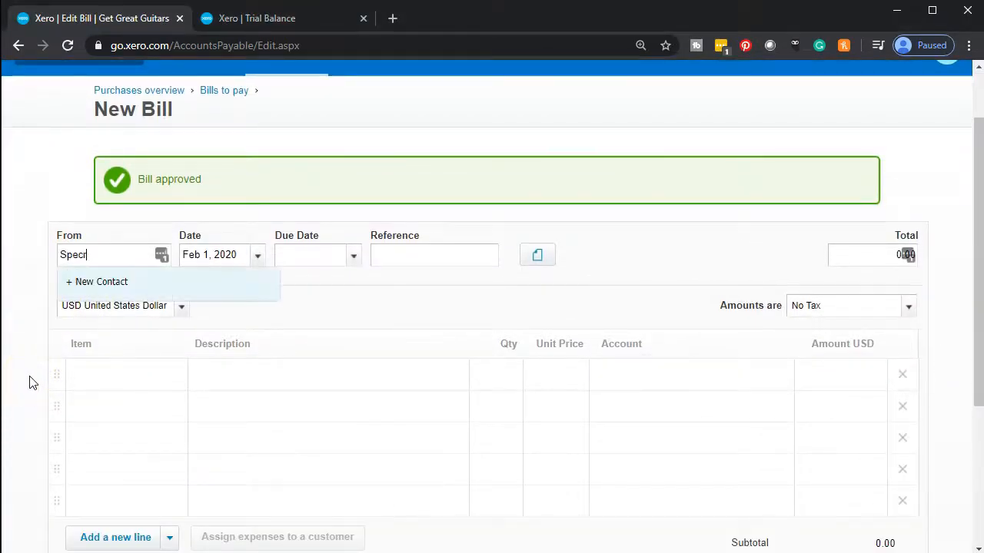
{"action": "type", "text": "um"}
{"action": "key", "text": "BackSpace"}
{"action": "key", "text": "BackSpace"}
{"action": "key", "text": "BackSpace"}
{"action": "key", "text": "BackSpace"}
{"action": "type", "text": "crum"}
{"action": "left_click", "coordinate": [102, 298]}
Date the Specrum bill Feb 29, 2020 and set its due date to Mar 31, 2020.
{"action": "left_click", "coordinate": [258, 257]}
{"action": "left_click", "coordinate": [440, 491]}
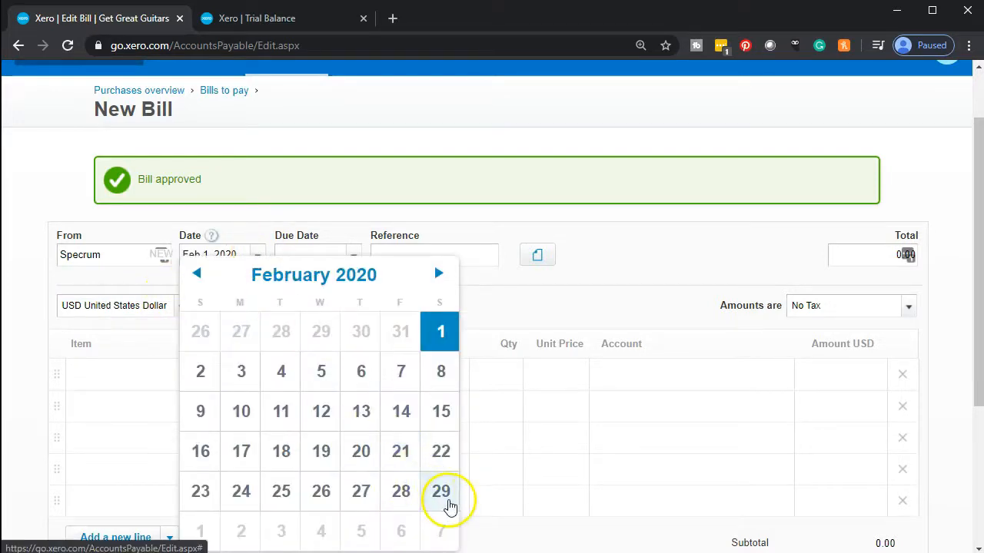
{"action": "left_click", "coordinate": [353, 254]}
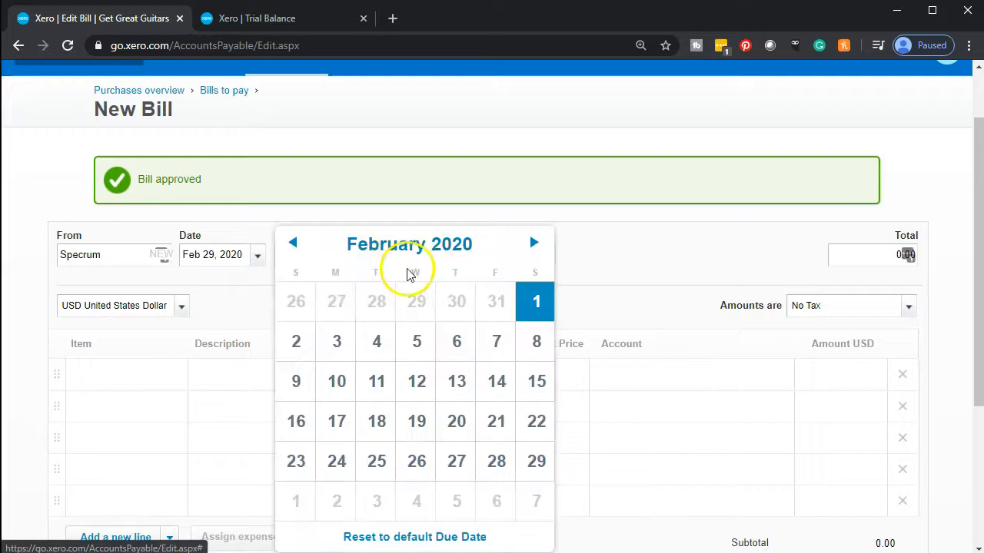
{"action": "left_click", "coordinate": [534, 243]}
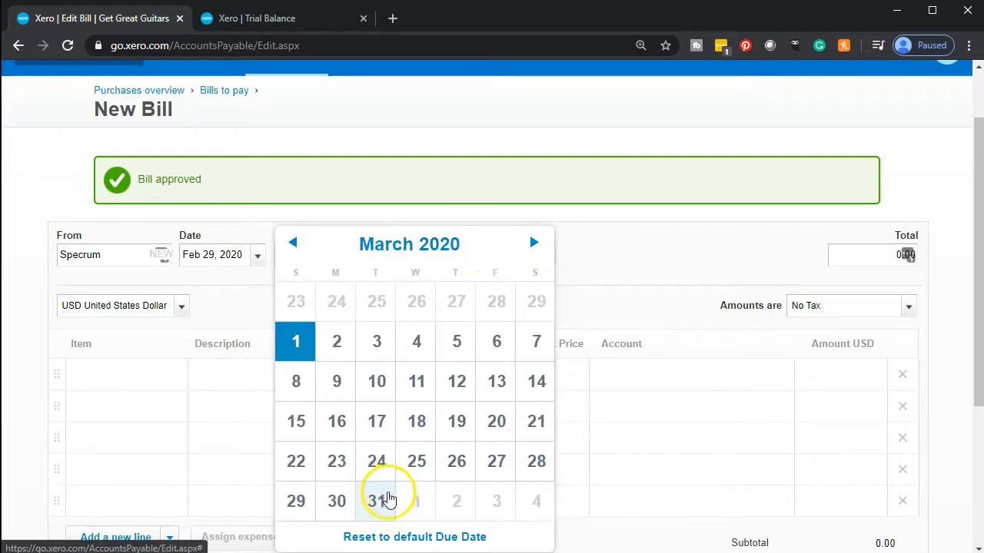
{"action": "left_click", "coordinate": [381, 501]}
Enter quantity 1 and unit price 180 on the first line of the Specrum bill.
{"action": "left_click", "coordinate": [240, 371]}
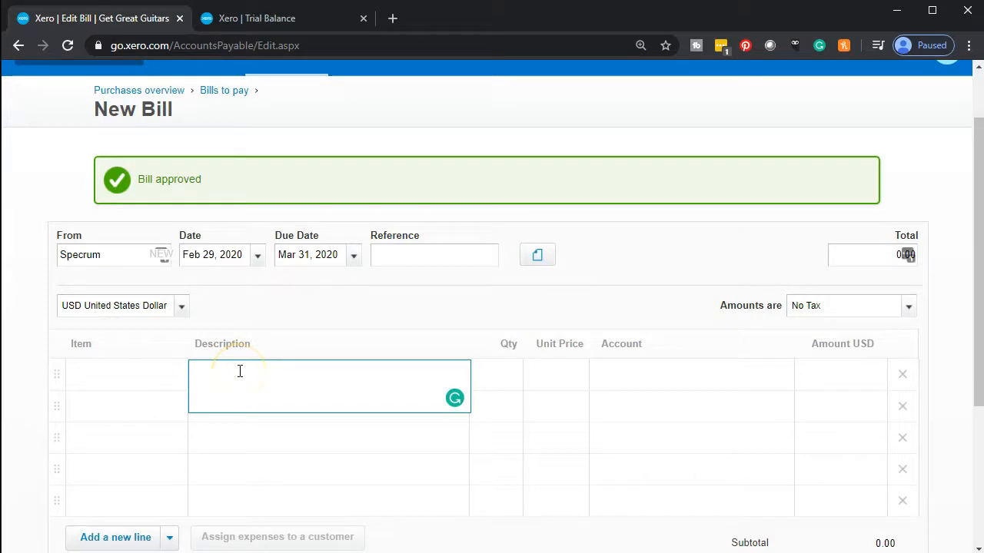
{"action": "key", "text": "Tab"}
{"action": "type", "text": "1"}
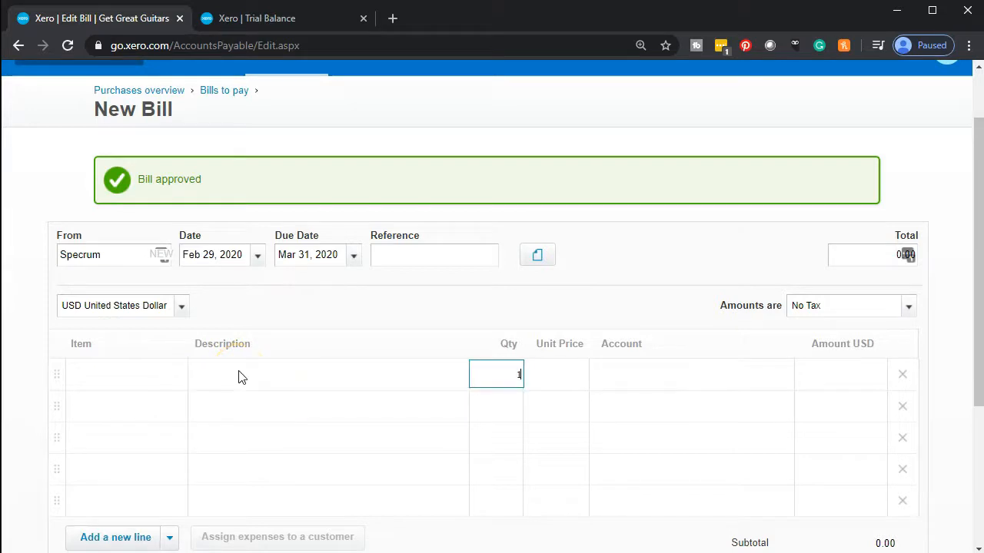
{"action": "key", "text": "Tab"}
{"action": "type", "text": "180"}
{"action": "key", "text": "Tab"}
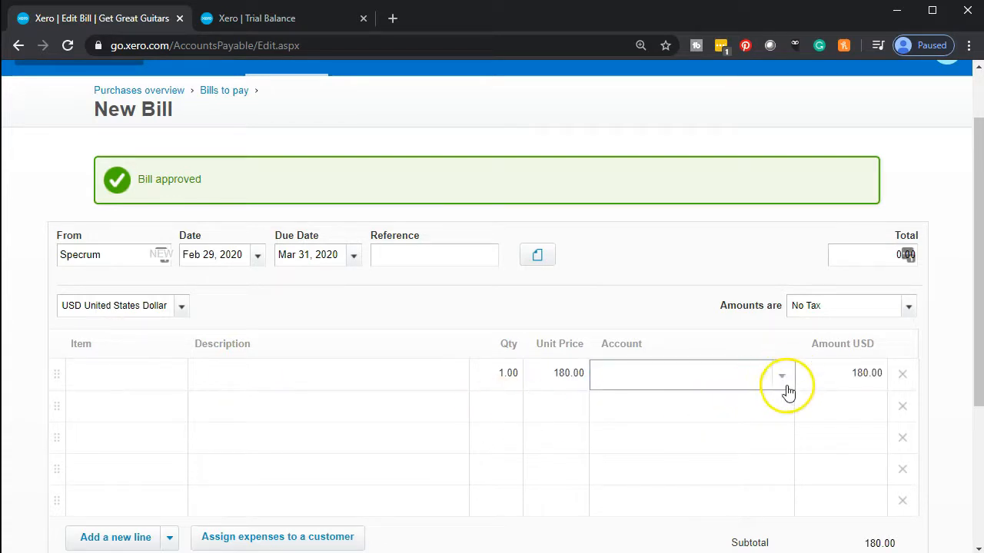
Search the account list of the Specrum bill's first line for a Cable account.
{"action": "left_click", "coordinate": [787, 386]}
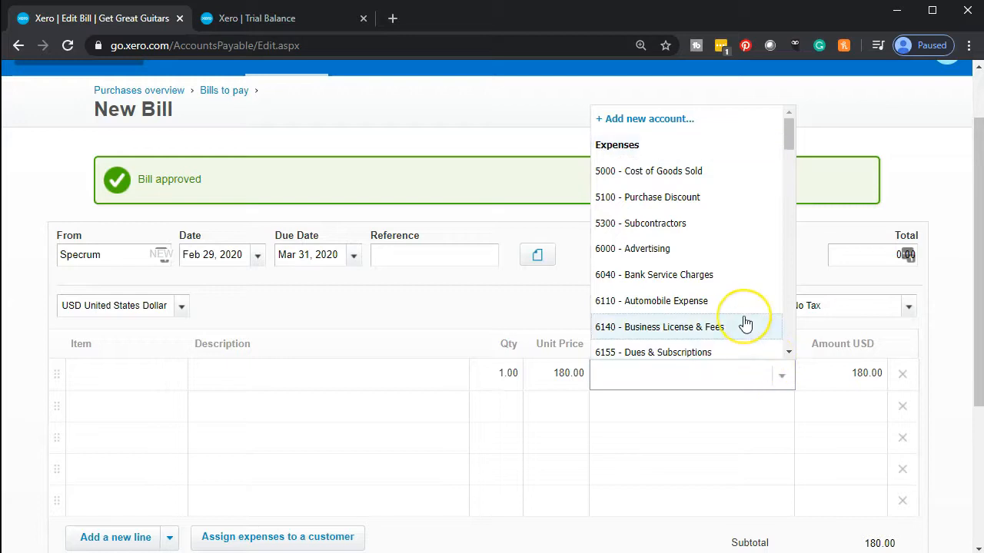
{"action": "scroll", "coordinate": [745, 323], "scroll_direction": "down", "scroll_amount": 2}
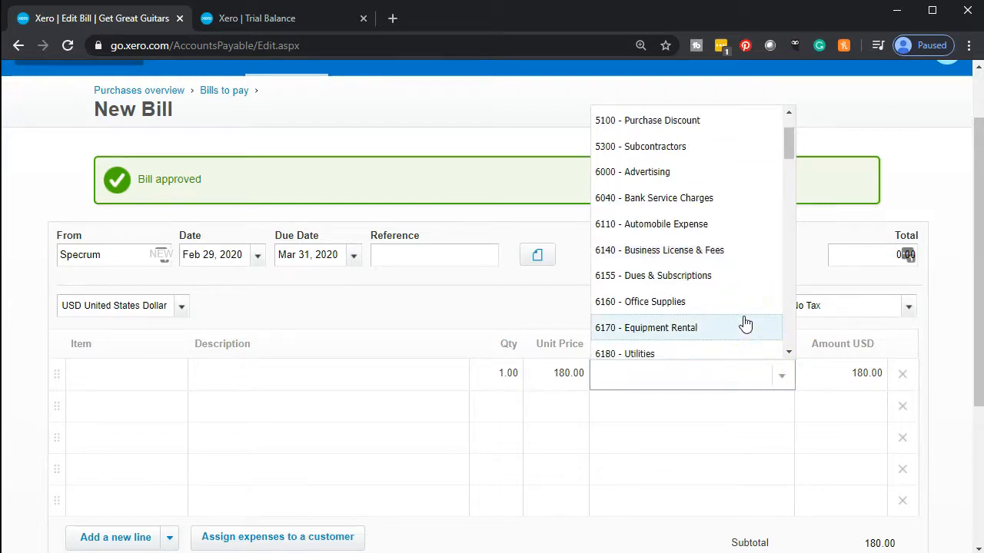
{"action": "scroll", "coordinate": [745, 323], "scroll_direction": "down", "scroll_amount": 1}
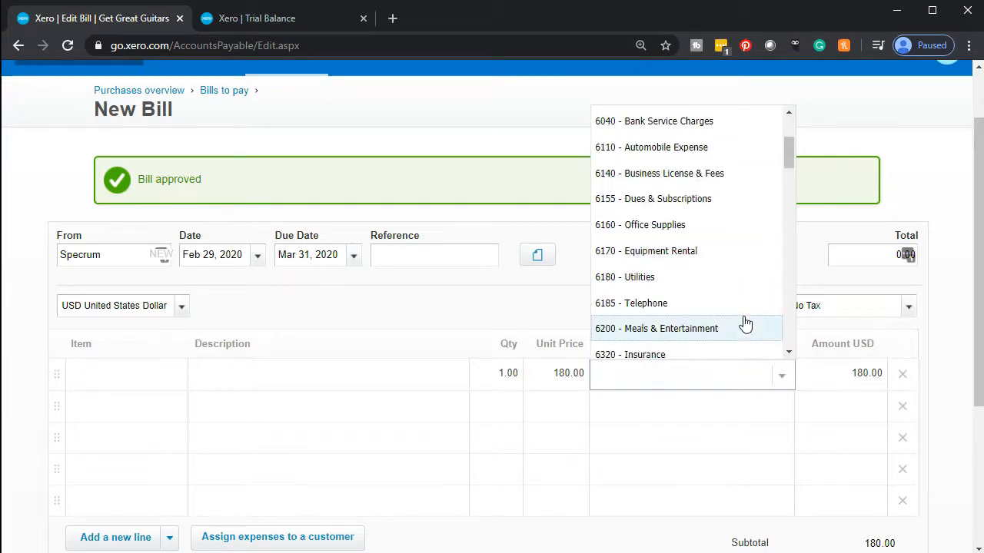
{"action": "left_click", "coordinate": [665, 377]}
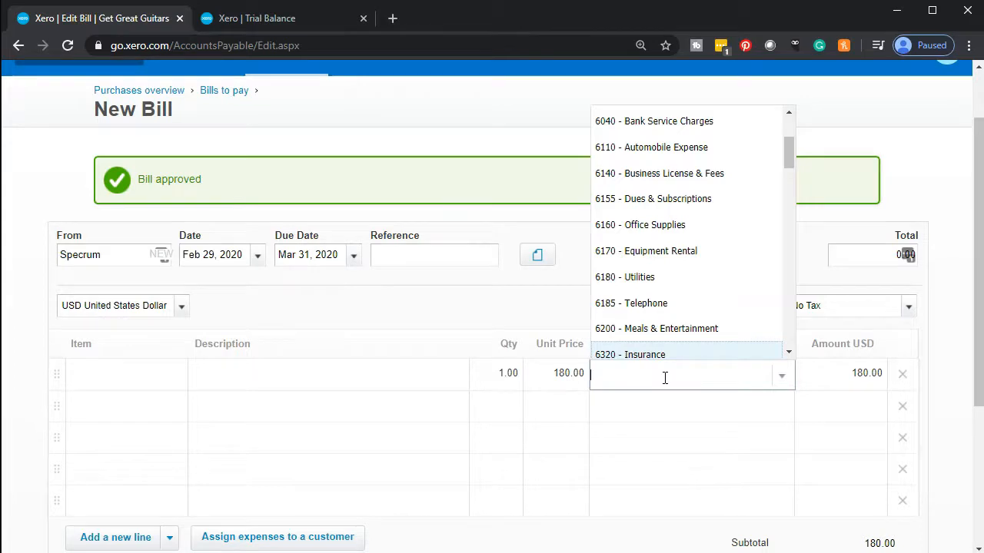
{"action": "type", "text": "able"}
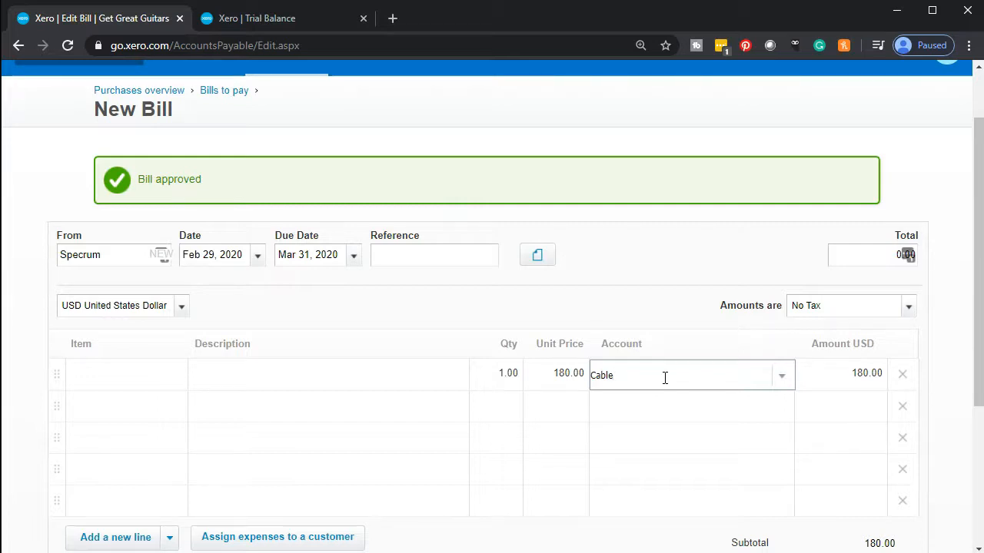
{"action": "key", "text": "Tab"}
Start adding a new account from the Specrum bill line and give it the code 6153.
{"action": "left_click", "coordinate": [666, 384]}
{"action": "left_click", "coordinate": [784, 374]}
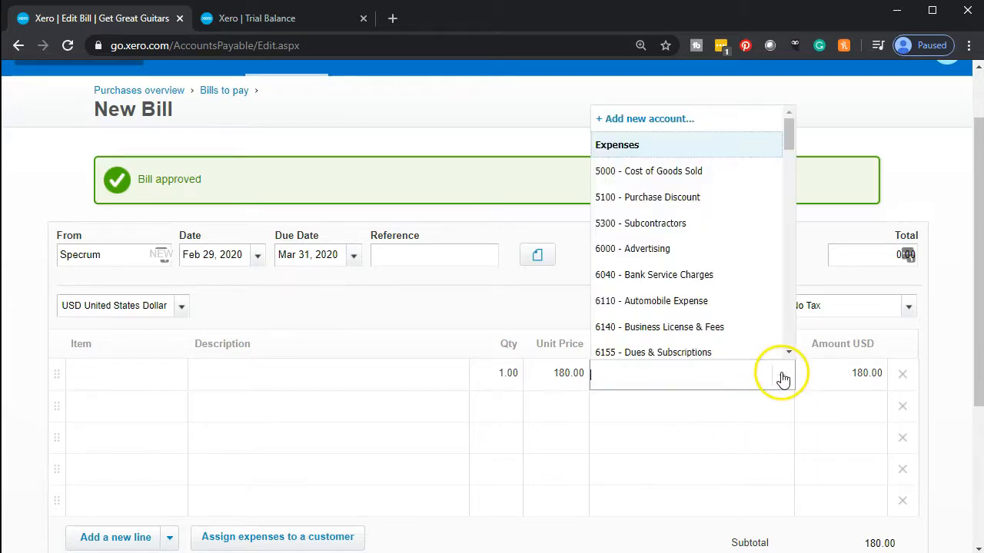
{"action": "scroll", "coordinate": [725, 307], "scroll_direction": "down", "scroll_amount": 1}
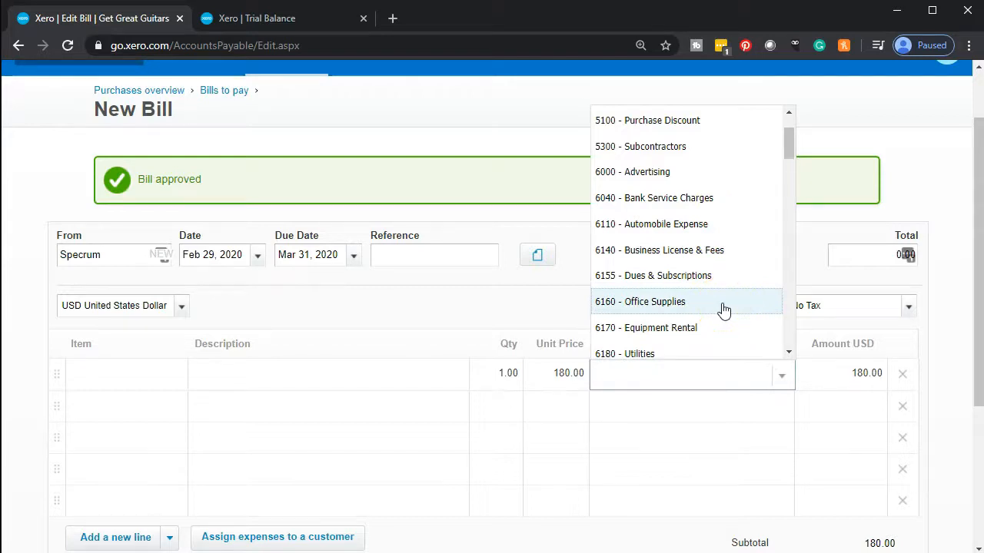
{"action": "scroll", "coordinate": [723, 307], "scroll_direction": "up", "scroll_amount": 2}
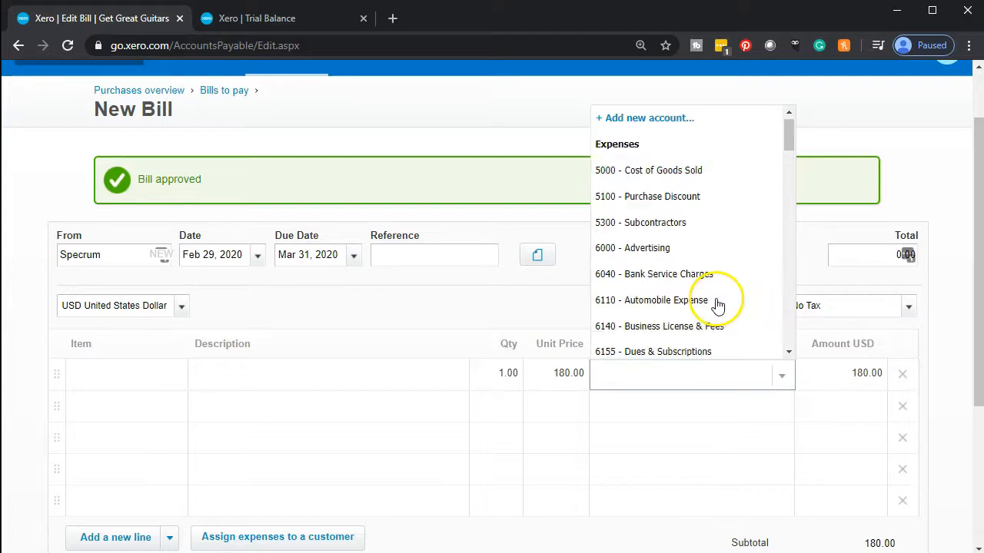
{"action": "left_click", "coordinate": [645, 118]}
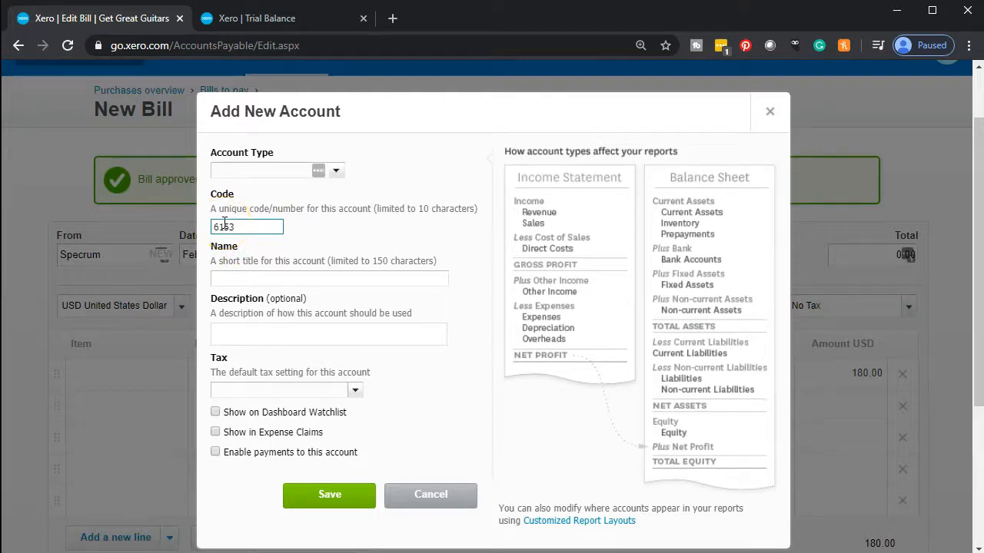
Set the new account's type to Expense.
{"action": "left_click", "coordinate": [241, 169]}
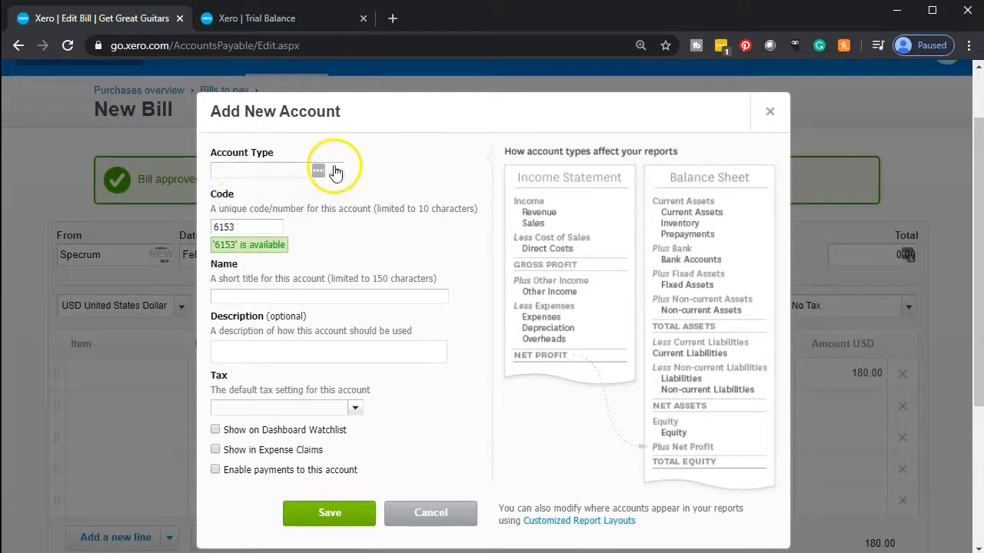
{"action": "left_click", "coordinate": [335, 170]}
{"action": "scroll", "coordinate": [309, 250], "scroll_direction": "down", "scroll_amount": 3}
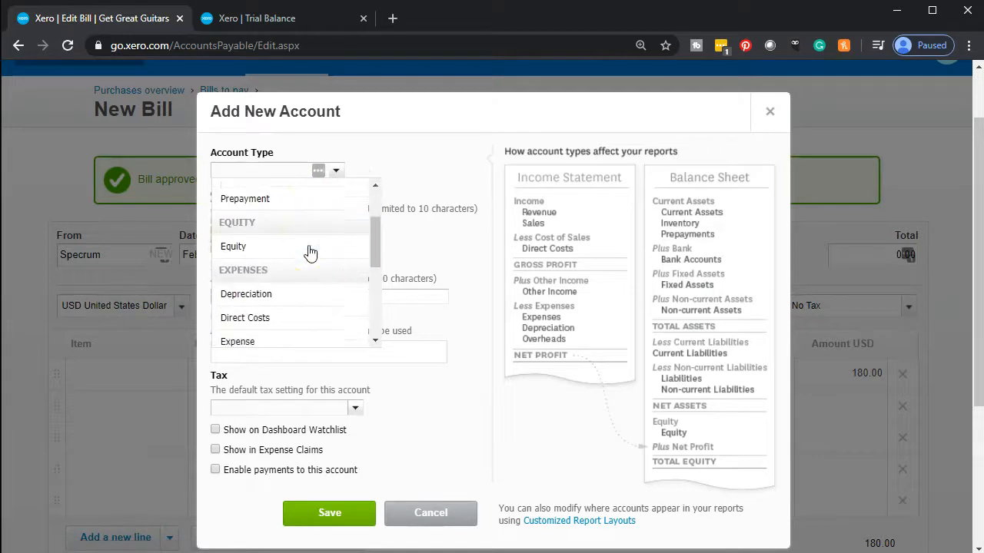
{"action": "scroll", "coordinate": [309, 252], "scroll_direction": "down", "scroll_amount": 5}
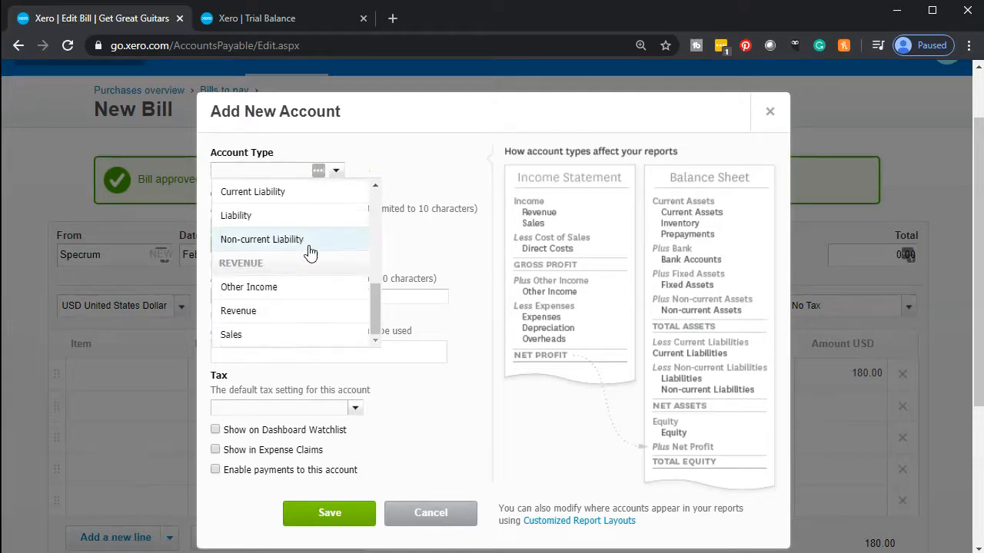
{"action": "scroll", "coordinate": [309, 252], "scroll_direction": "up", "scroll_amount": 8}
{"action": "scroll", "coordinate": [309, 252], "scroll_direction": "down", "scroll_amount": 1}
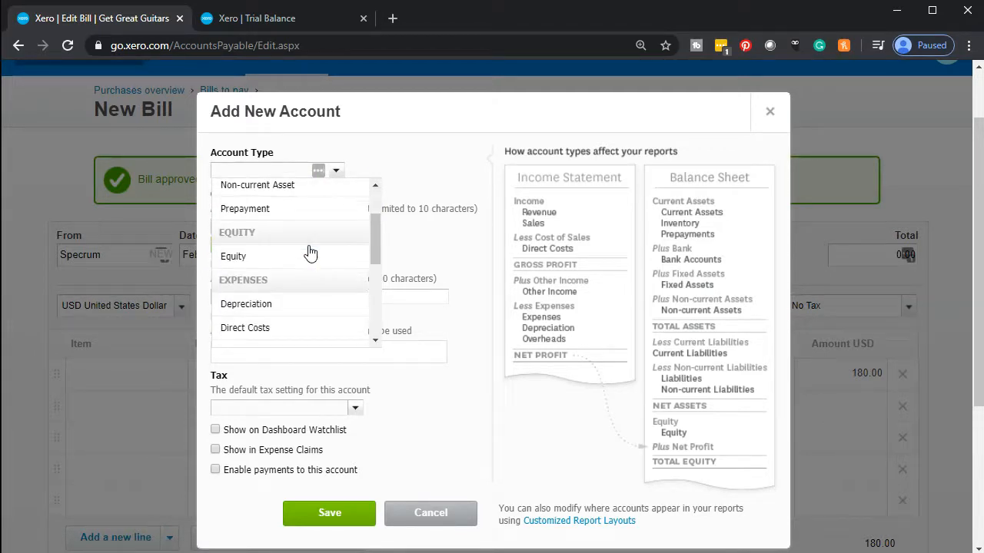
{"action": "scroll", "coordinate": [309, 252], "scroll_direction": "down", "scroll_amount": 1}
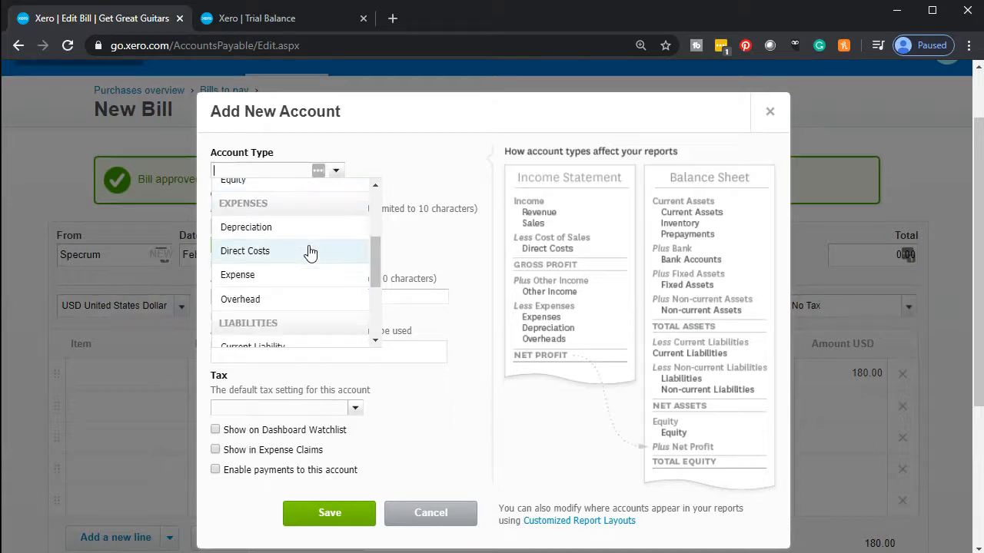
{"action": "left_click", "coordinate": [291, 289]}
Name the new account Cable and save it.
{"action": "left_click", "coordinate": [247, 296]}
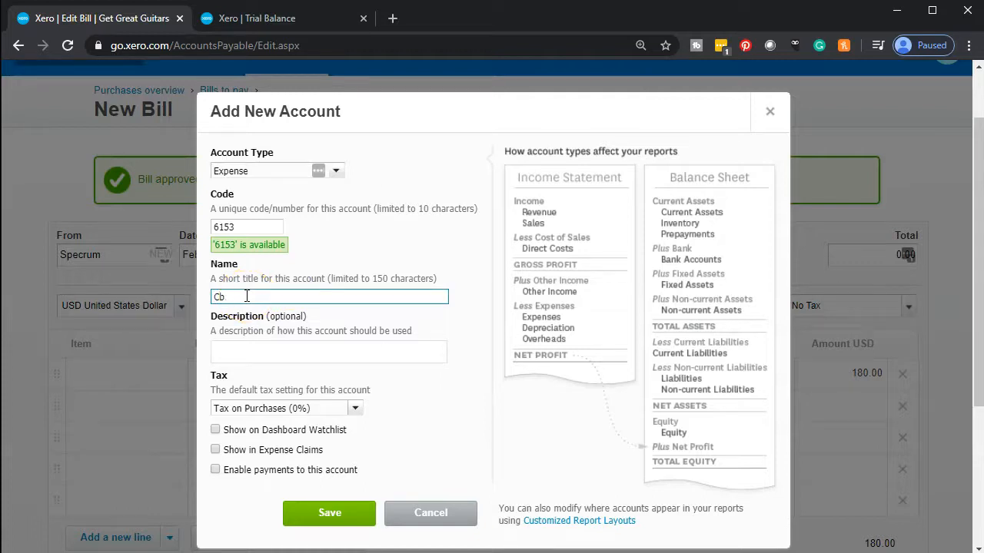
{"action": "key", "text": "Tab"}
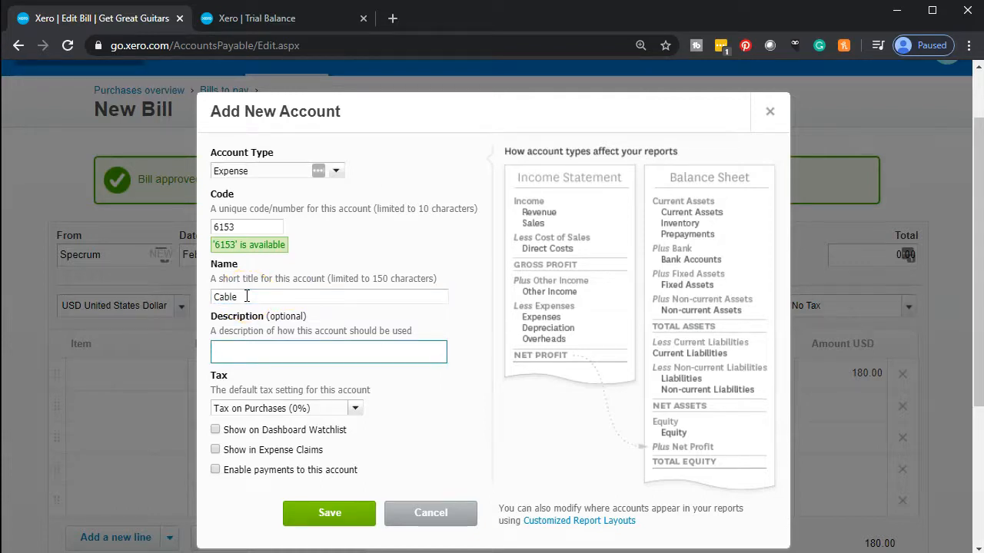
{"action": "left_click", "coordinate": [317, 512]}
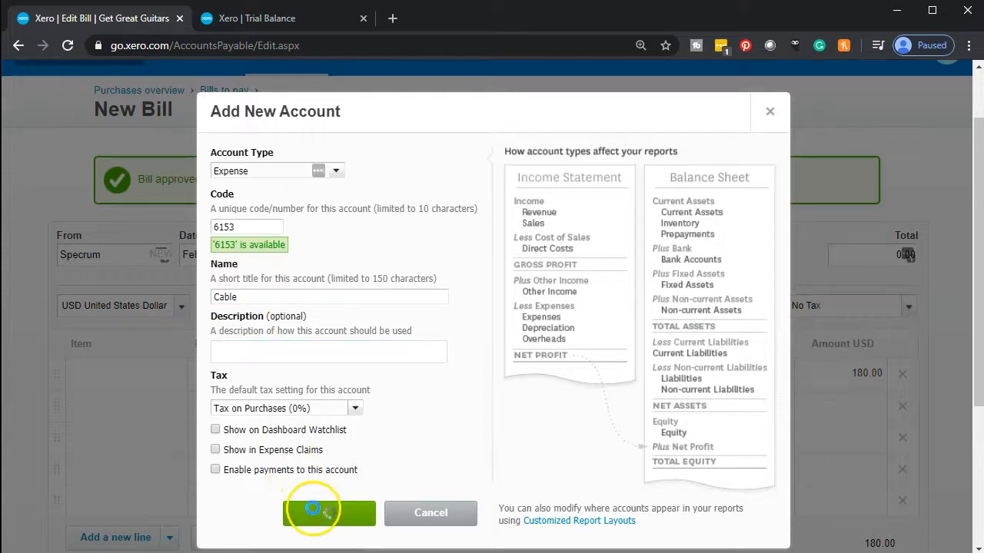
Approve the Specrum bill and start another new bill.
{"action": "scroll", "coordinate": [319, 450], "scroll_direction": "down", "scroll_amount": 1}
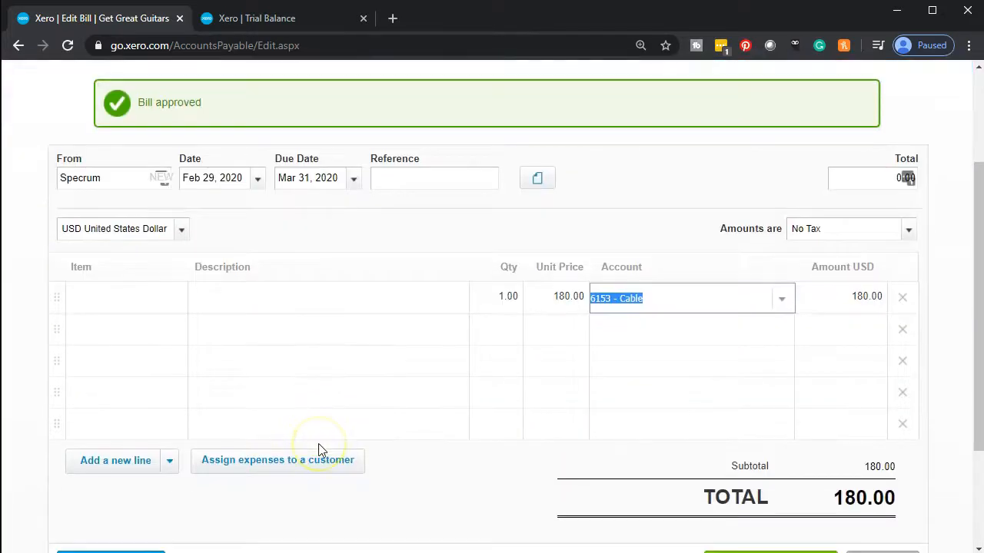
{"action": "scroll", "coordinate": [321, 450], "scroll_direction": "down", "scroll_amount": 1}
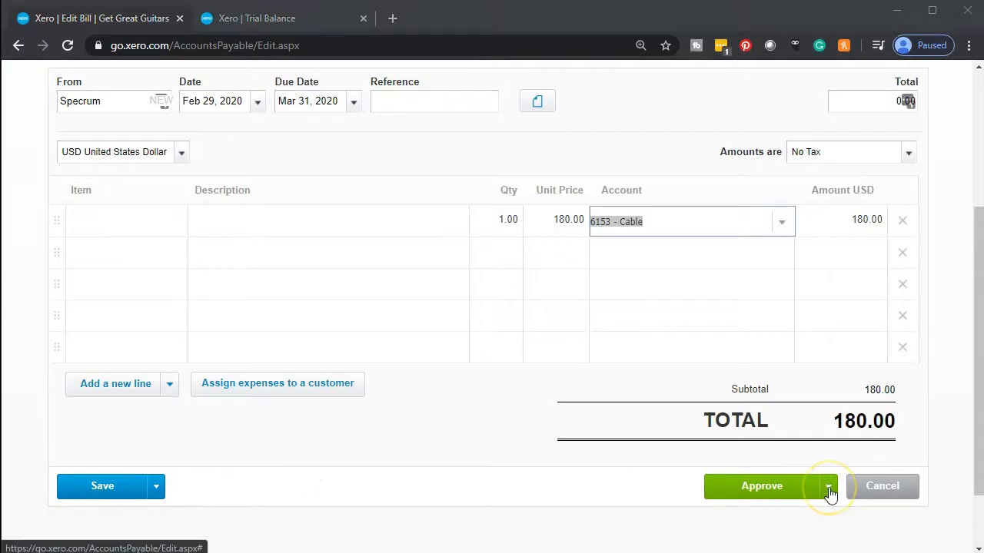
{"action": "left_click", "coordinate": [830, 492]}
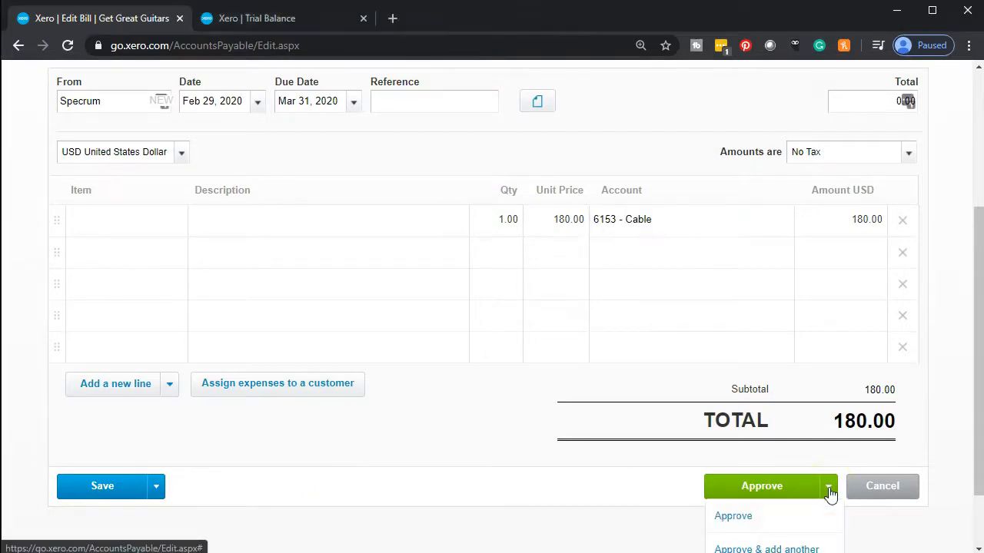
{"action": "scroll", "coordinate": [799, 484], "scroll_direction": "down", "scroll_amount": 1}
{"action": "left_click", "coordinate": [775, 475]}
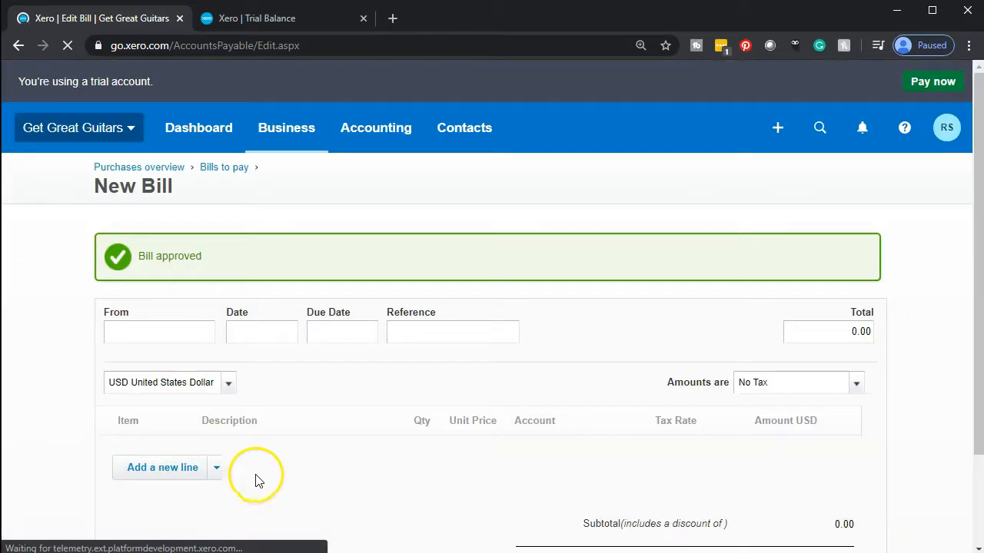
Choose Edison as the contact the new bill is from.
{"action": "scroll", "coordinate": [59, 409], "scroll_direction": "down", "scroll_amount": 1}
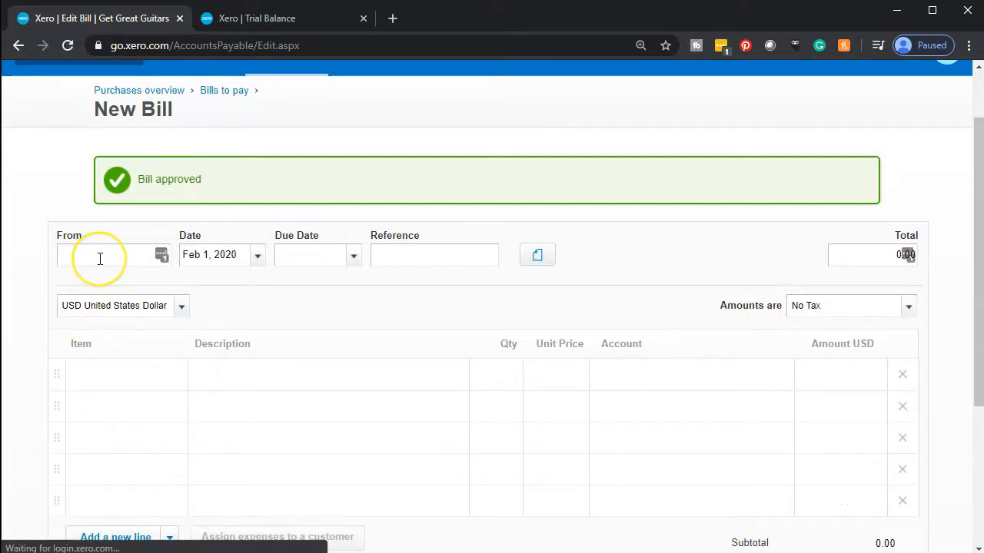
{"action": "type", "text": "ed"}
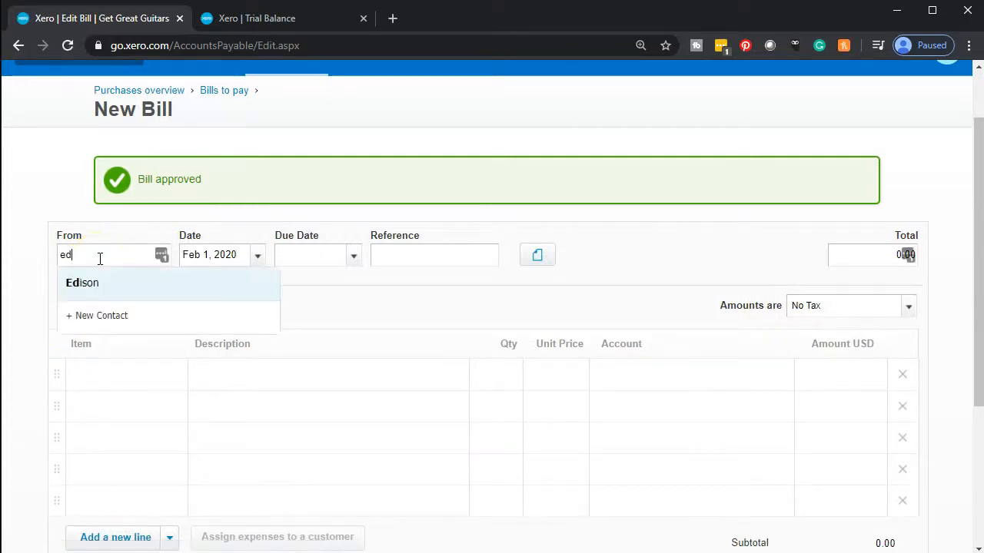
{"action": "key", "text": "Tab"}
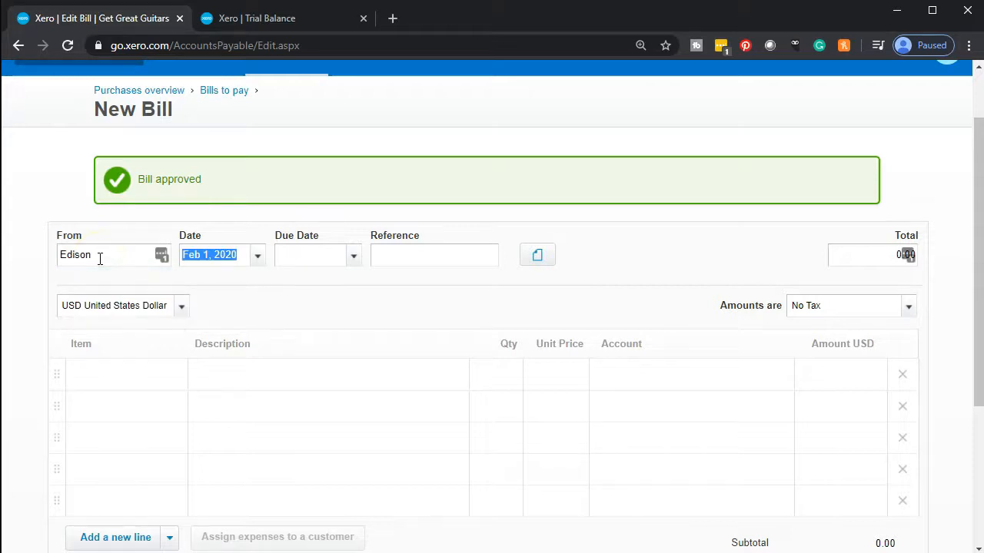
Set both the date and the due date of the Edison bill to Mar 31, 2020.
{"action": "left_click", "coordinate": [259, 257]}
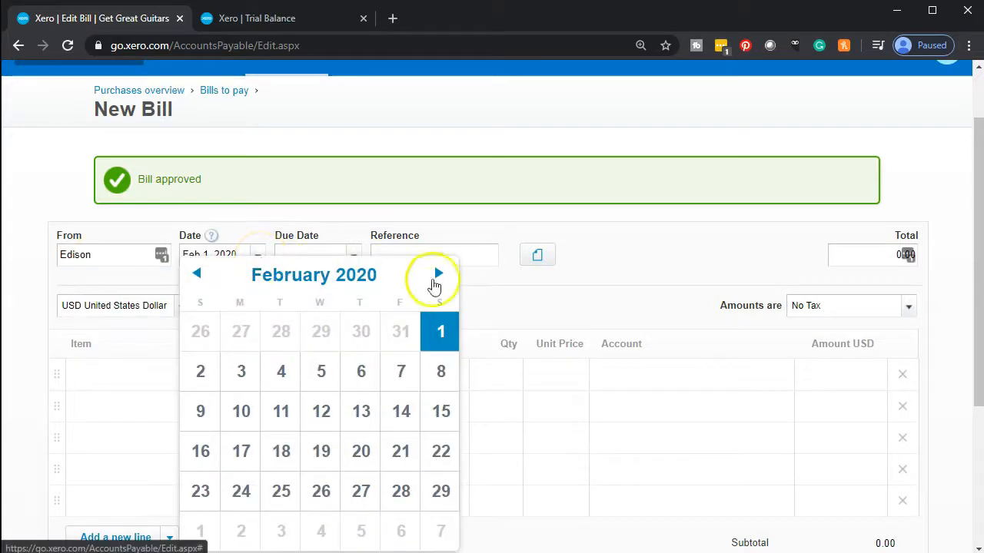
{"action": "left_click", "coordinate": [439, 275]}
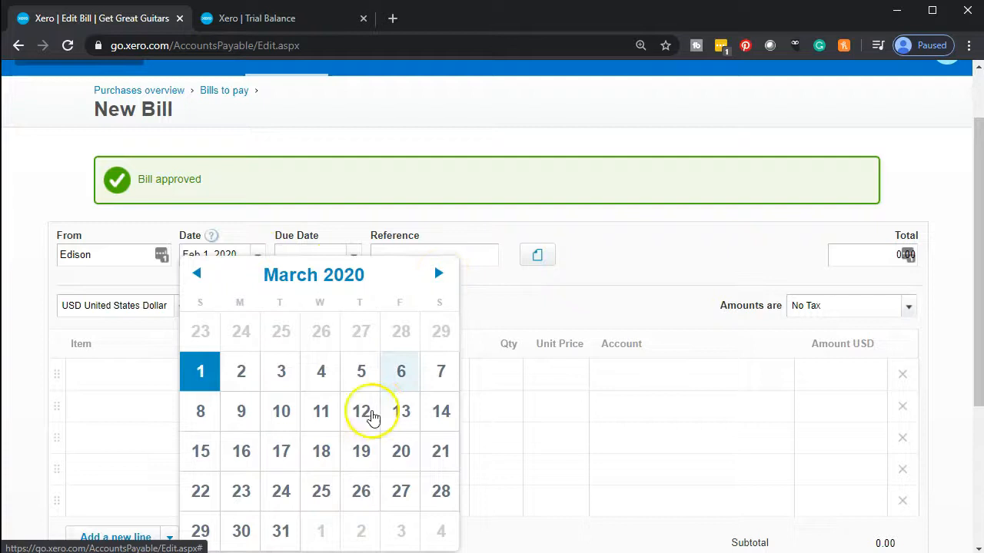
{"action": "left_click", "coordinate": [281, 532]}
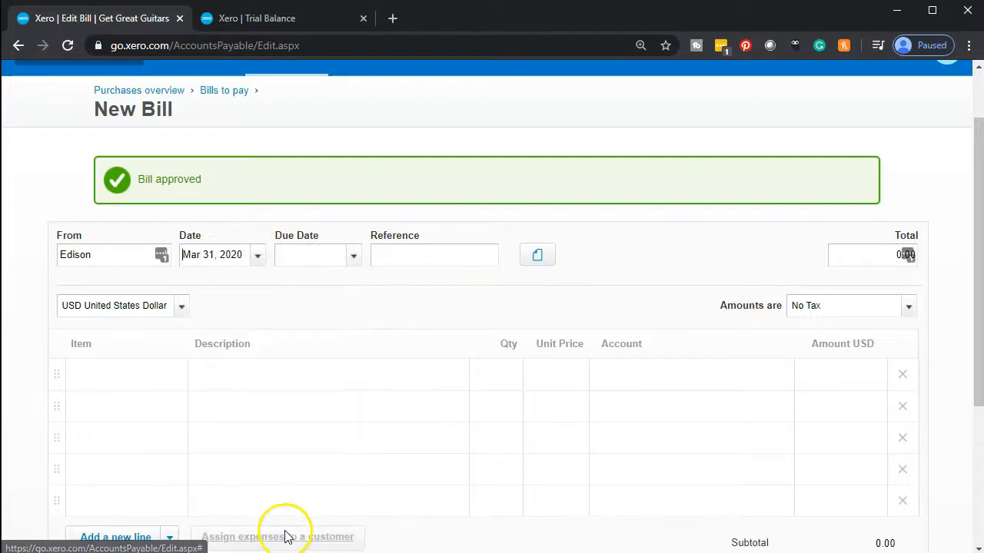
{"action": "left_click", "coordinate": [353, 256]}
{"action": "left_click", "coordinate": [533, 245]}
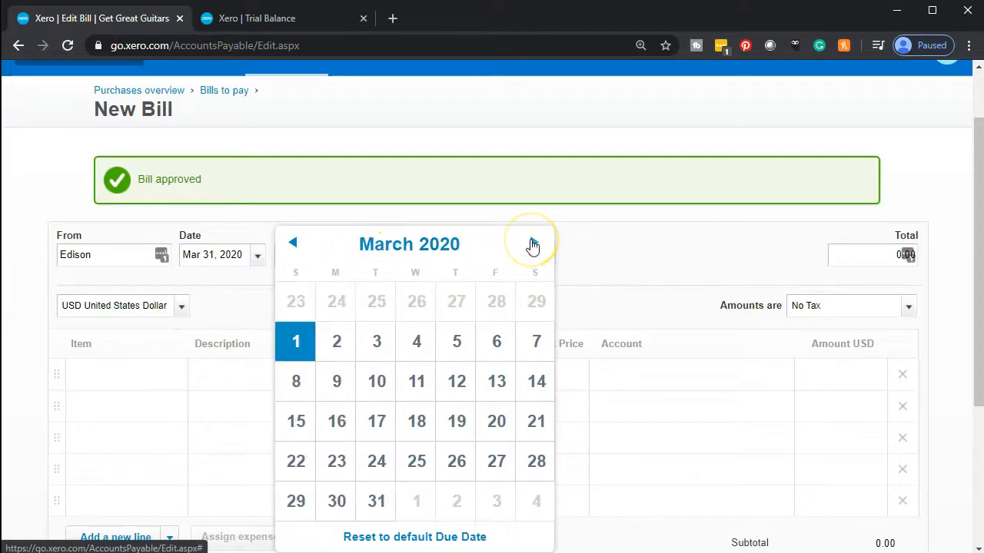
{"action": "left_click", "coordinate": [386, 500]}
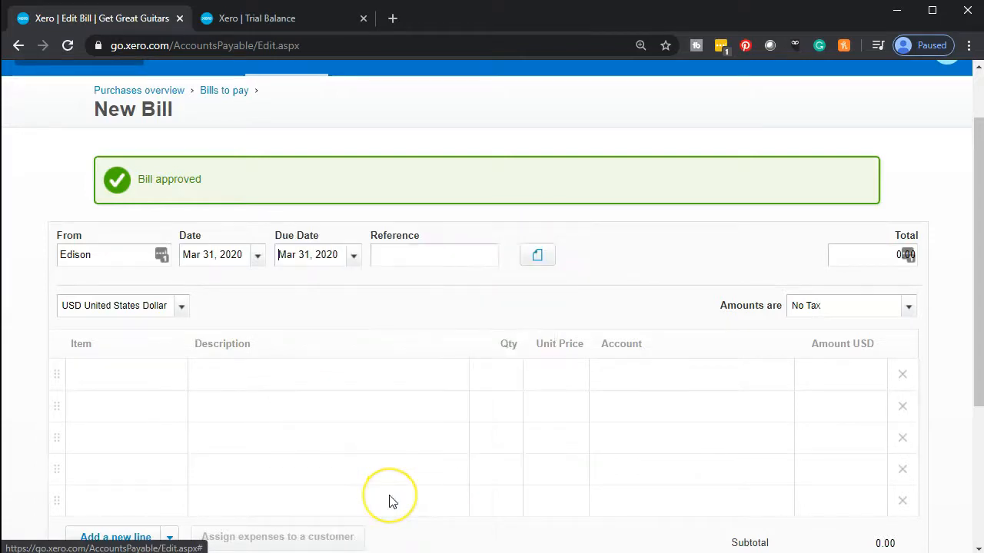
{"action": "key", "text": "Tab"}
Enter quantity 1 and unit price 648 on the first line of the Edison bill.
{"action": "left_click", "coordinate": [261, 383]}
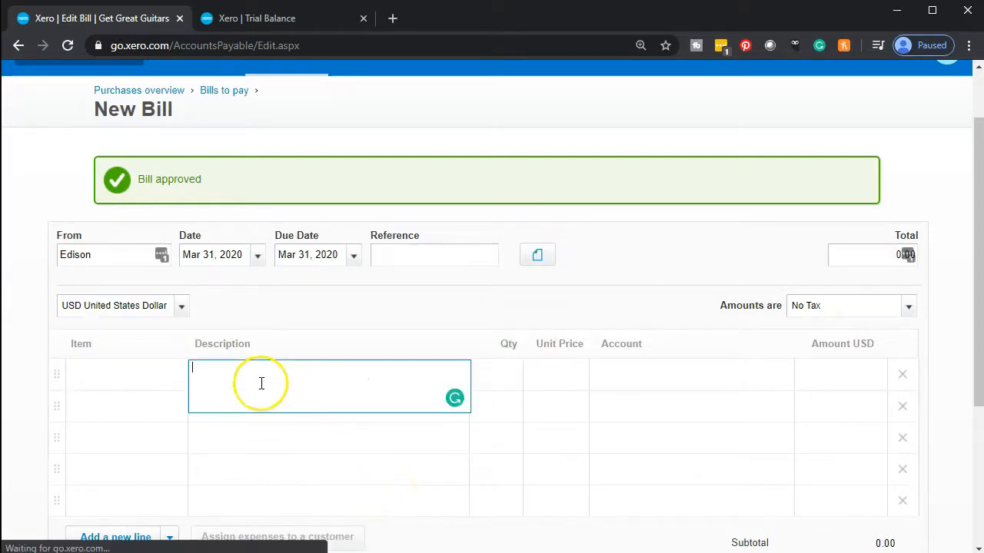
{"action": "left_click", "coordinate": [503, 375]}
{"action": "key", "text": "Tab"}
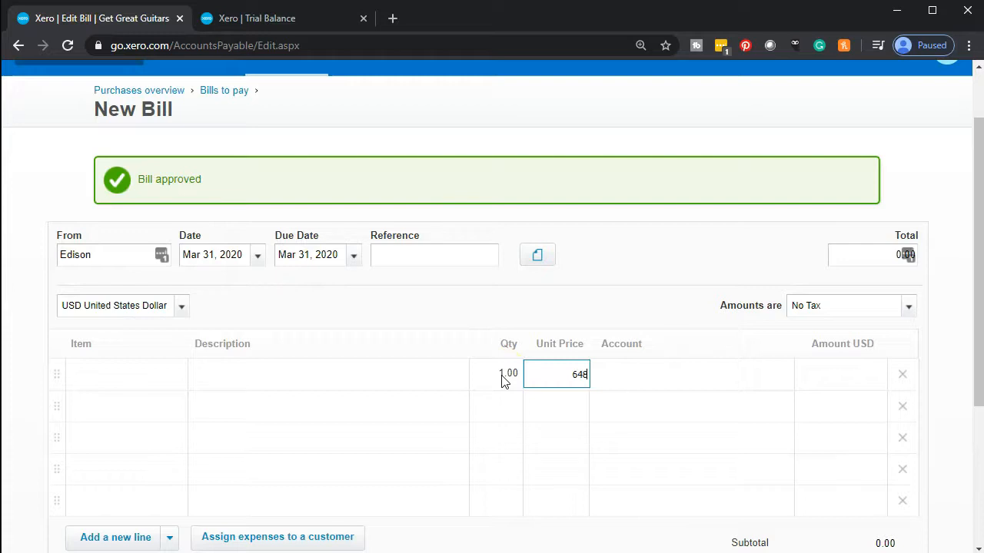
{"action": "key", "text": "Tab"}
Assign the Edison bill's first line to account 6180 - Utilities.
{"action": "left_click", "coordinate": [652, 391]}
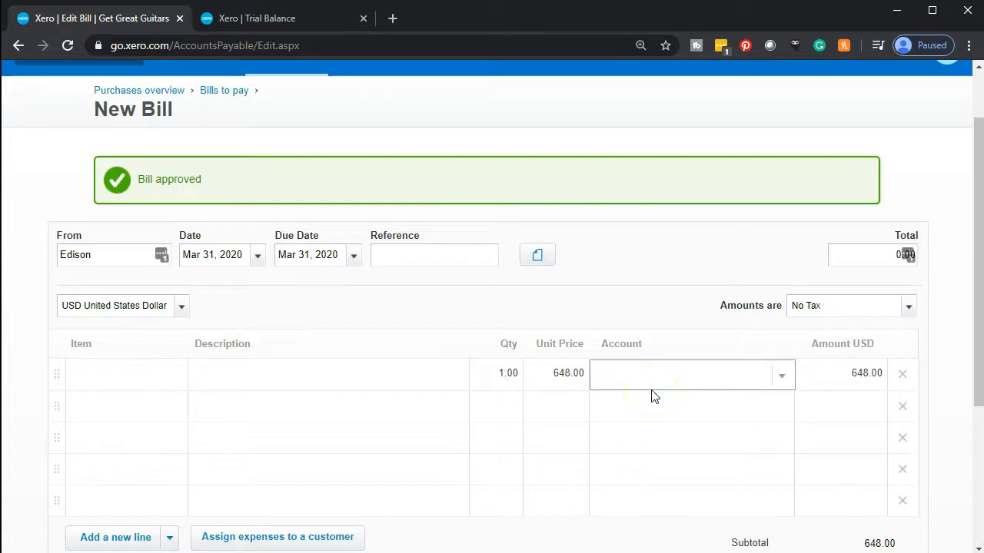
{"action": "type", "text": "ut"}
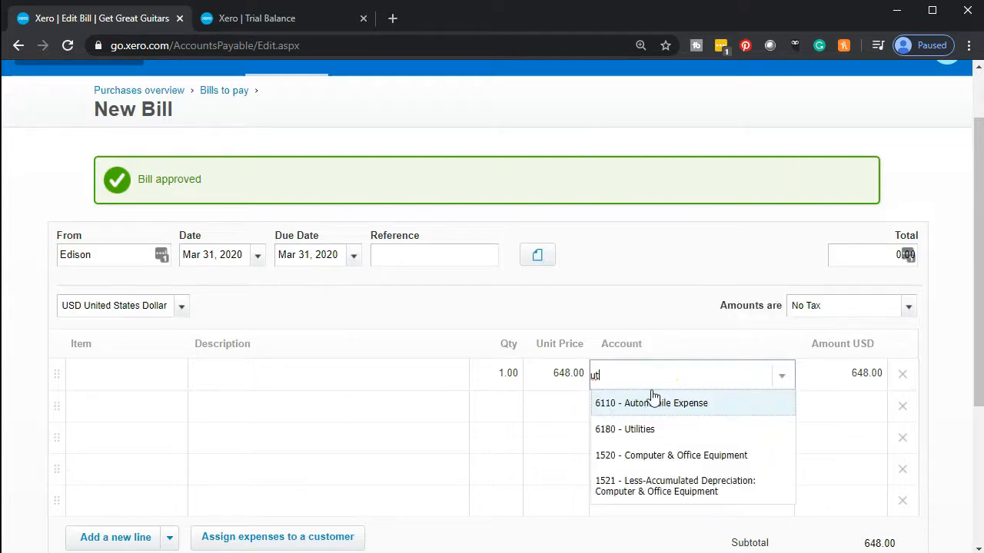
{"action": "key", "text": "Down"}
{"action": "key", "text": "Return"}
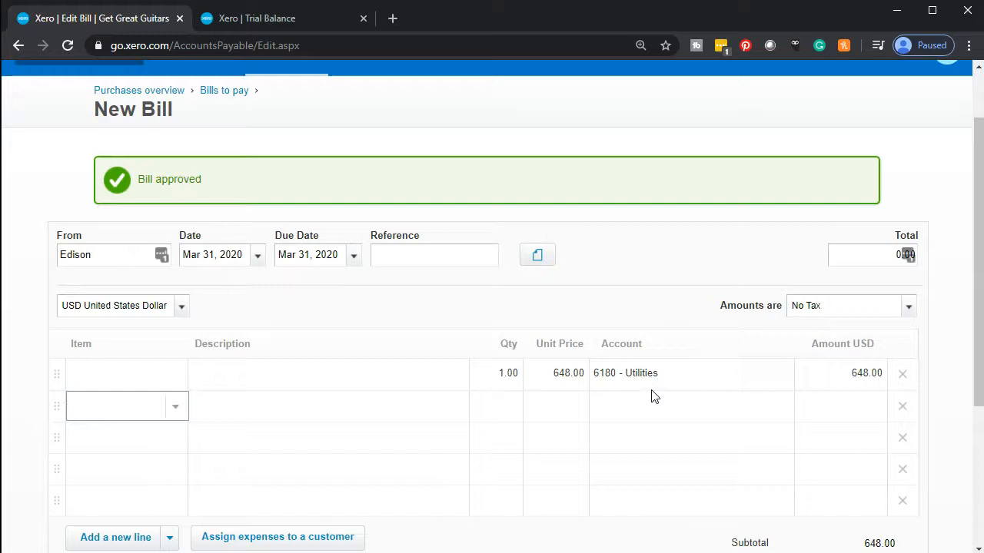
{"action": "scroll", "coordinate": [651, 397], "scroll_direction": "down", "scroll_amount": 1}
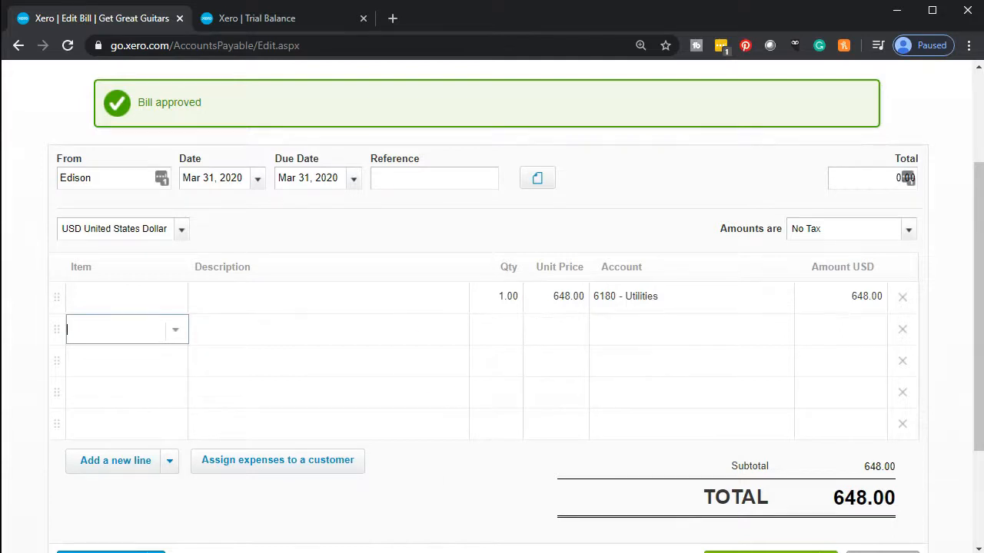
Approve the Edison utilities bill for 648.00.
{"action": "scroll", "coordinate": [654, 425], "scroll_direction": "down", "scroll_amount": 2}
{"action": "left_click", "coordinate": [784, 418]}
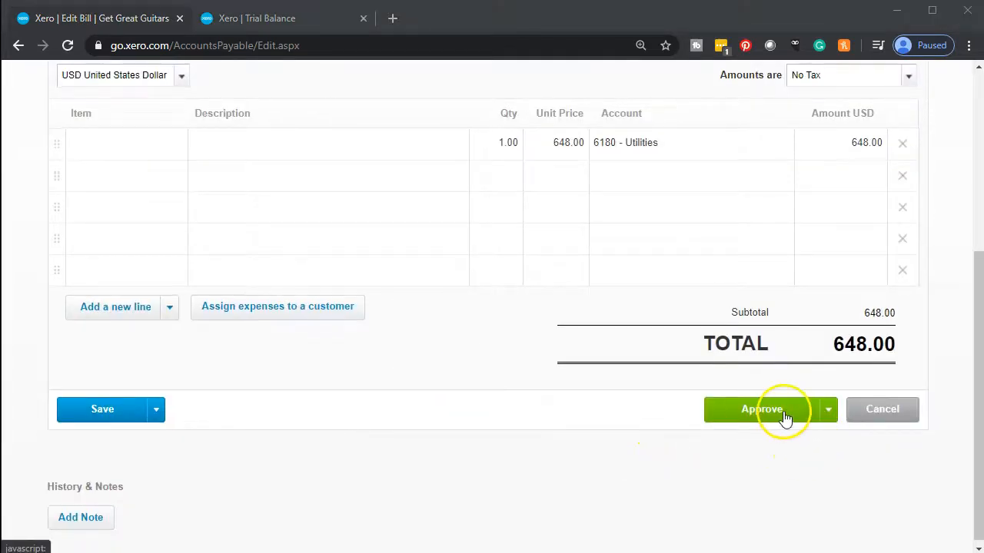
{"action": "left_click", "coordinate": [765, 423]}
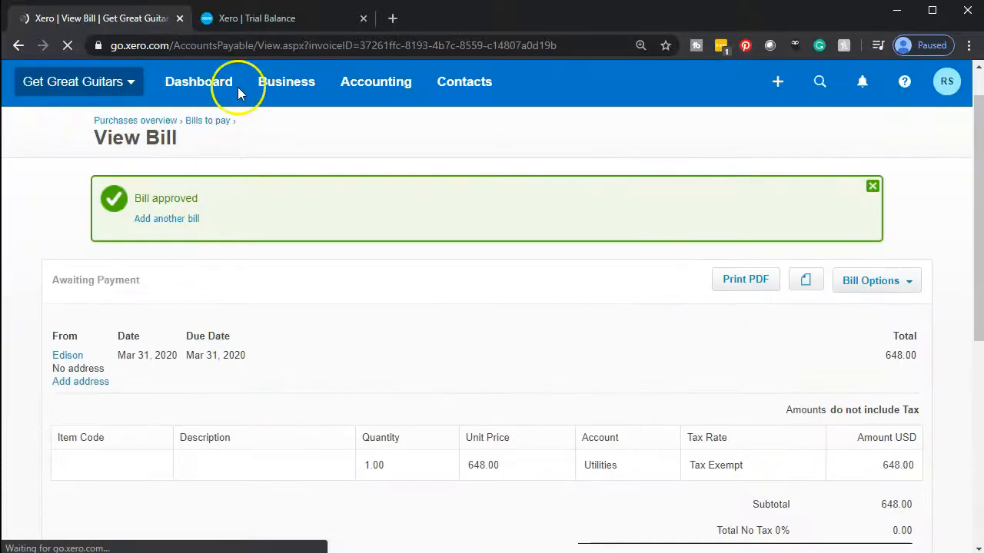
Switch to the open Trial Balance report, refresh it as of Feb 29, 2020, and check the accounts payable balance.
{"action": "left_click", "coordinate": [267, 22]}
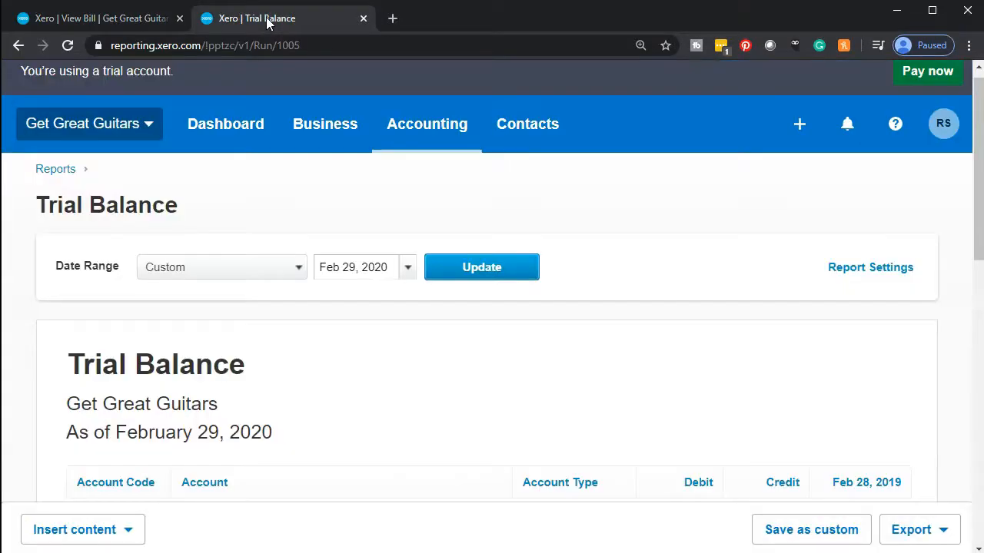
{"action": "left_click", "coordinate": [504, 265]}
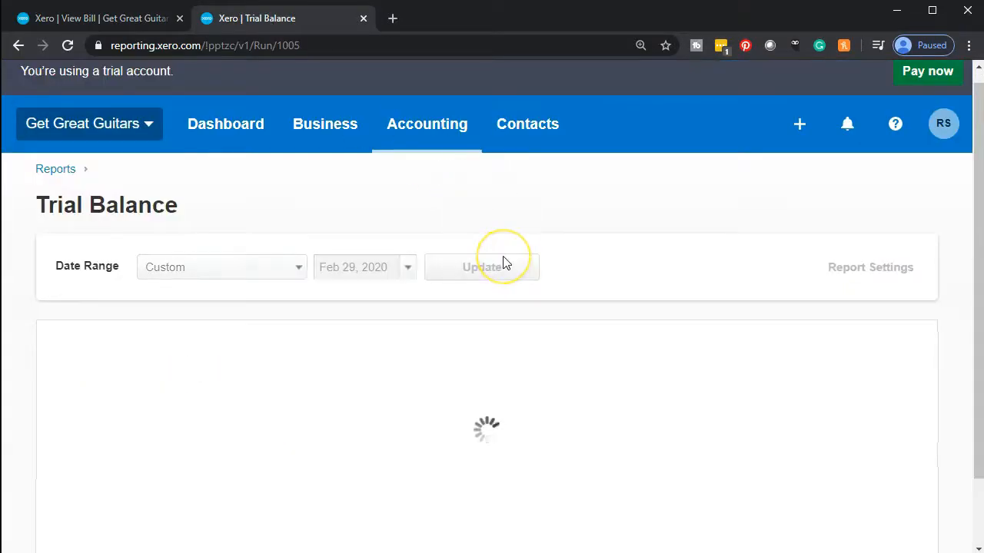
{"action": "scroll", "coordinate": [237, 317], "scroll_direction": "down", "scroll_amount": 3}
{"action": "left_click", "coordinate": [232, 309]}
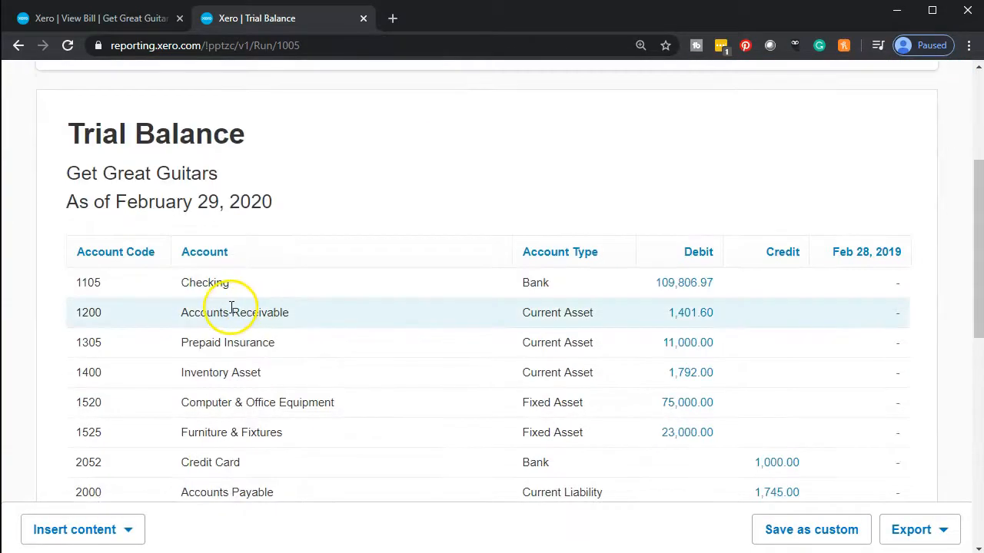
{"action": "scroll", "coordinate": [154, 319], "scroll_direction": "down", "scroll_amount": 2}
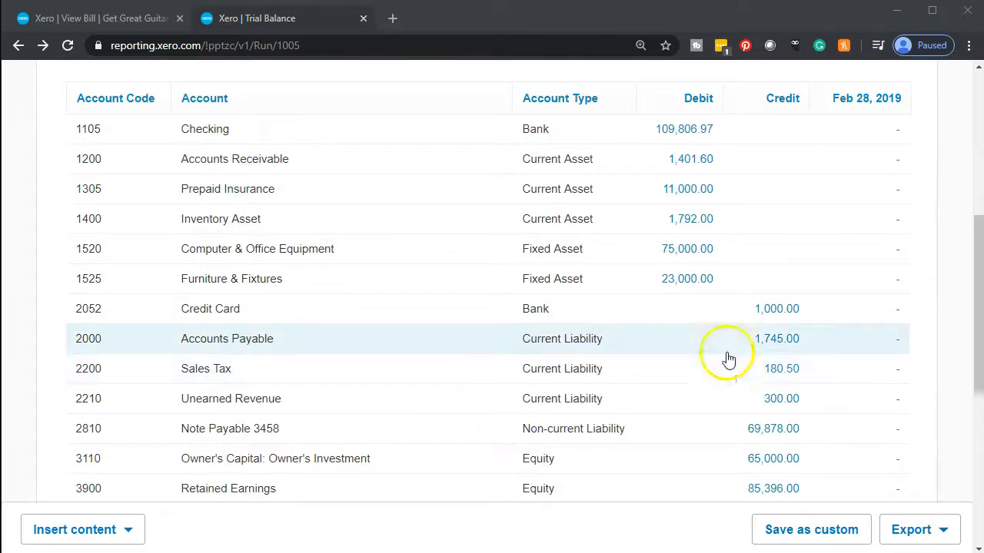
Open the transactions behind the Accounts Payable balance and check them for the newly entered bills.
{"action": "left_click", "coordinate": [759, 347]}
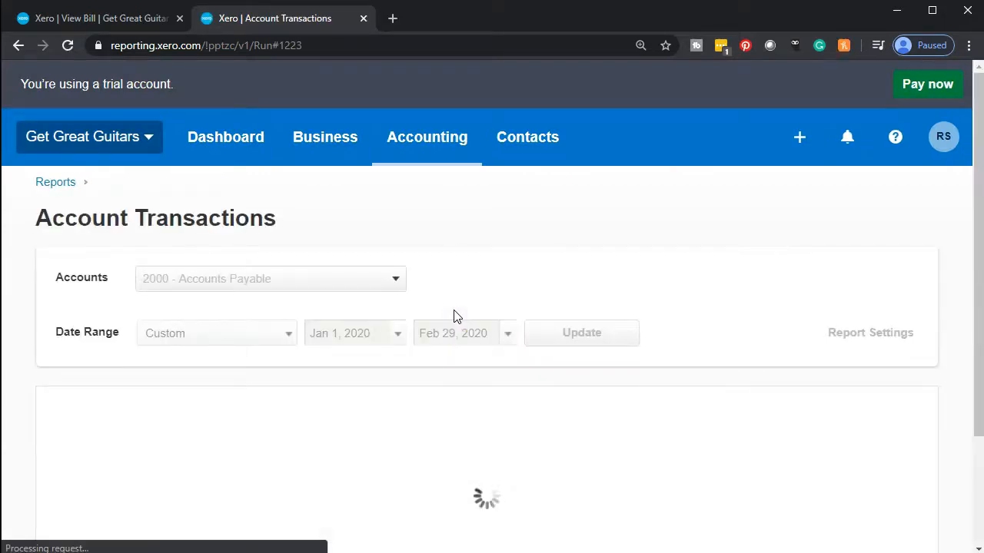
{"action": "scroll", "coordinate": [453, 317], "scroll_direction": "down", "scroll_amount": 10}
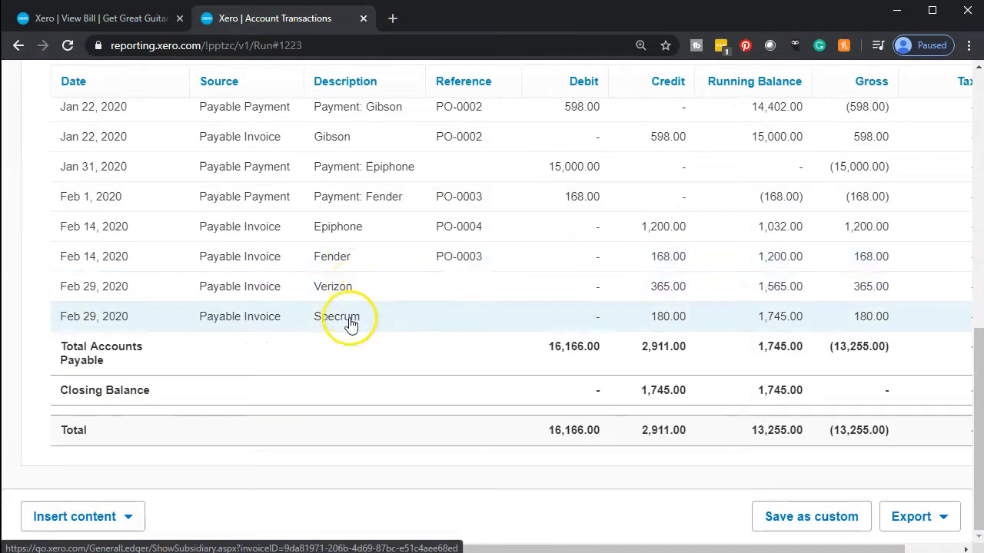
{"action": "scroll", "coordinate": [219, 469], "scroll_direction": "up", "scroll_amount": 1}
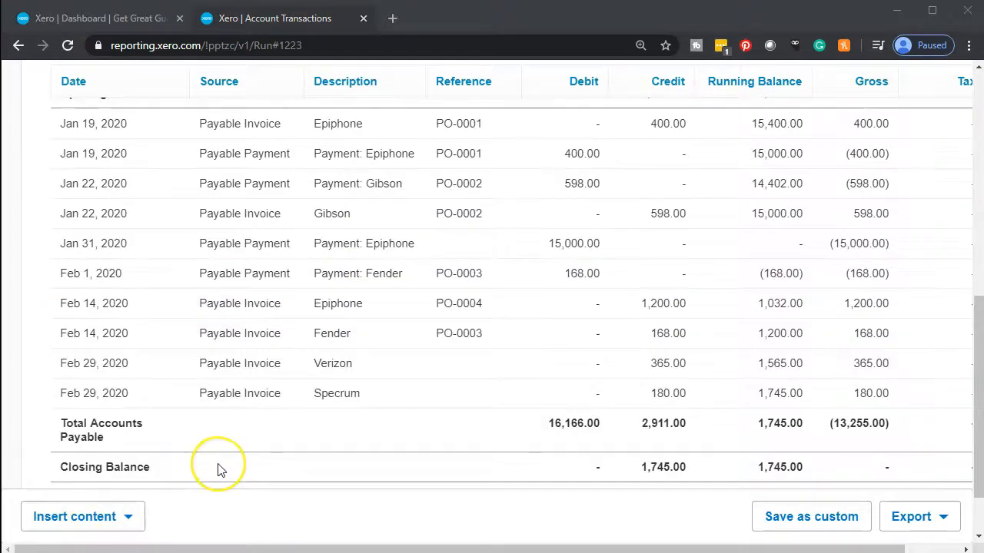
{"action": "scroll", "coordinate": [217, 470], "scroll_direction": "up", "scroll_amount": 9}
Extend the Accounts Payable transactions report's end date to Mar 31, 2020, update it, and look for the Edison bill.
{"action": "left_click", "coordinate": [461, 355]}
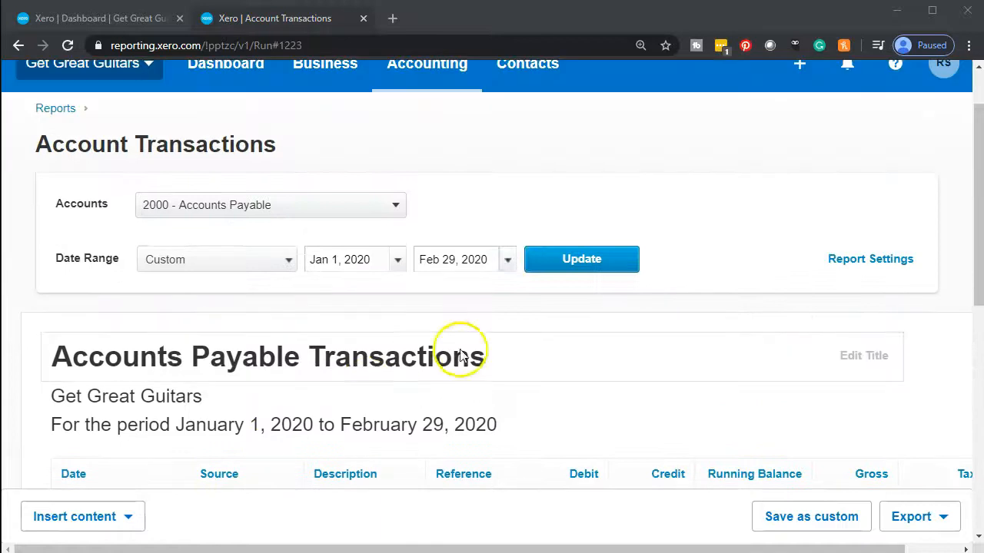
{"action": "left_click", "coordinate": [507, 260]}
{"action": "left_click", "coordinate": [713, 289]}
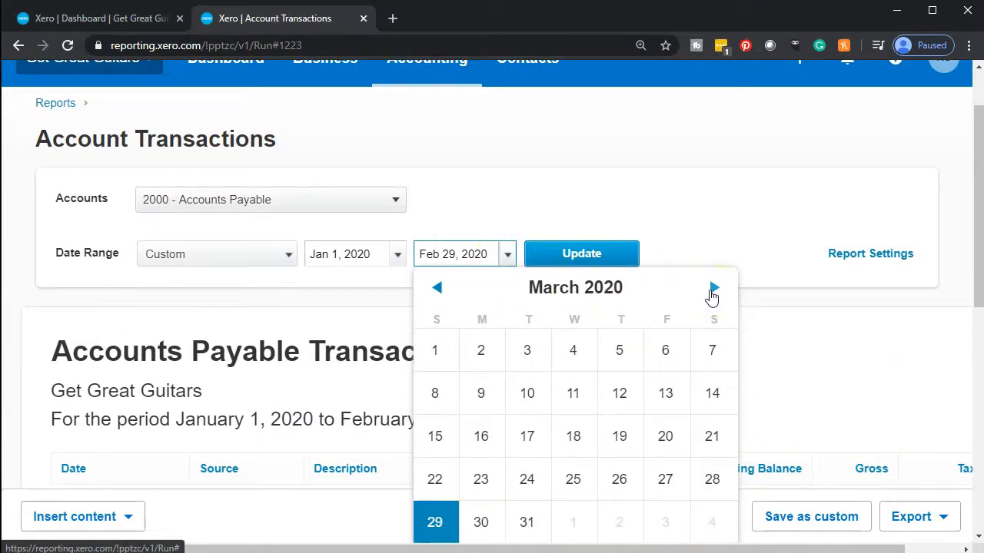
{"action": "left_click", "coordinate": [530, 526]}
{"action": "left_click", "coordinate": [578, 362]}
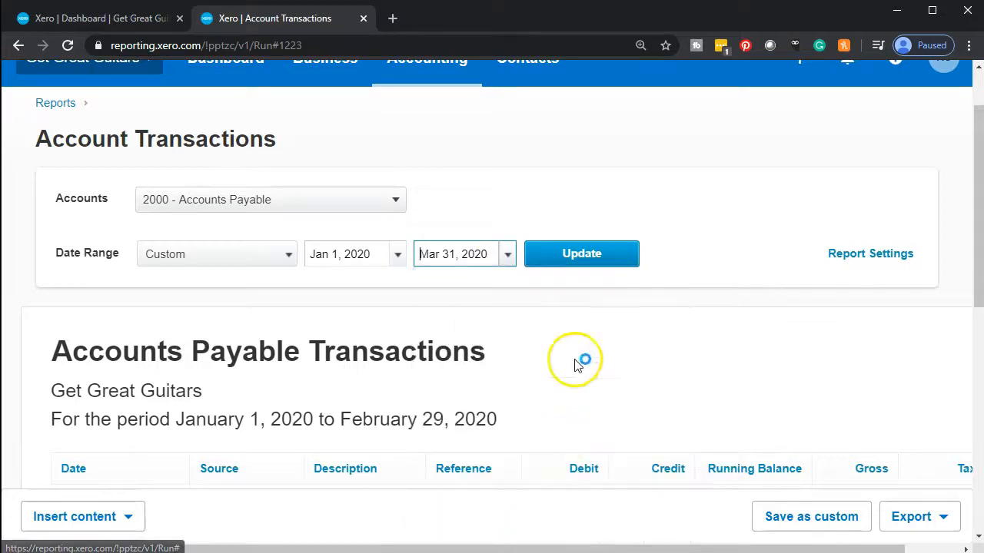
{"action": "left_click", "coordinate": [584, 261]}
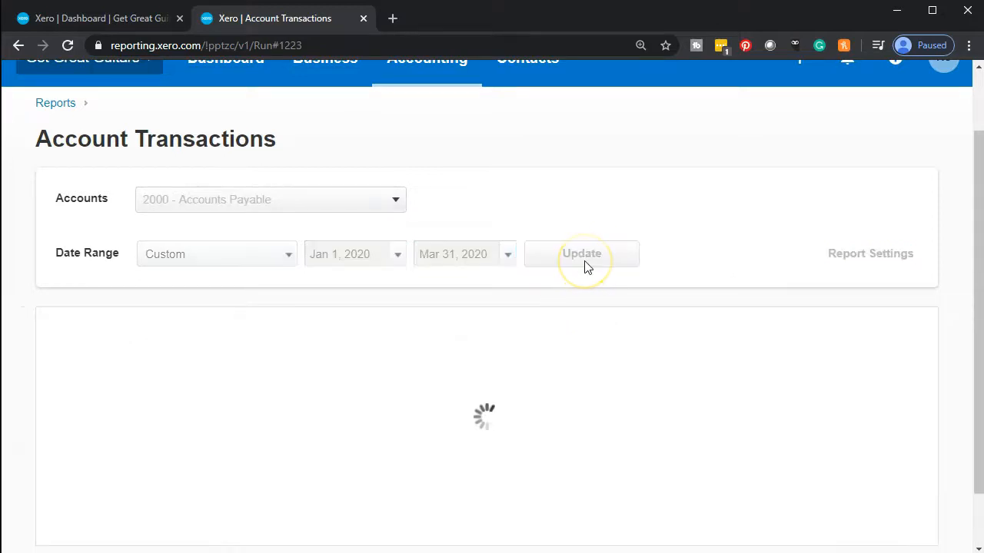
{"action": "scroll", "coordinate": [586, 267], "scroll_direction": "down", "scroll_amount": 7}
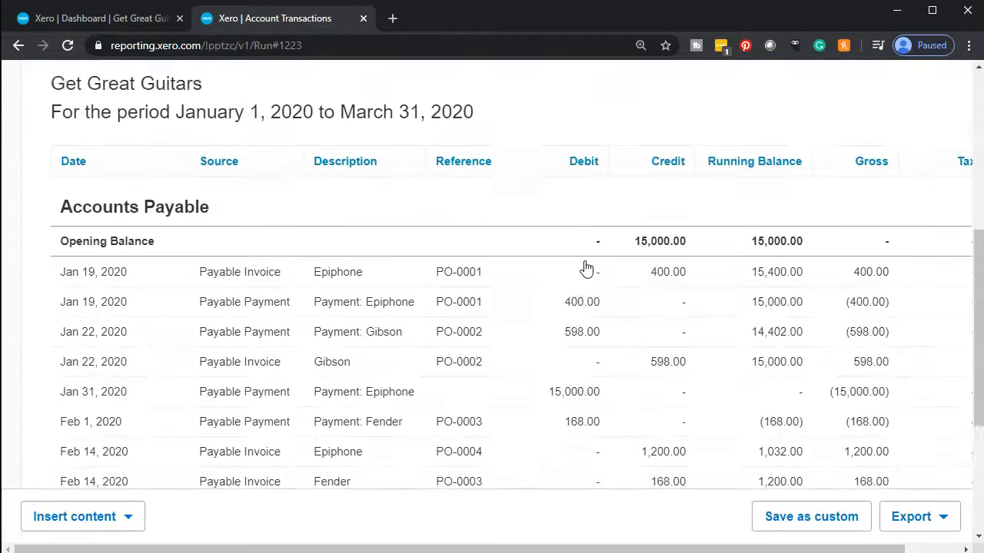
{"action": "scroll", "coordinate": [587, 269], "scroll_direction": "down", "scroll_amount": 1}
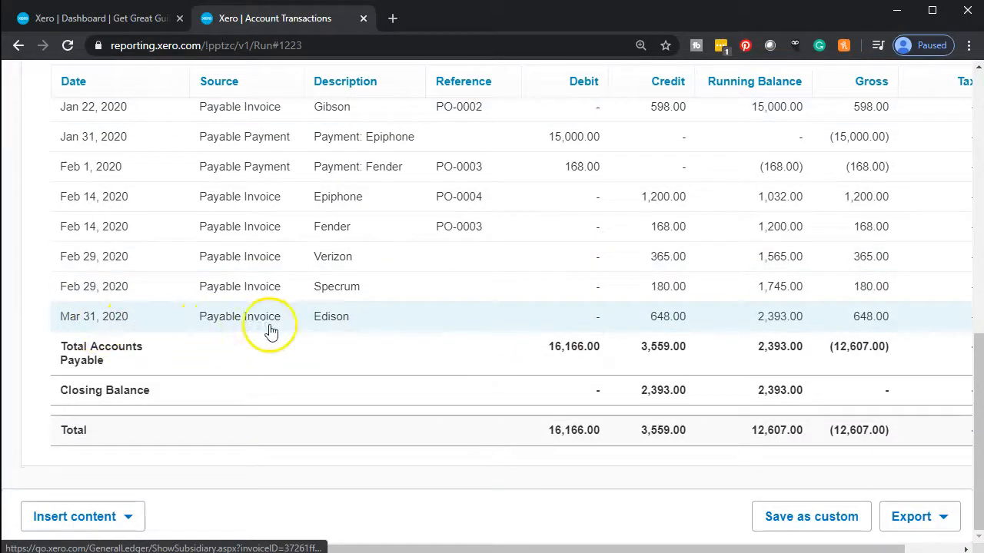
Open the Edison bill from its transaction entry, change its date to Feb 29, 2020, and save the update.
{"action": "left_click", "coordinate": [648, 322]}
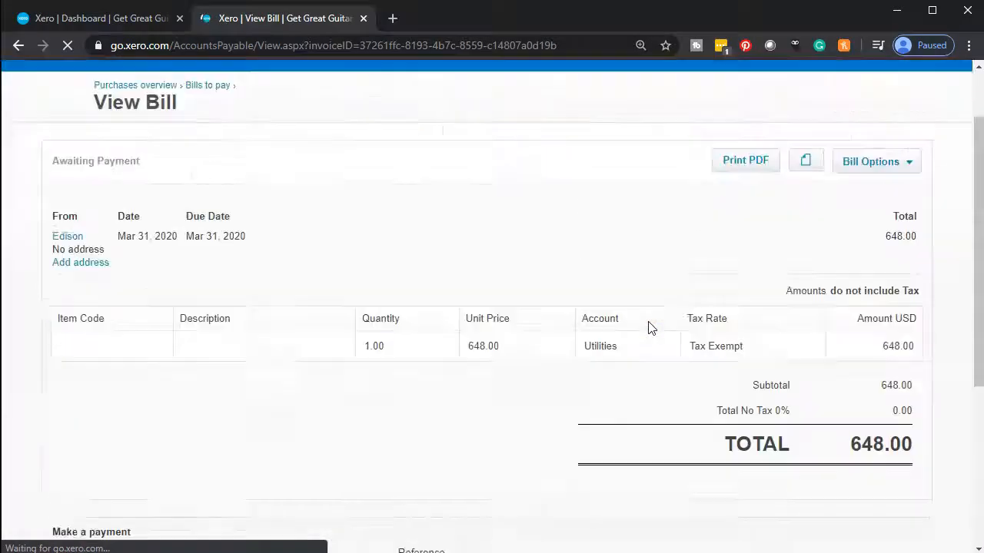
{"action": "left_click", "coordinate": [907, 246]}
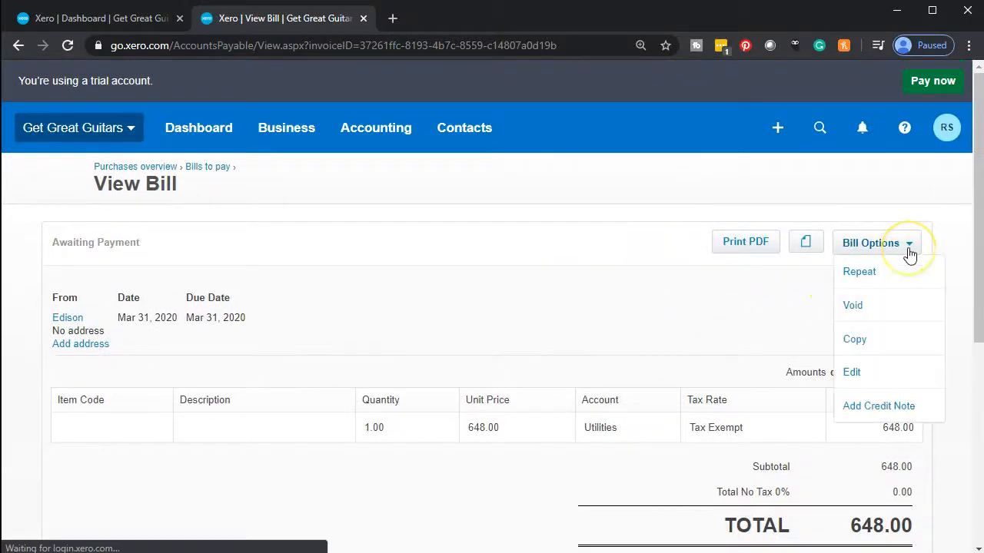
{"action": "left_click", "coordinate": [853, 373]}
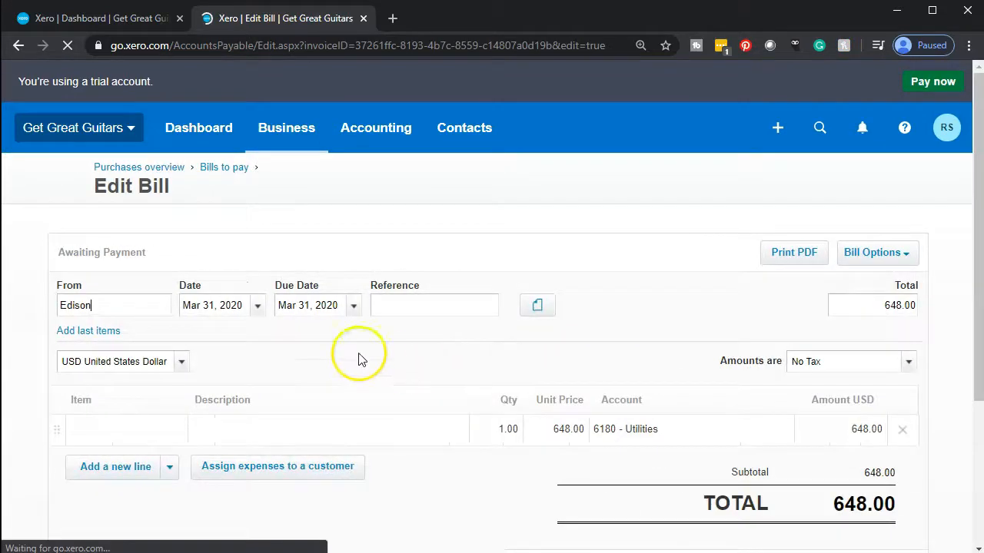
{"action": "left_click", "coordinate": [257, 307]}
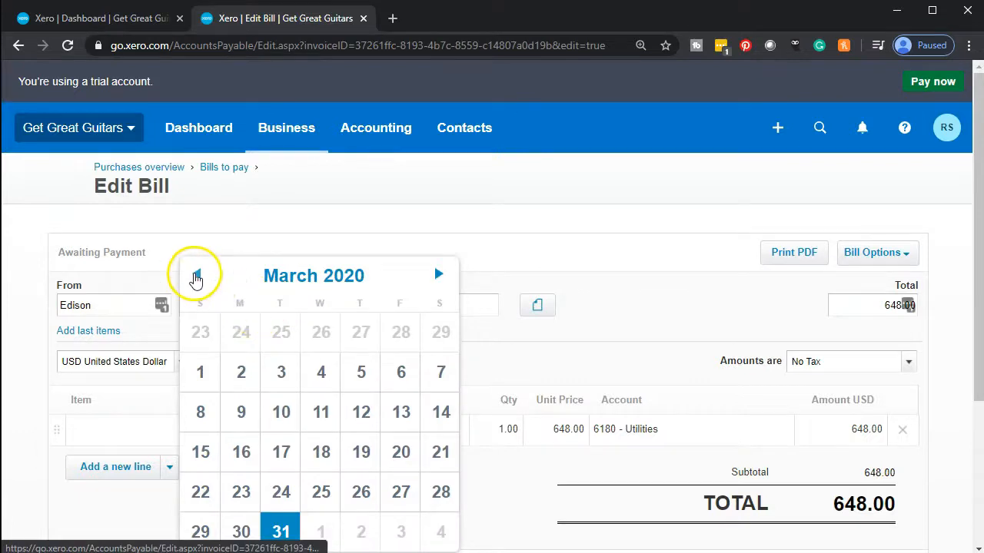
{"action": "left_click", "coordinate": [197, 275]}
{"action": "left_click", "coordinate": [439, 489]}
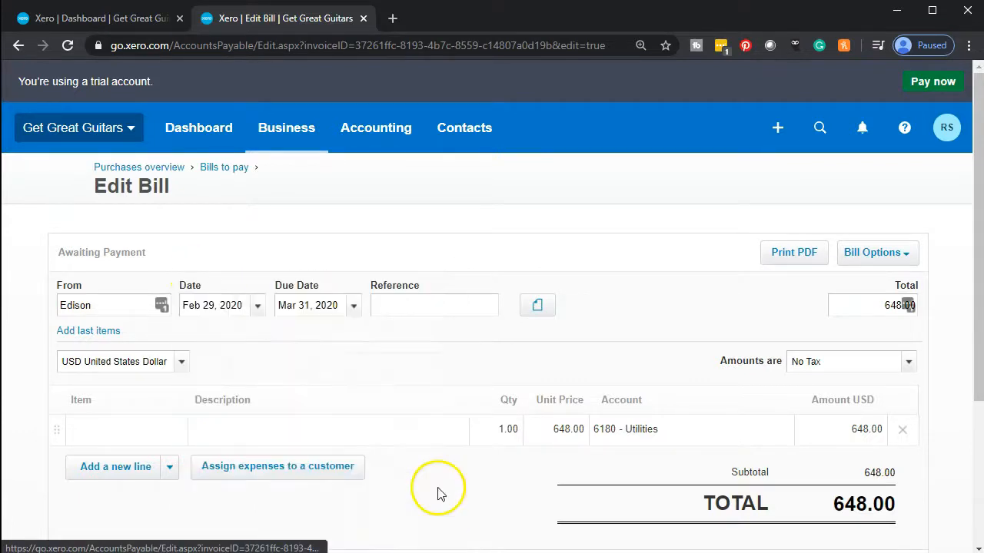
{"action": "scroll", "coordinate": [495, 456], "scroll_direction": "down", "scroll_amount": 2}
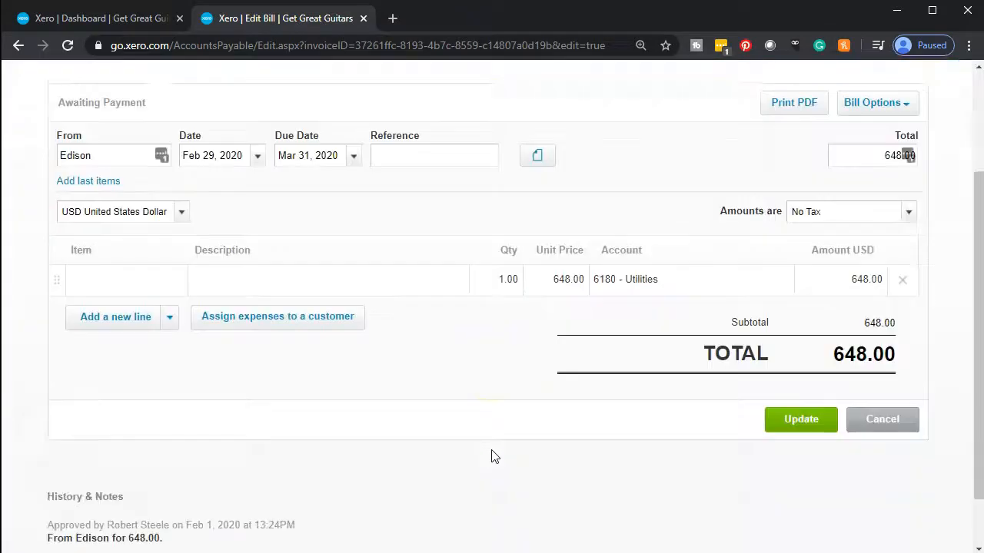
{"action": "left_click", "coordinate": [789, 417]}
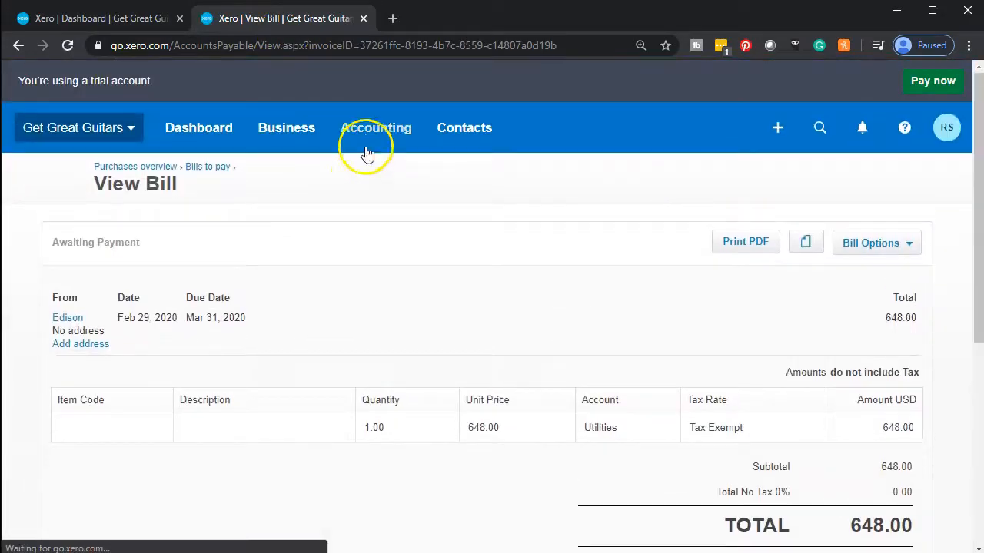
Run the Trial Balance report as of Feb 29, 2020 and review the accounts payable balance.
{"action": "left_click", "coordinate": [367, 137]}
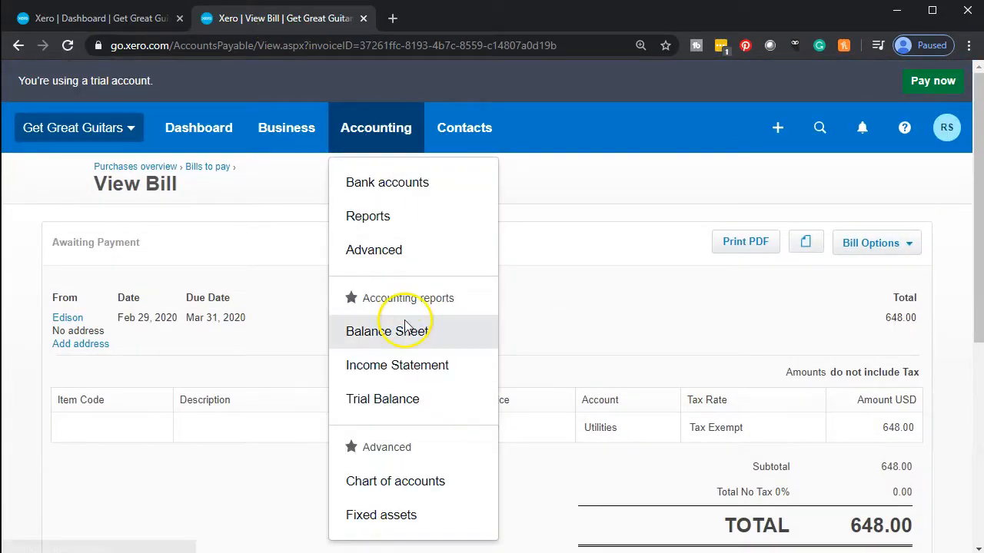
{"action": "left_click", "coordinate": [404, 397]}
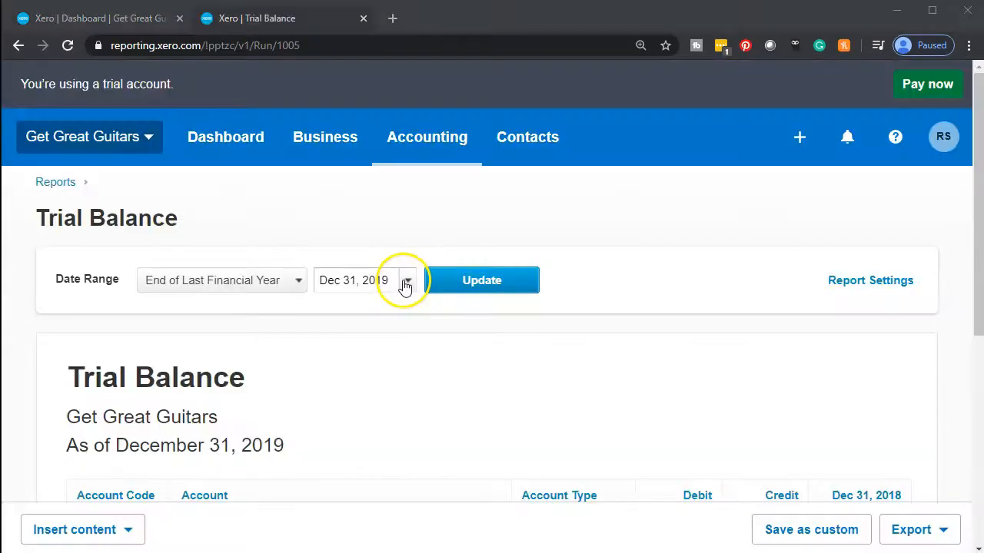
{"action": "left_click", "coordinate": [405, 282]}
{"action": "left_click", "coordinate": [628, 311]}
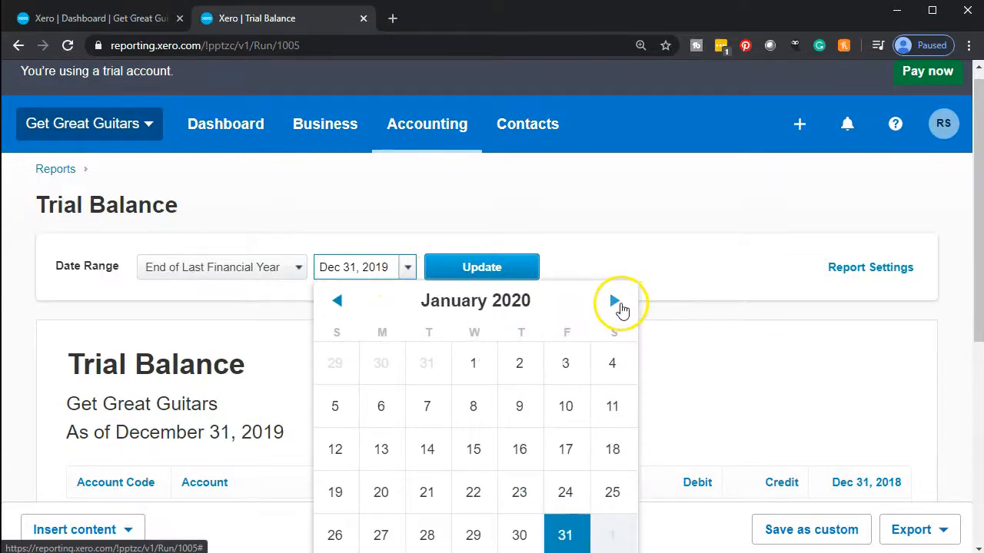
{"action": "left_click", "coordinate": [622, 307]}
{"action": "left_click", "coordinate": [609, 531]}
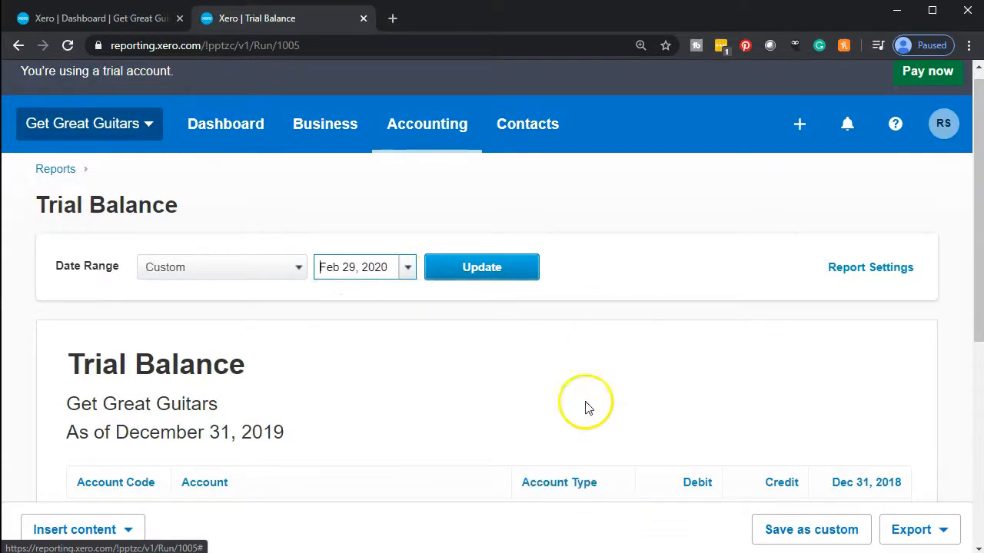
{"action": "left_click", "coordinate": [519, 269]}
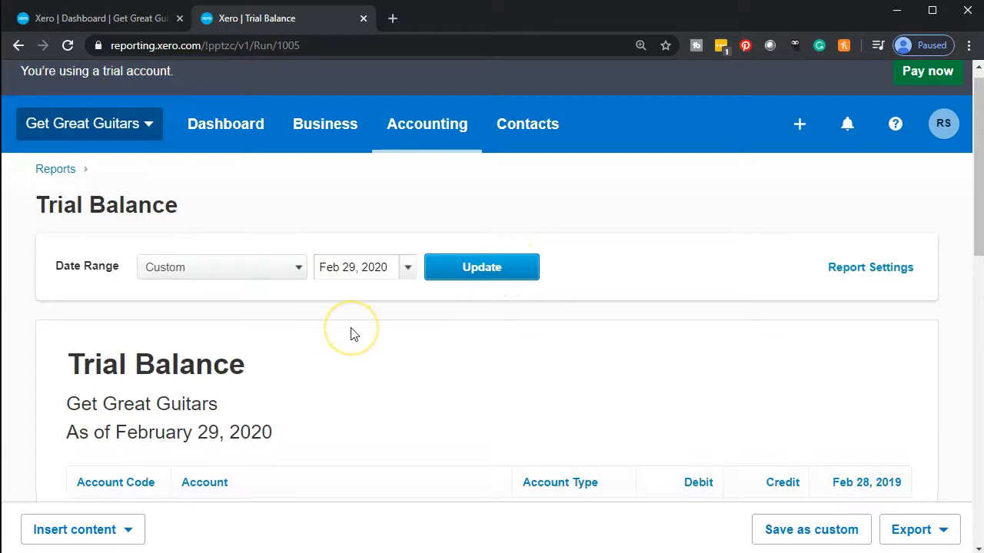
{"action": "scroll", "coordinate": [351, 335], "scroll_direction": "down", "scroll_amount": 6}
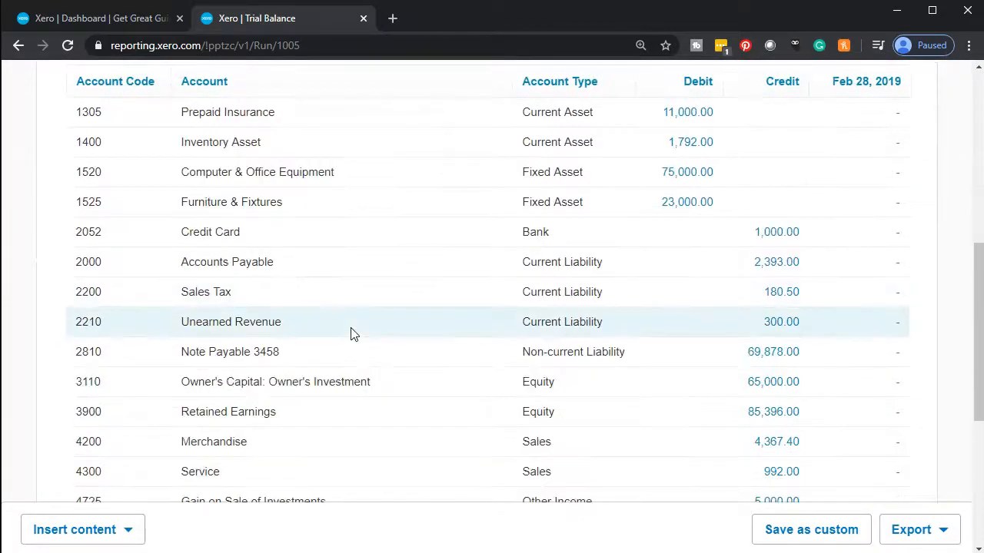
Examine the Accounts Payable transactions through Feb 29, 2020 for the Edison bill, and return to the trial balance.
{"action": "left_click", "coordinate": [777, 265]}
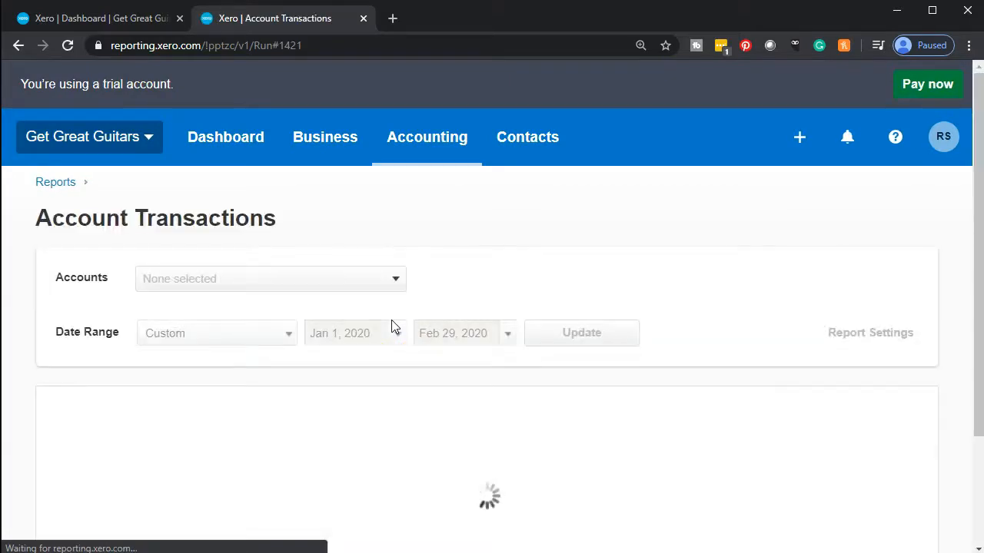
{"action": "scroll", "coordinate": [392, 326], "scroll_direction": "down", "scroll_amount": 2}
{"action": "scroll", "coordinate": [392, 326], "scroll_direction": "down", "scroll_amount": 6}
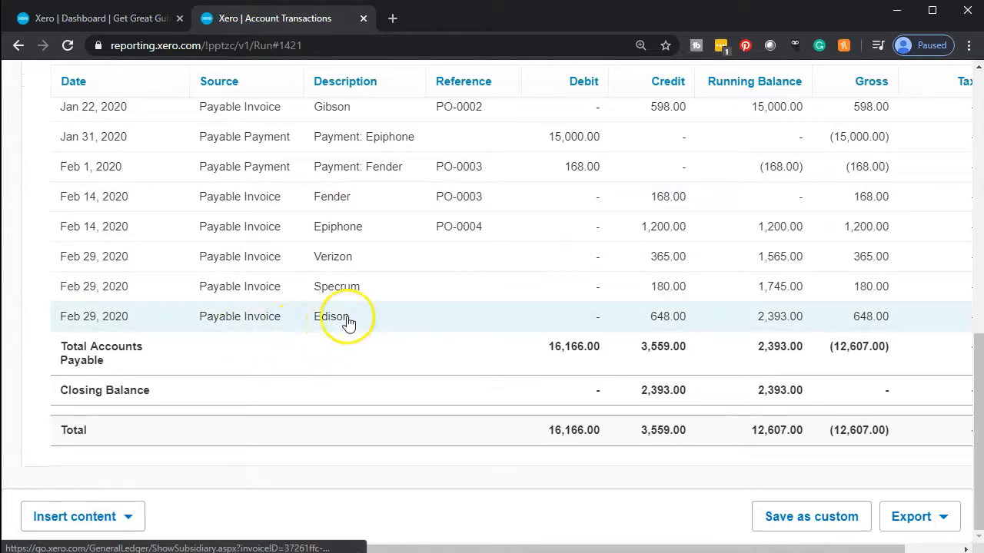
{"action": "scroll", "coordinate": [344, 326], "scroll_direction": "up", "scroll_amount": 10}
{"action": "left_click", "coordinate": [18, 48]}
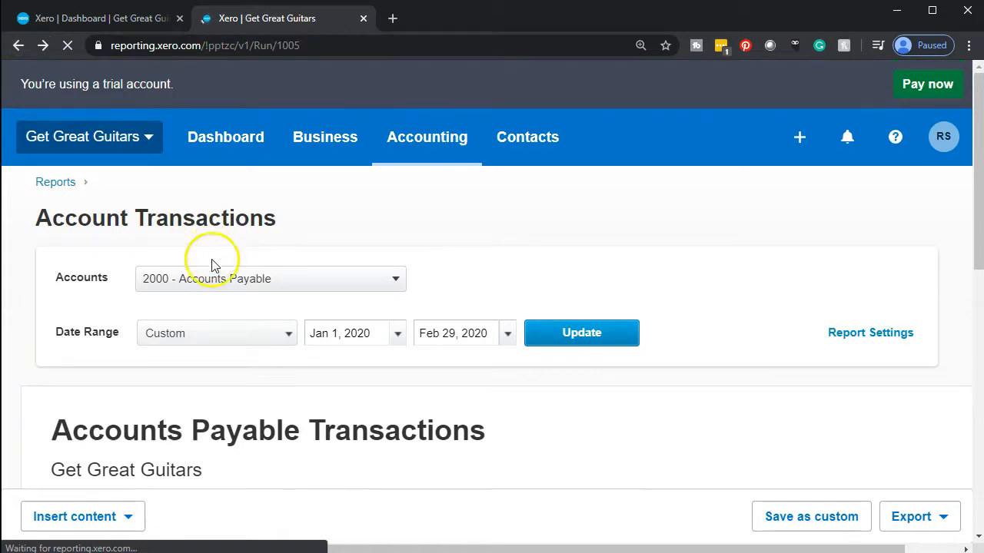
Open the Aged Payables Detail report in the browser tab that shows the dashboard.
{"action": "left_click", "coordinate": [123, 18]}
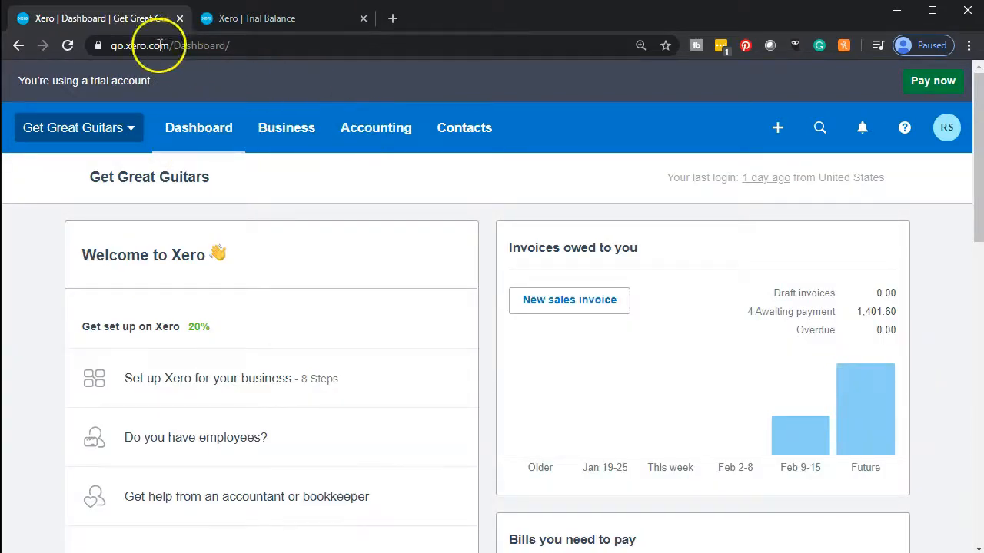
{"action": "left_click", "coordinate": [367, 126]}
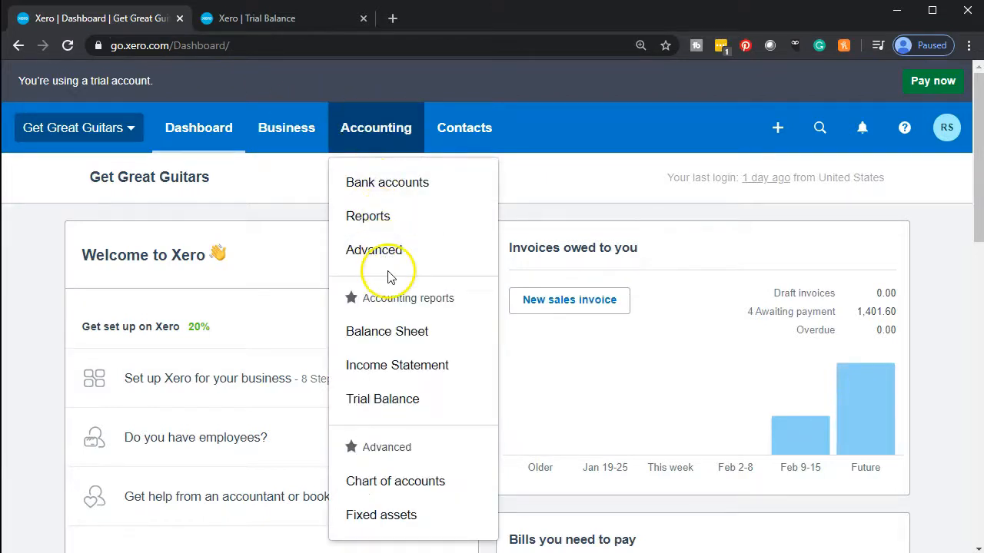
{"action": "left_click", "coordinate": [379, 223]}
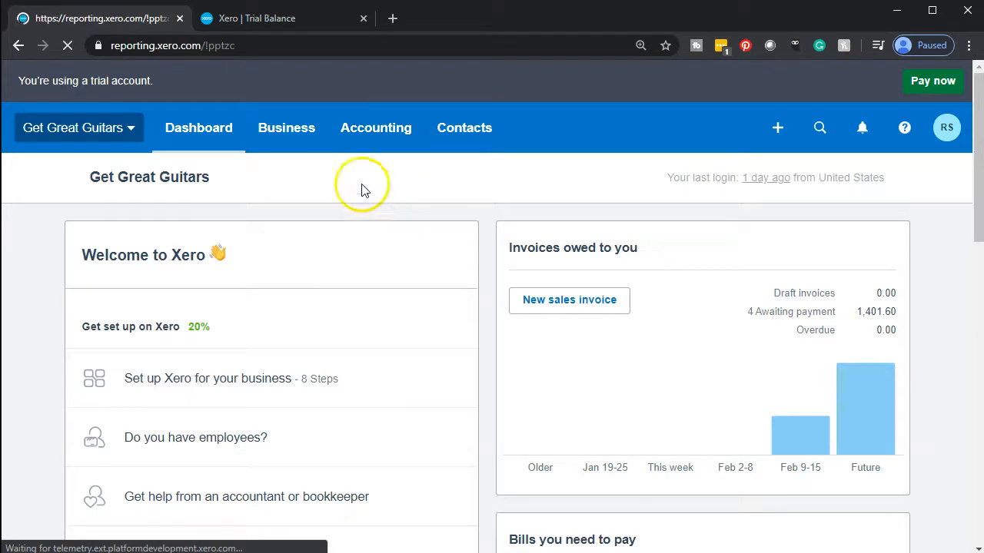
{"action": "scroll", "coordinate": [476, 312], "scroll_direction": "down", "scroll_amount": 3}
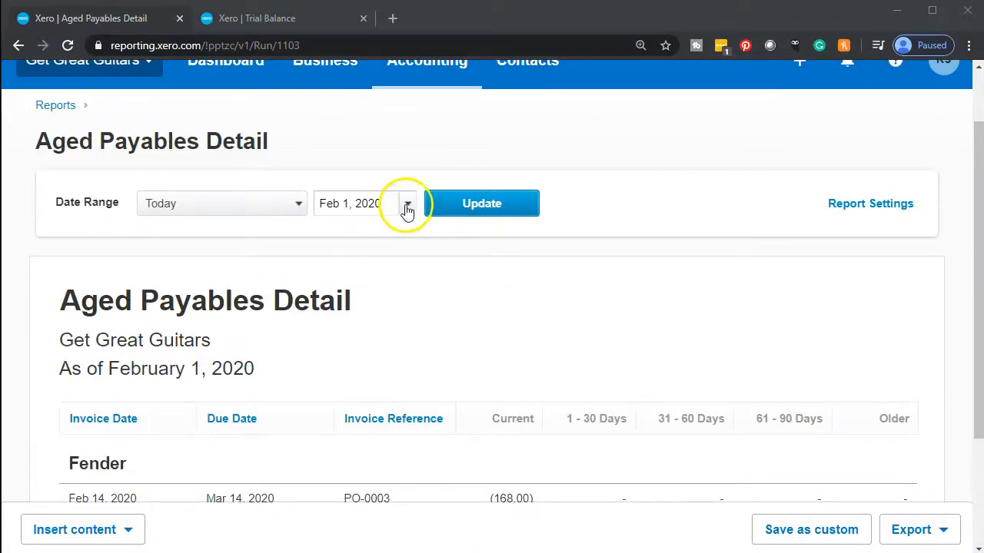
Run the Aged Payables Detail report as of Feb 29, 2020.
{"action": "left_click", "coordinate": [408, 207]}
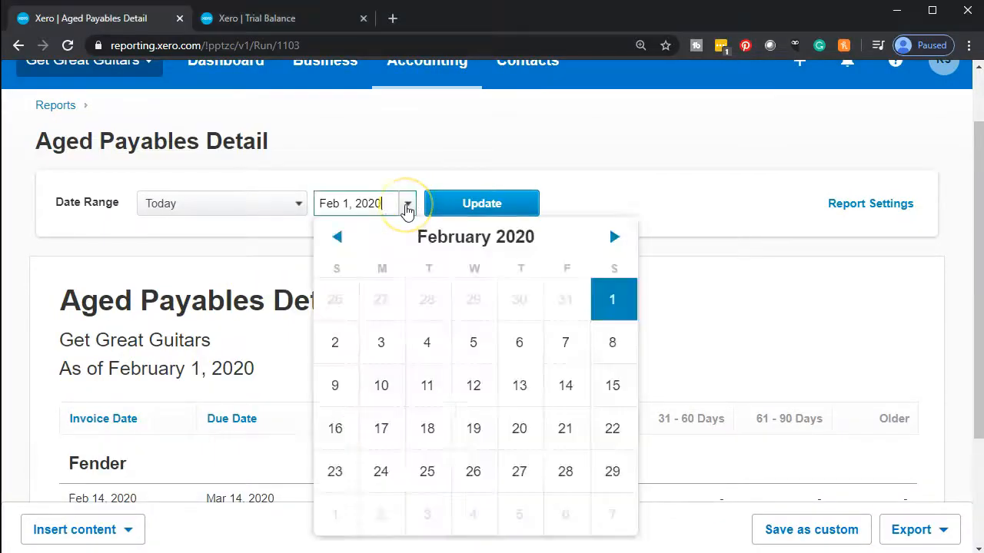
{"action": "left_click", "coordinate": [613, 472]}
{"action": "left_click", "coordinate": [515, 202]}
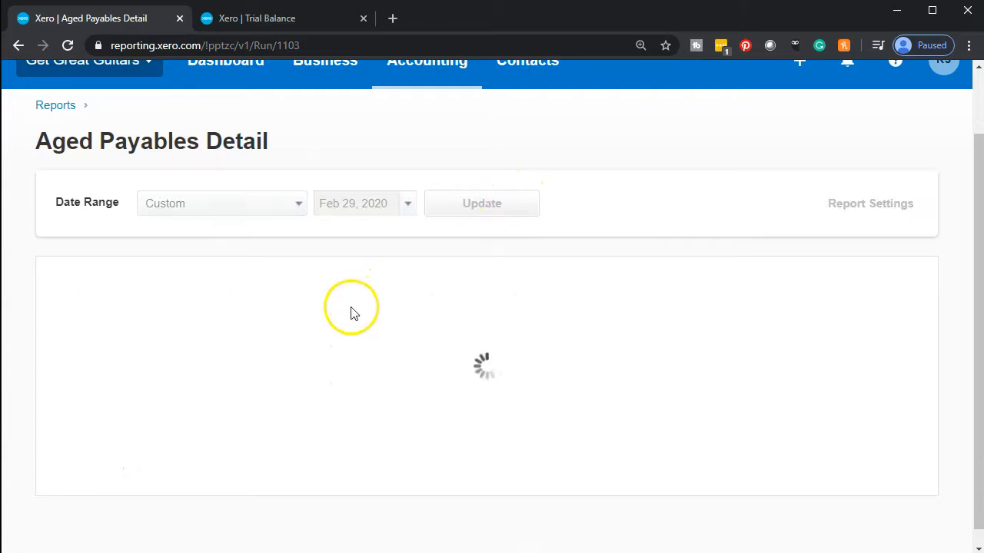
Review the supplier balances in the aged payables report and compare their total with Accounts Payable in the trial balance.
{"action": "scroll", "coordinate": [127, 358], "scroll_direction": "down", "scroll_amount": 3}
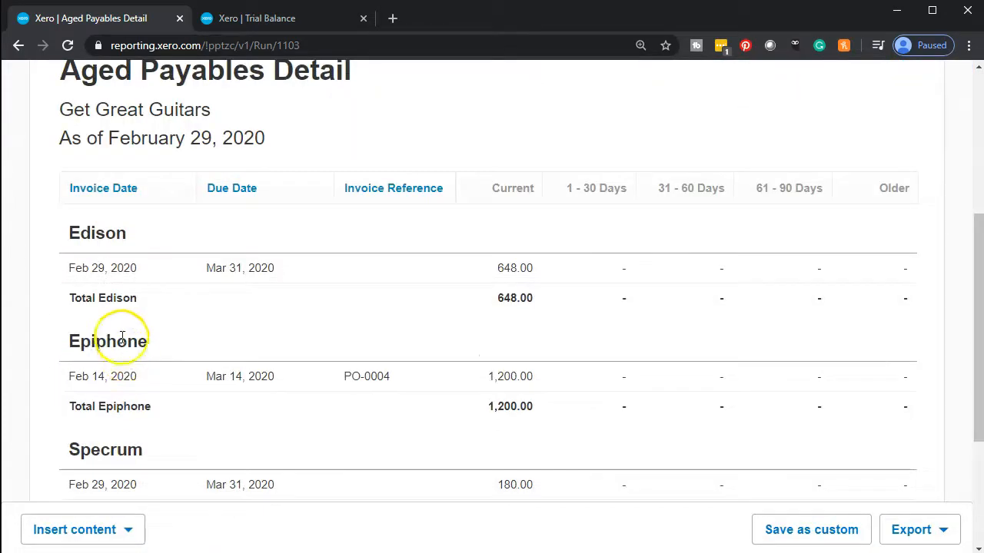
{"action": "scroll", "coordinate": [514, 308], "scroll_direction": "down", "scroll_amount": 1}
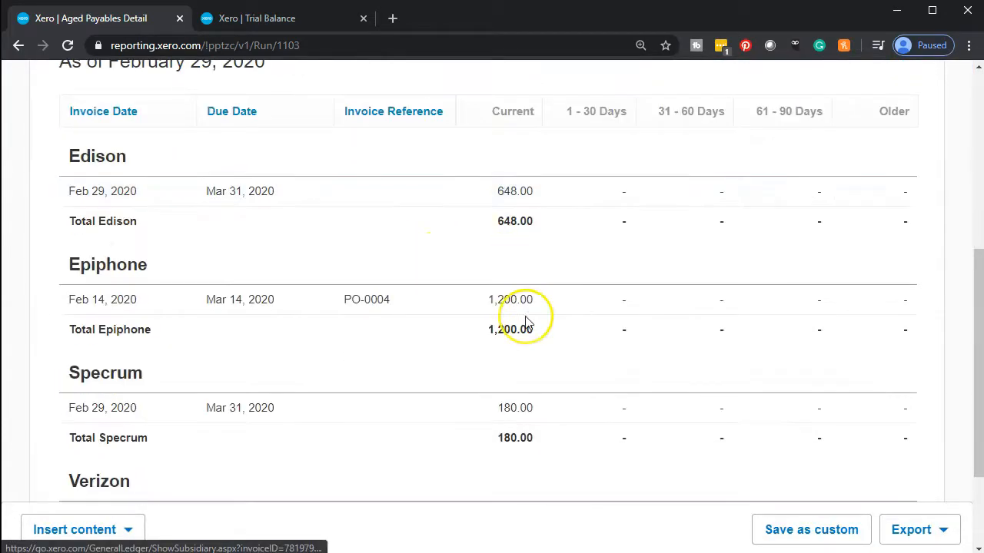
{"action": "scroll", "coordinate": [525, 323], "scroll_direction": "down", "scroll_amount": 1}
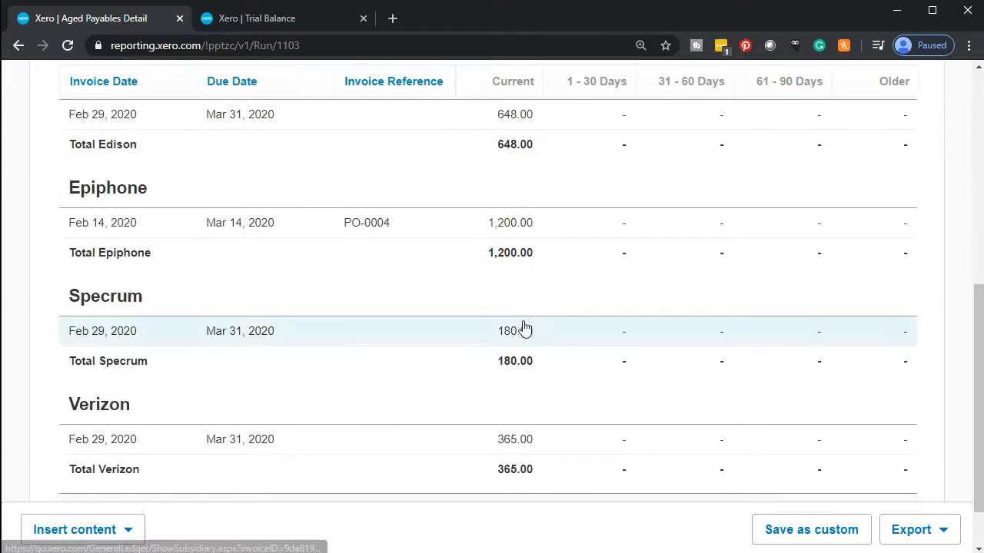
{"action": "scroll", "coordinate": [523, 330], "scroll_direction": "down", "scroll_amount": 1}
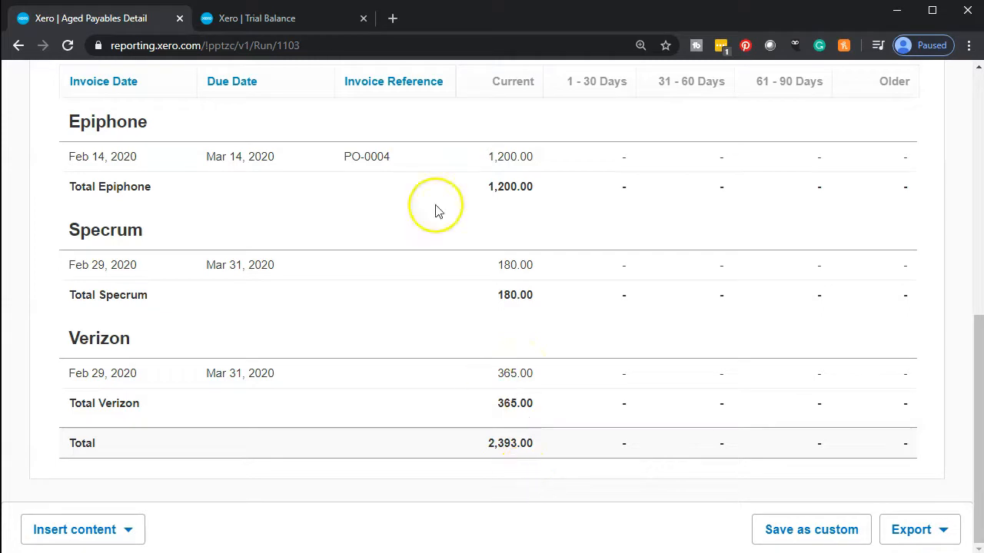
{"action": "left_click", "coordinate": [282, 18]}
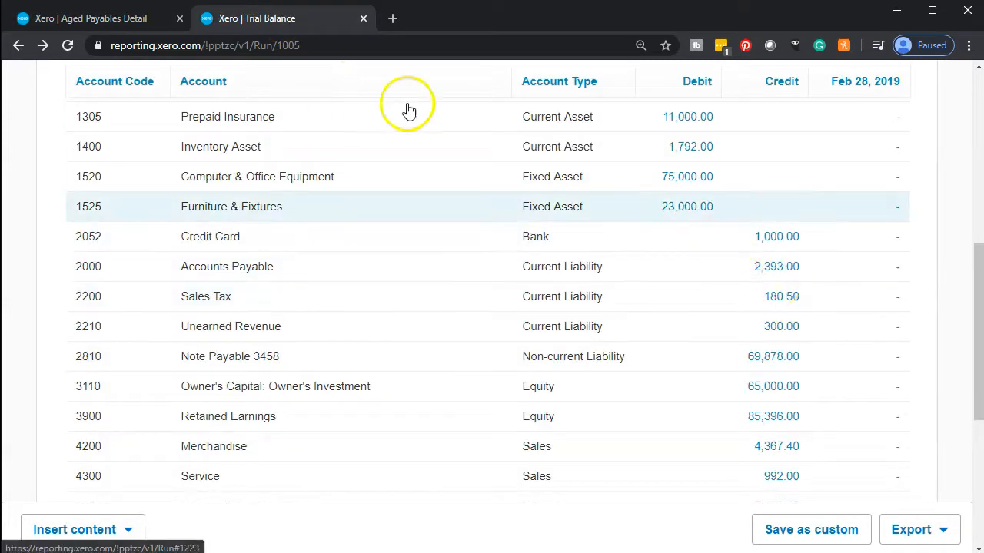
{"action": "left_click", "coordinate": [120, 20]}
Duplicate the Aged Payables Detail browser tab and return to the top of the original report.
{"action": "right_click", "coordinate": [119, 21]}
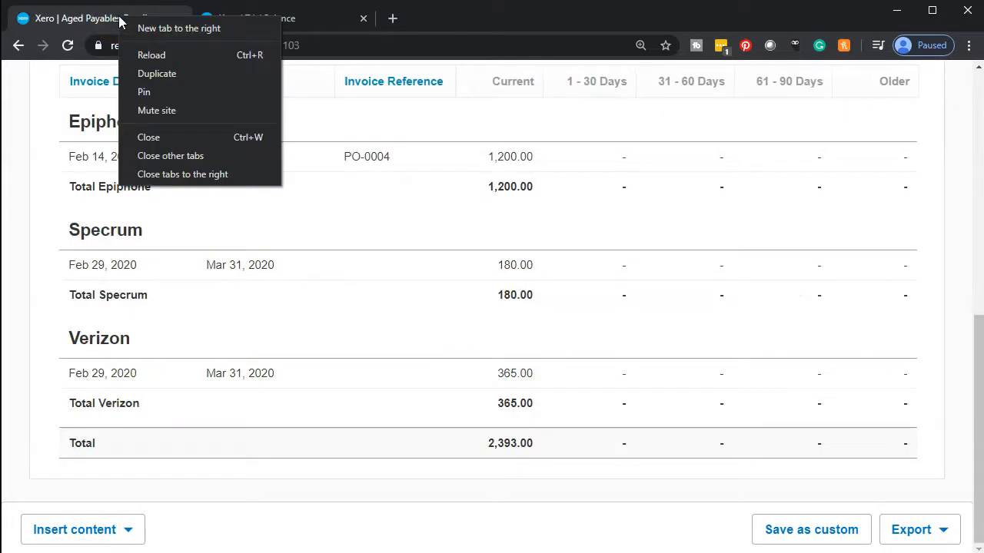
{"action": "left_click", "coordinate": [151, 71]}
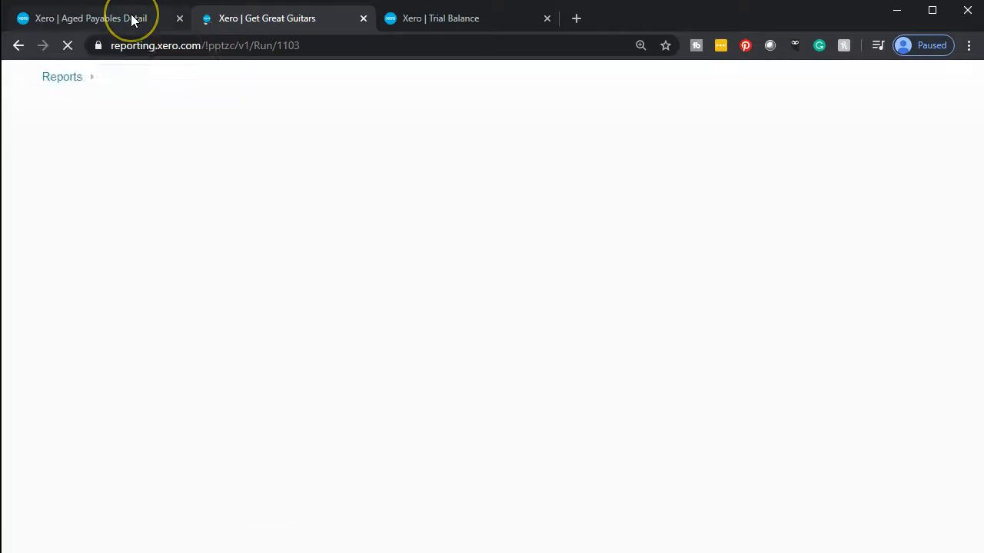
{"action": "left_click", "coordinate": [132, 19]}
{"action": "scroll", "coordinate": [290, 205], "scroll_direction": "up", "scroll_amount": 10}
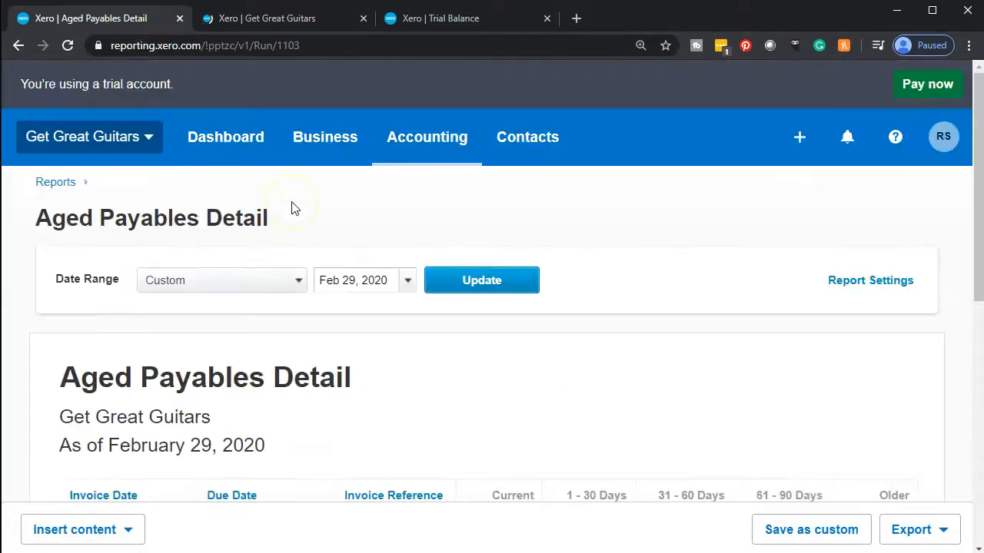
Open the Income Statement report in the original tab and duplicate that browser tab.
{"action": "left_click", "coordinate": [422, 141]}
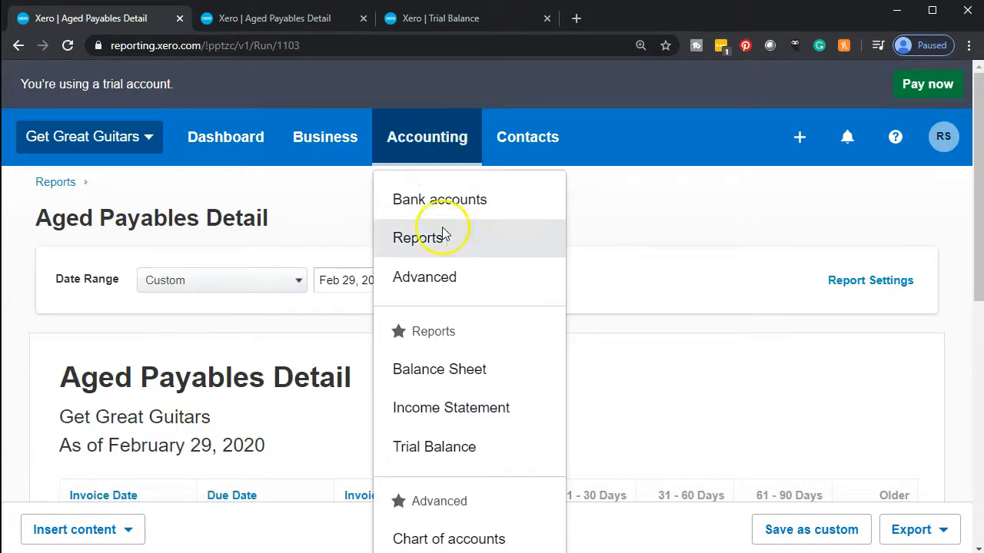
{"action": "left_click", "coordinate": [449, 421]}
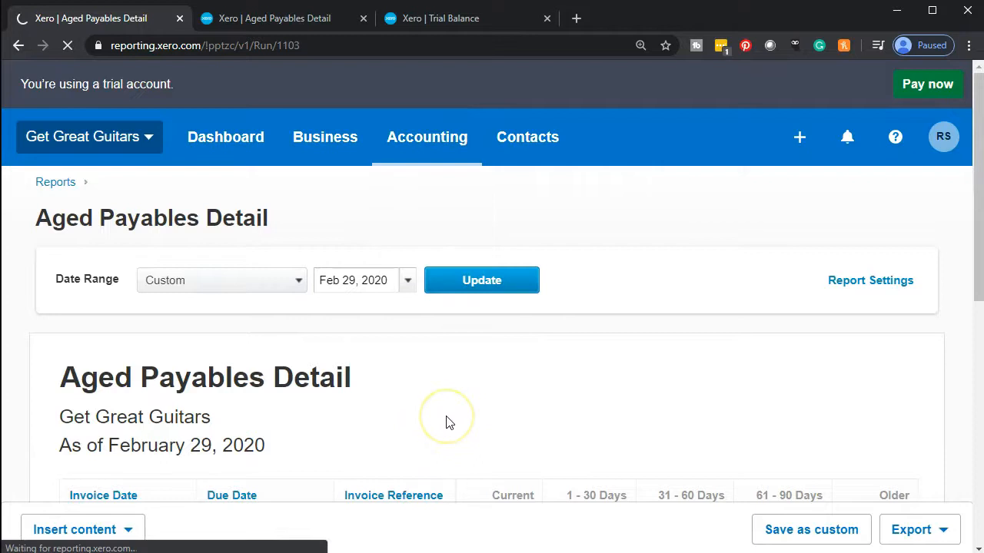
{"action": "left_click", "coordinate": [467, 417]}
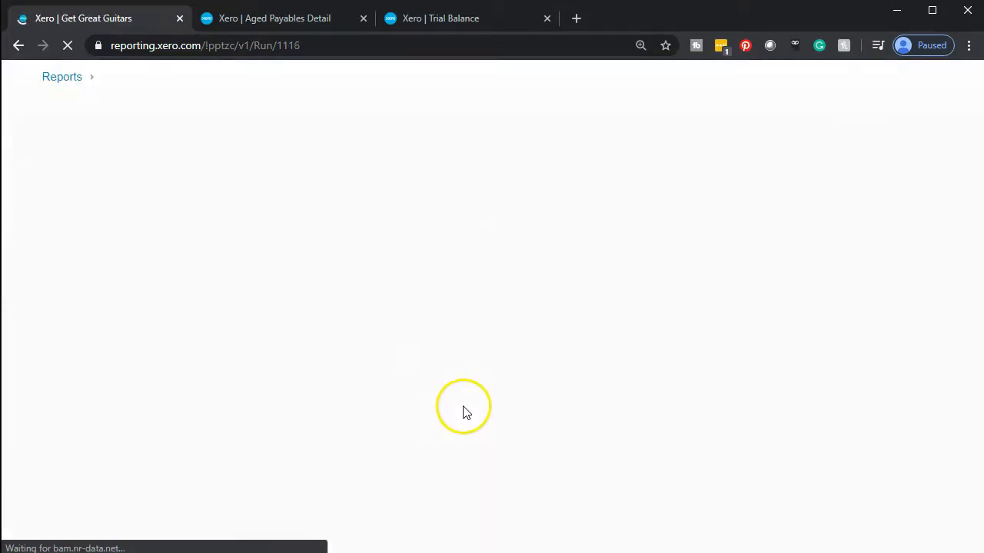
{"action": "right_click", "coordinate": [113, 19]}
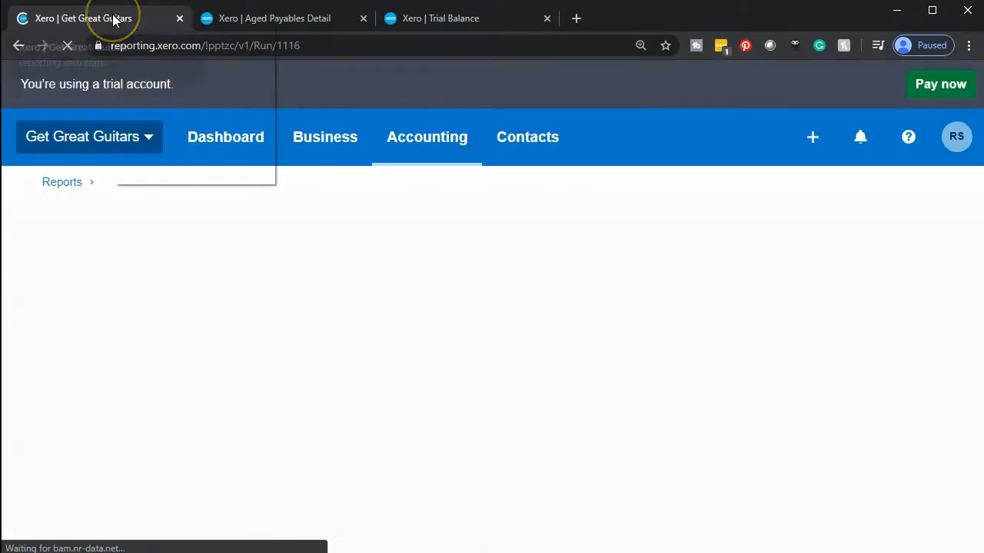
{"action": "left_click", "coordinate": [153, 73]}
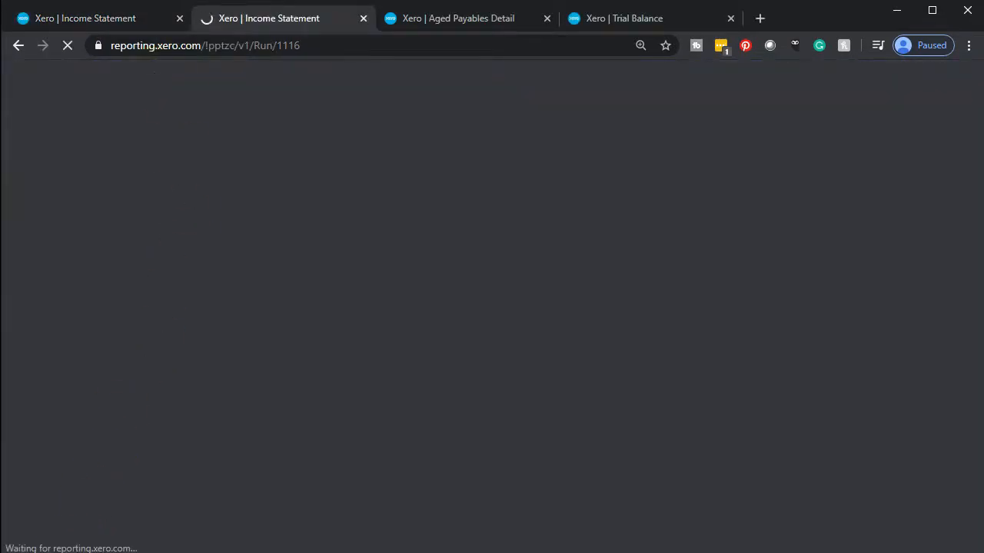
Set the start date of the Income Statement's date range to Feb 1, 2020.
{"action": "scroll", "coordinate": [325, 330], "scroll_direction": "down", "scroll_amount": 10}
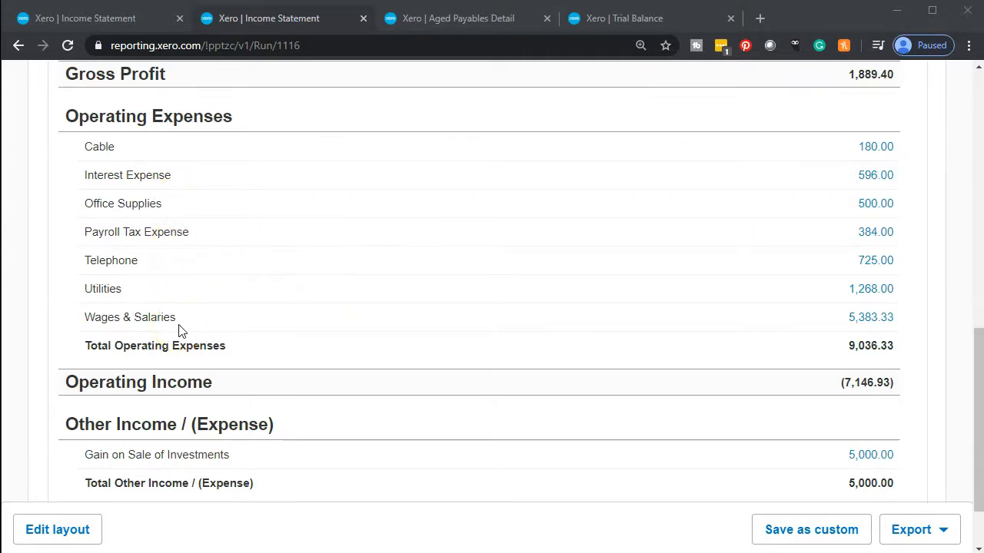
{"action": "scroll", "coordinate": [178, 330], "scroll_direction": "up", "scroll_amount": 10}
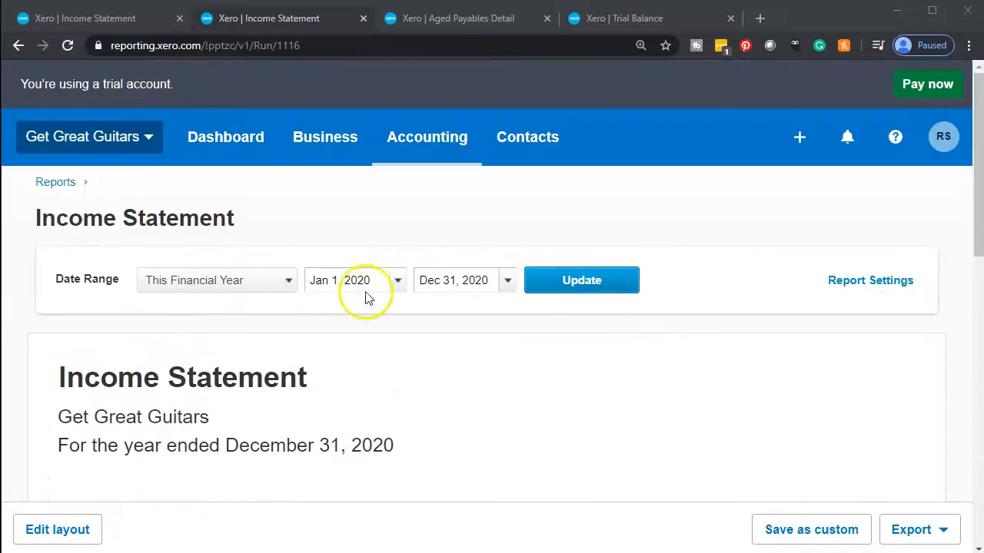
{"action": "left_click", "coordinate": [405, 281]}
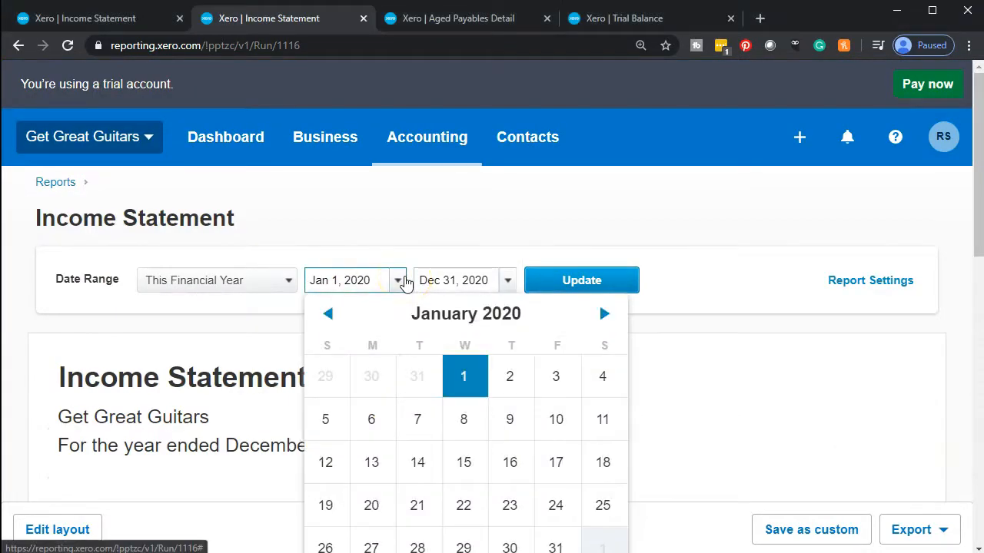
{"action": "left_click", "coordinate": [606, 314]}
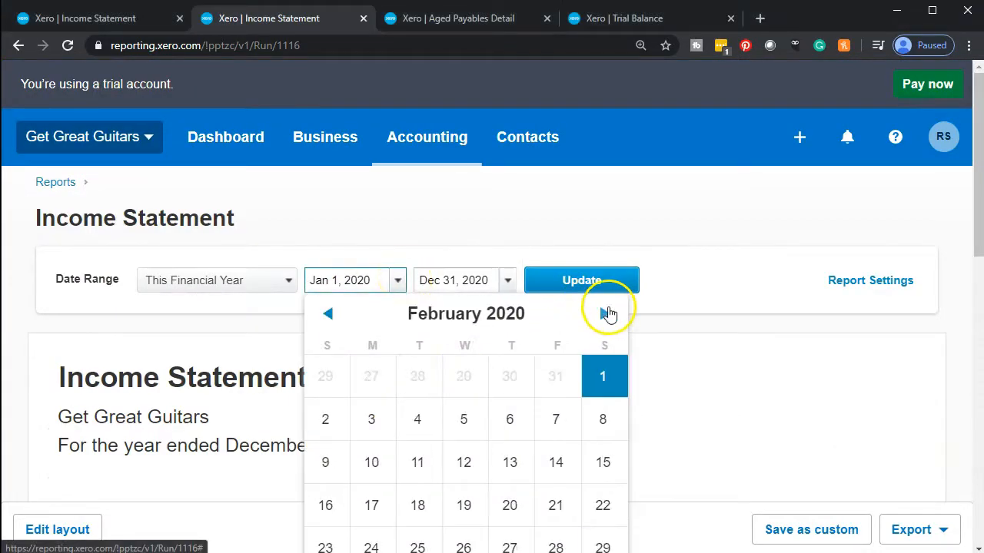
{"action": "left_click", "coordinate": [607, 376]}
{"action": "left_click", "coordinate": [507, 281]}
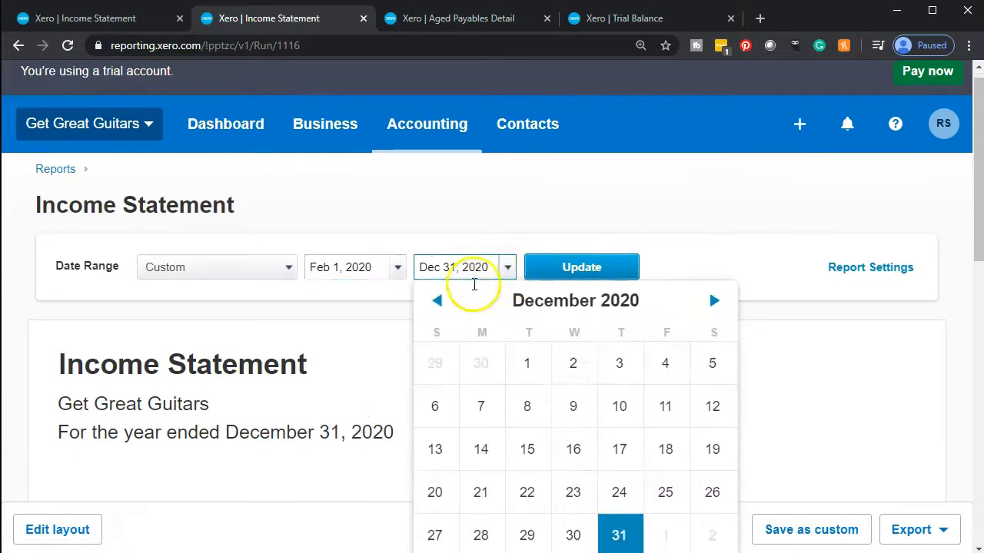
{"action": "left_click", "coordinate": [440, 303]}
{"action": "left_click", "coordinate": [439, 303]}
{"action": "left_click", "coordinate": [439, 303]}
{"action": "left_click", "coordinate": [439, 303]}
{"action": "scroll", "coordinate": [438, 307], "scroll_direction": "down", "scroll_amount": 4}
{"action": "scroll", "coordinate": [428, 389], "scroll_direction": "up", "scroll_amount": 3}
{"action": "scroll", "coordinate": [503, 265], "scroll_direction": "down", "scroll_amount": 1}
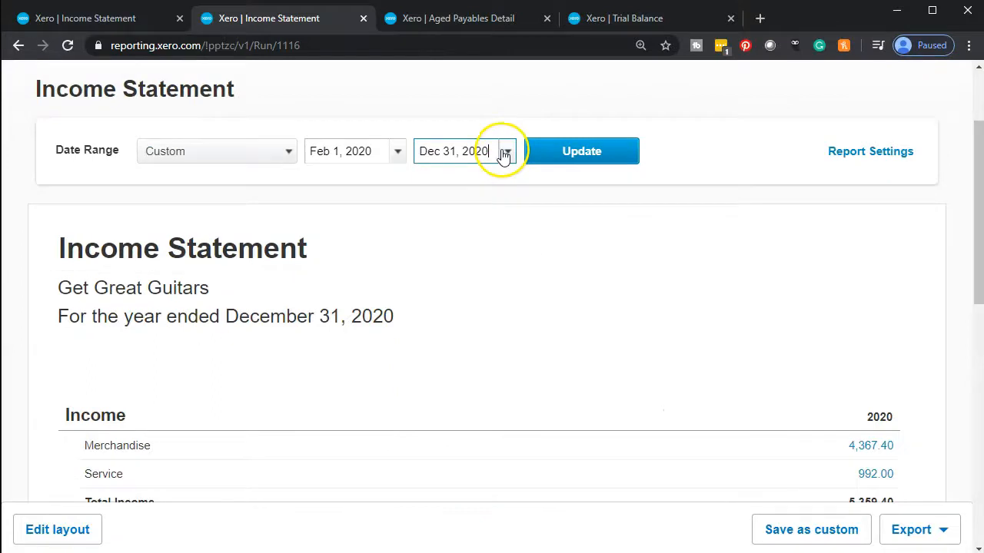
Set the Income Statement's end date to Feb 29, 2020, update the report, and review the operating expenses for the month.
{"action": "left_click", "coordinate": [503, 151]}
{"action": "left_click", "coordinate": [437, 186]}
{"action": "left_click", "coordinate": [437, 185]}
{"action": "left_click", "coordinate": [437, 185]}
{"action": "left_click", "coordinate": [438, 185]}
{"action": "left_click", "coordinate": [437, 186]}
{"action": "left_click", "coordinate": [437, 185]}
{"action": "left_click", "coordinate": [437, 185]}
{"action": "left_click", "coordinate": [437, 186]}
{"action": "left_click", "coordinate": [438, 185]}
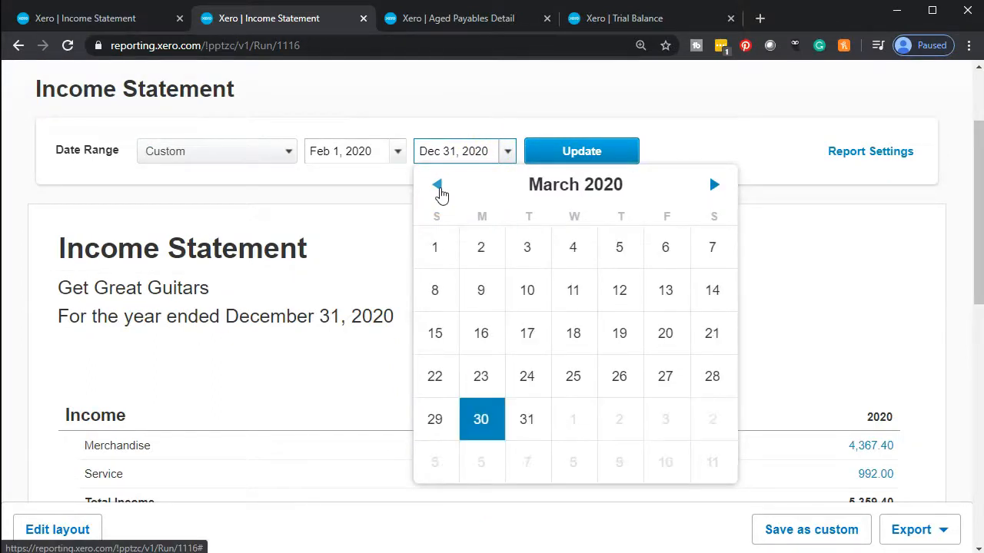
{"action": "left_click", "coordinate": [437, 185]}
{"action": "left_click", "coordinate": [712, 419]}
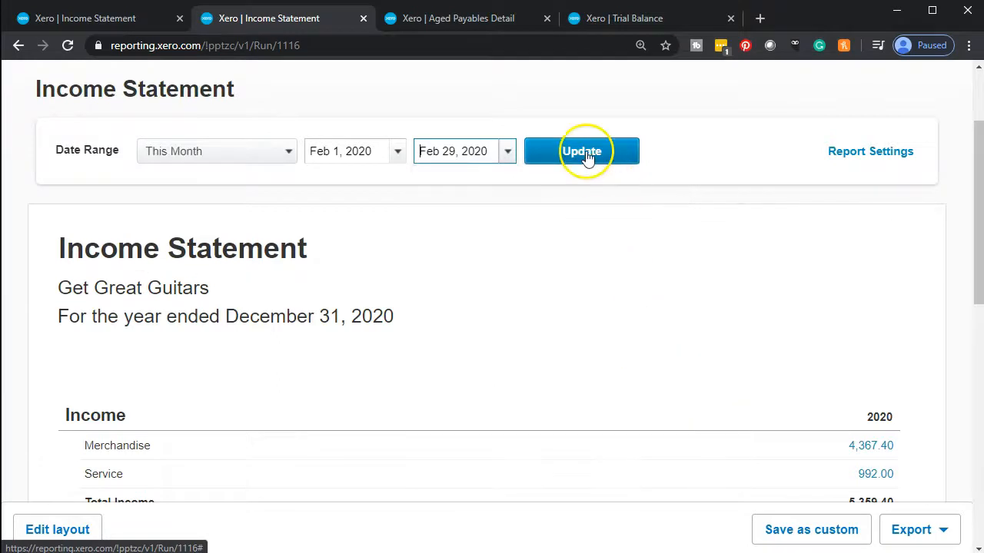
{"action": "left_click", "coordinate": [586, 159]}
{"action": "scroll", "coordinate": [443, 310], "scroll_direction": "down", "scroll_amount": 5}
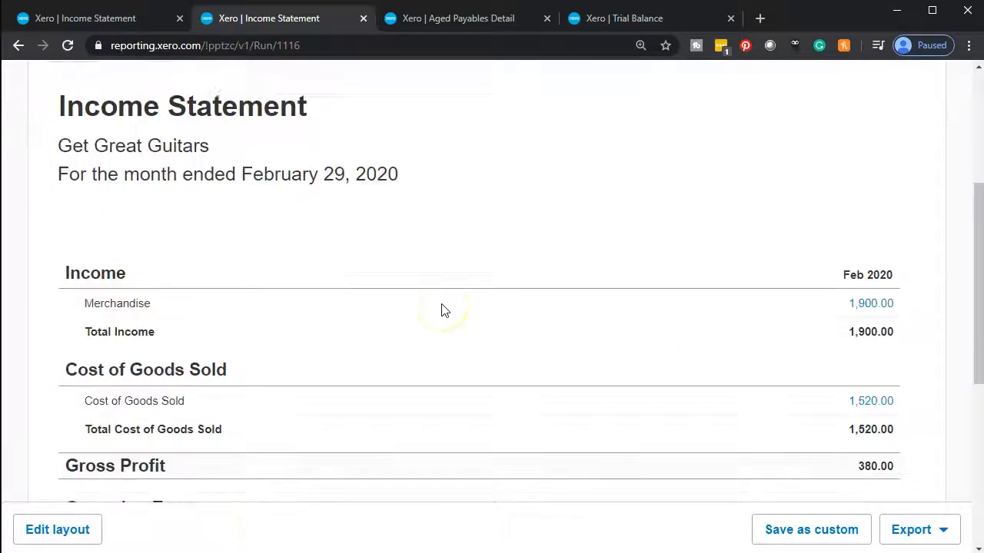
{"action": "left_click", "coordinate": [332, 309]}
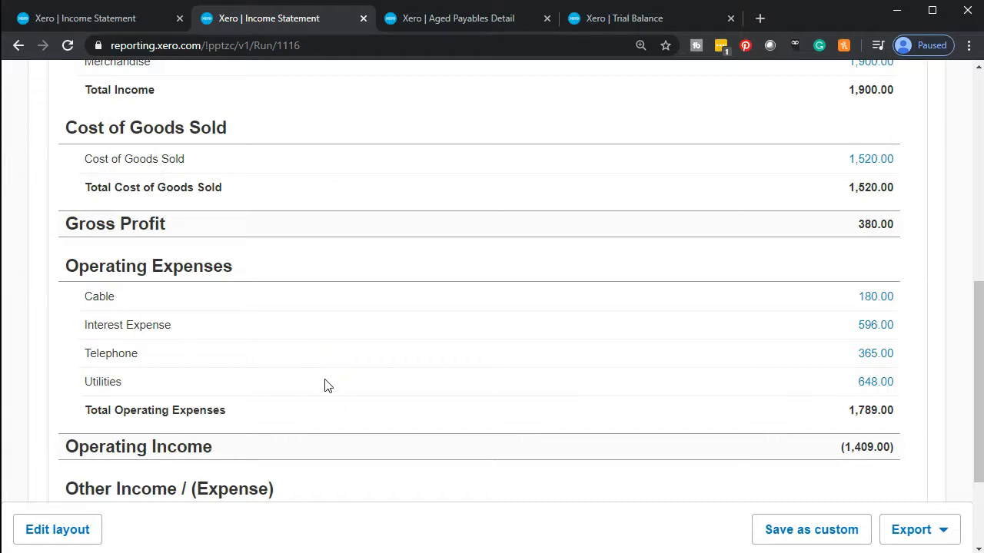
In the first browser tab, go to the dashboard and open the list of bills awaiting payment.
{"action": "left_click", "coordinate": [112, 18]}
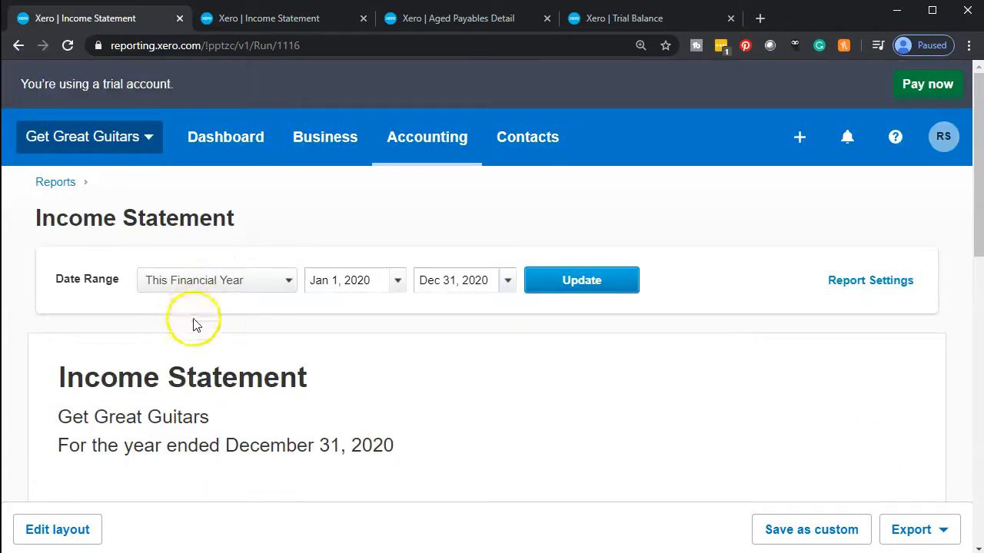
{"action": "left_click", "coordinate": [223, 139]}
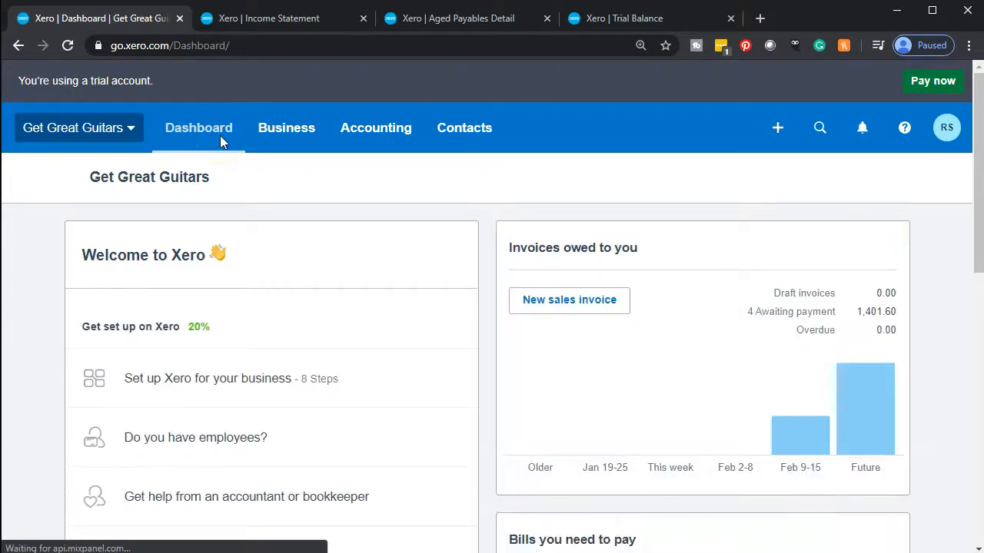
{"action": "scroll", "coordinate": [606, 255], "scroll_direction": "down", "scroll_amount": 4}
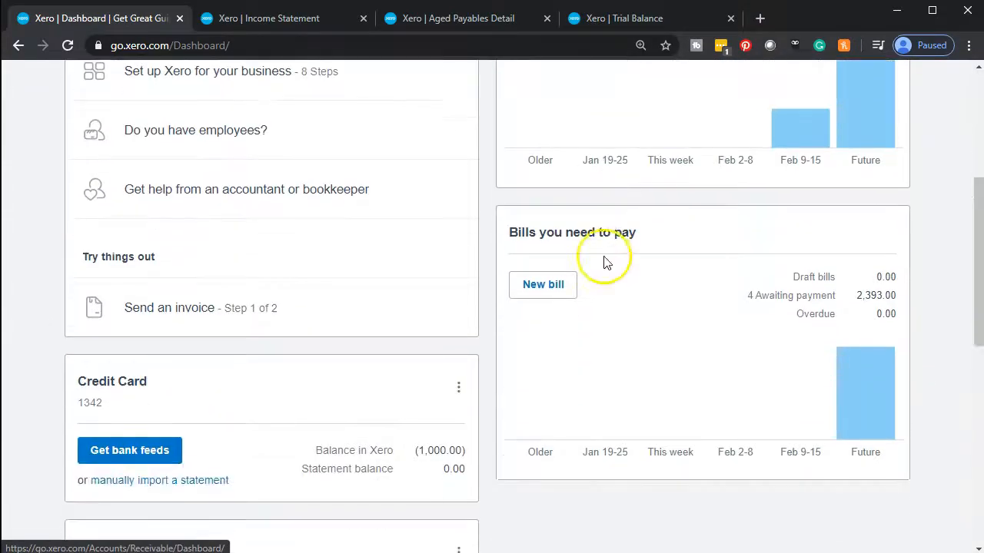
{"action": "left_click", "coordinate": [589, 242]}
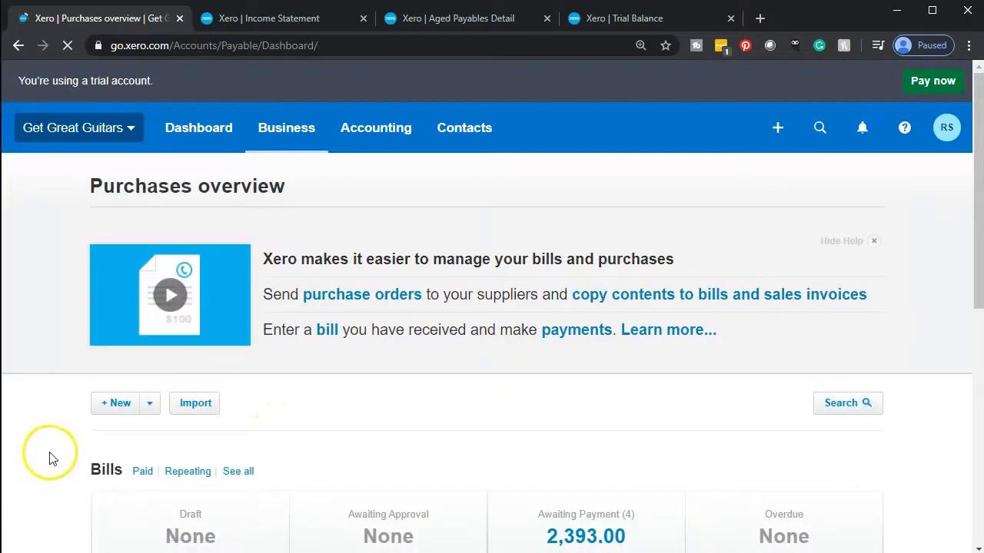
{"action": "scroll", "coordinate": [50, 458], "scroll_direction": "down", "scroll_amount": 3}
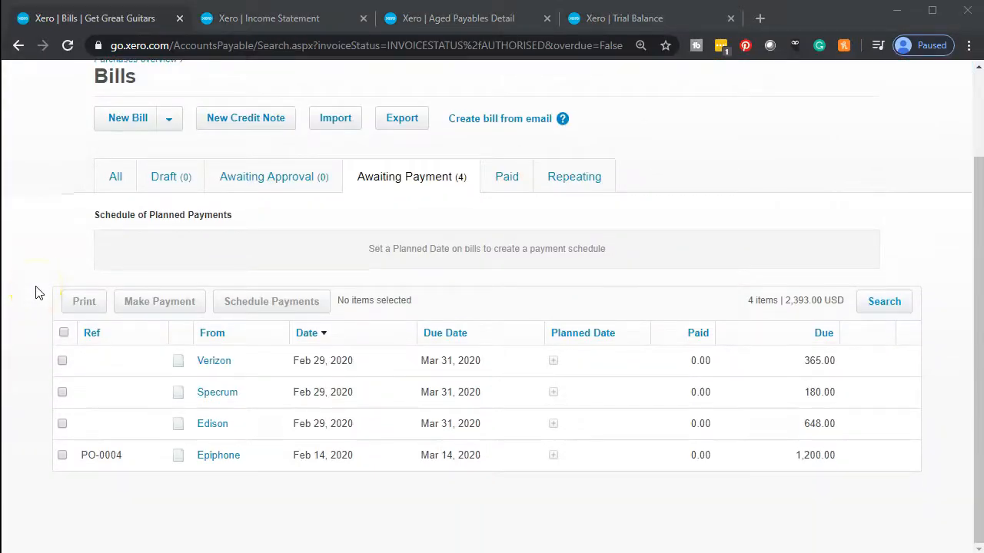
Select the Verizon, Specrum and Edison bills and start paying them by check.
{"action": "left_click", "coordinate": [62, 361]}
{"action": "left_click", "coordinate": [62, 392]}
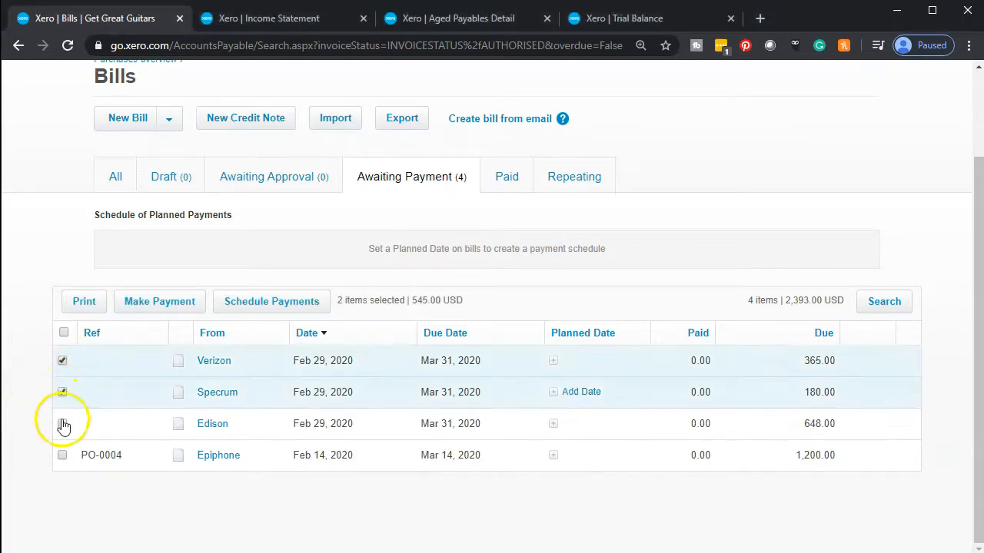
{"action": "left_click", "coordinate": [62, 424]}
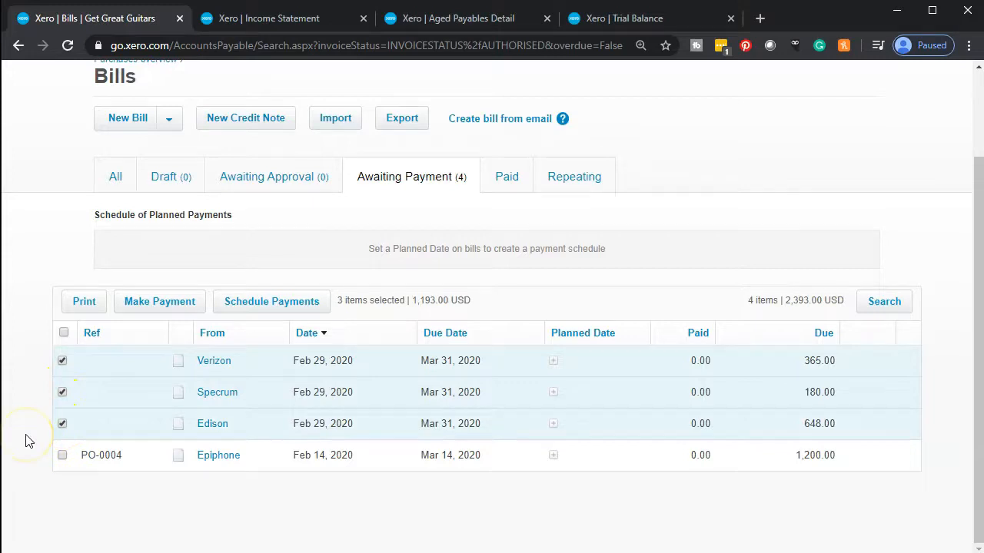
{"action": "left_click", "coordinate": [198, 303]}
{"action": "left_click", "coordinate": [396, 286]}
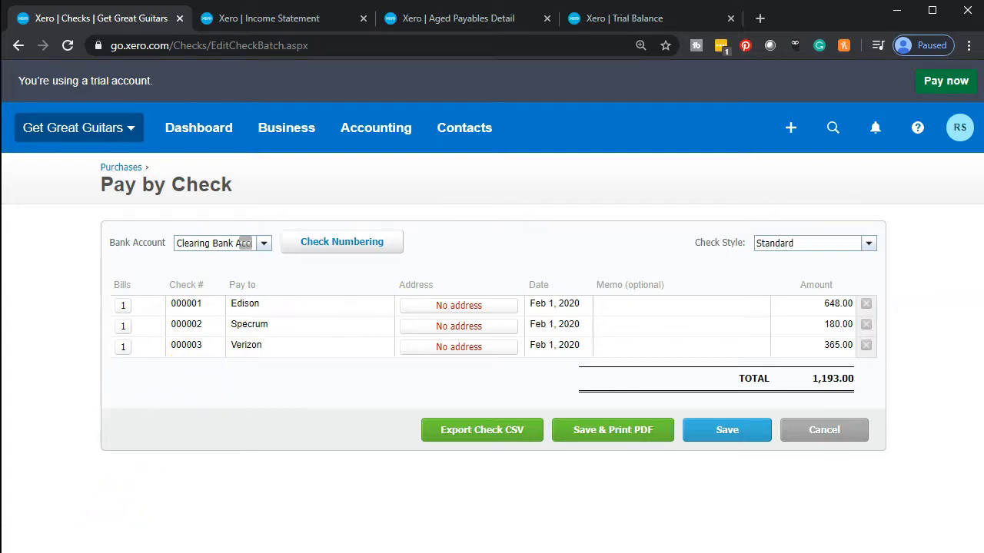
Set the checks' bank account to Checking, save and print the batch as a PDF, and look through the printed checks.
{"action": "left_click", "coordinate": [263, 243]}
{"action": "left_click", "coordinate": [193, 283]}
{"action": "left_click", "coordinate": [212, 339]}
{"action": "left_click", "coordinate": [609, 435]}
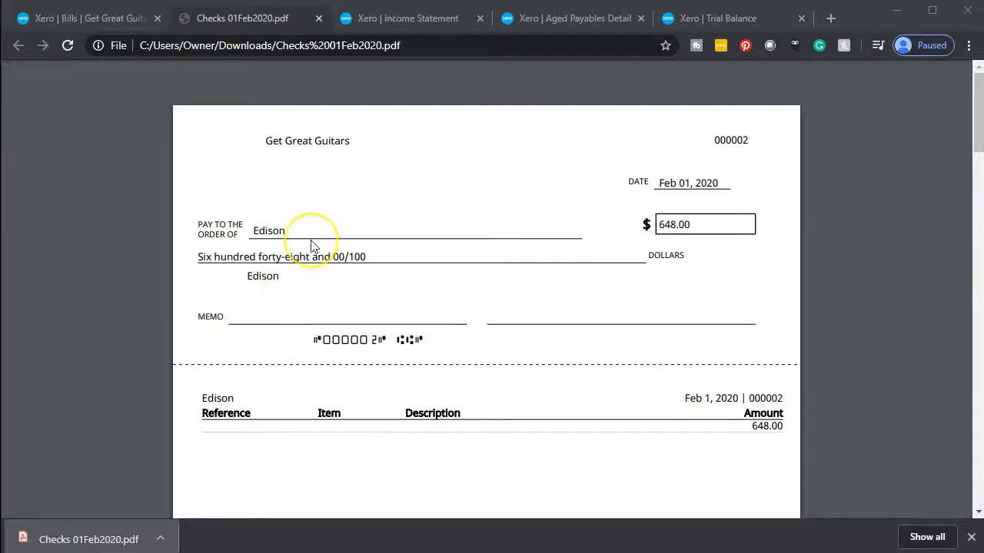
{"action": "scroll", "coordinate": [311, 246], "scroll_direction": "down", "scroll_amount": 5}
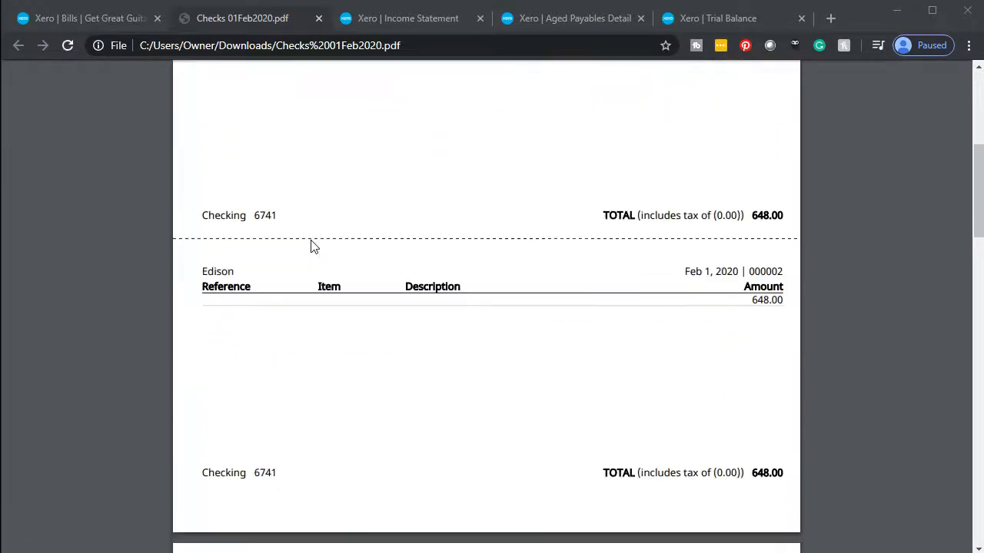
Look through the remaining pages of the printed checks and close the PDF.
{"action": "scroll", "coordinate": [312, 246], "scroll_direction": "down", "scroll_amount": 3}
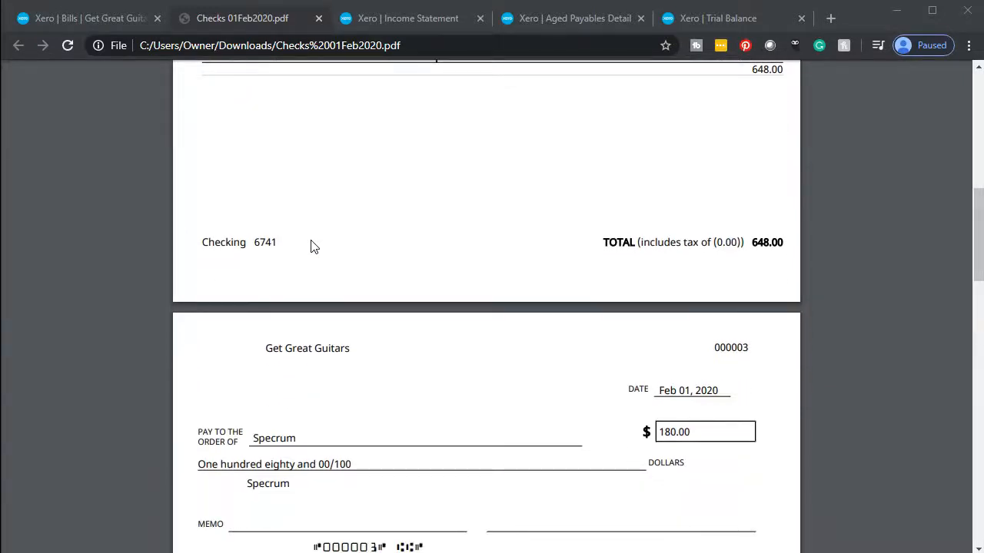
{"action": "scroll", "coordinate": [312, 246], "scroll_direction": "up", "scroll_amount": 8}
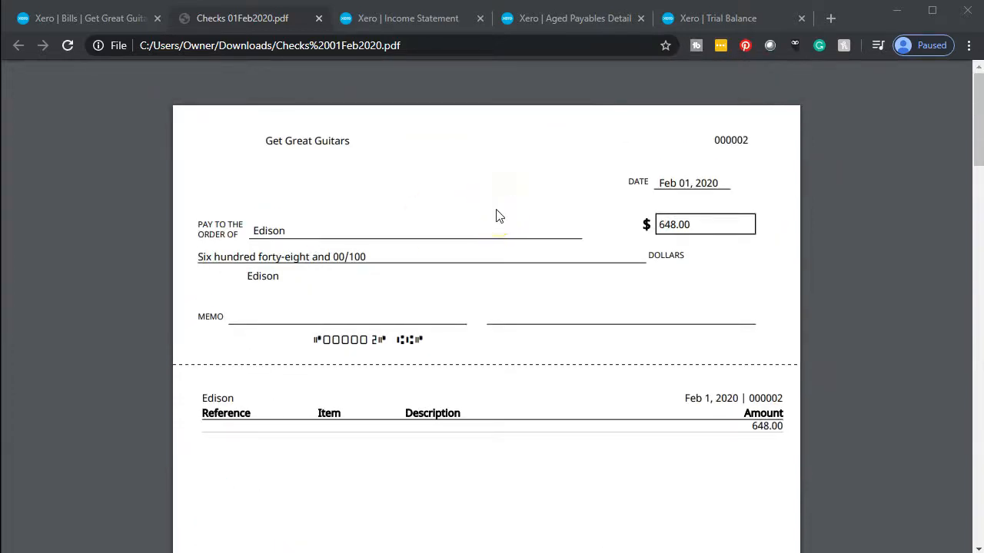
{"action": "scroll", "coordinate": [492, 308], "scroll_direction": "down", "scroll_amount": 5}
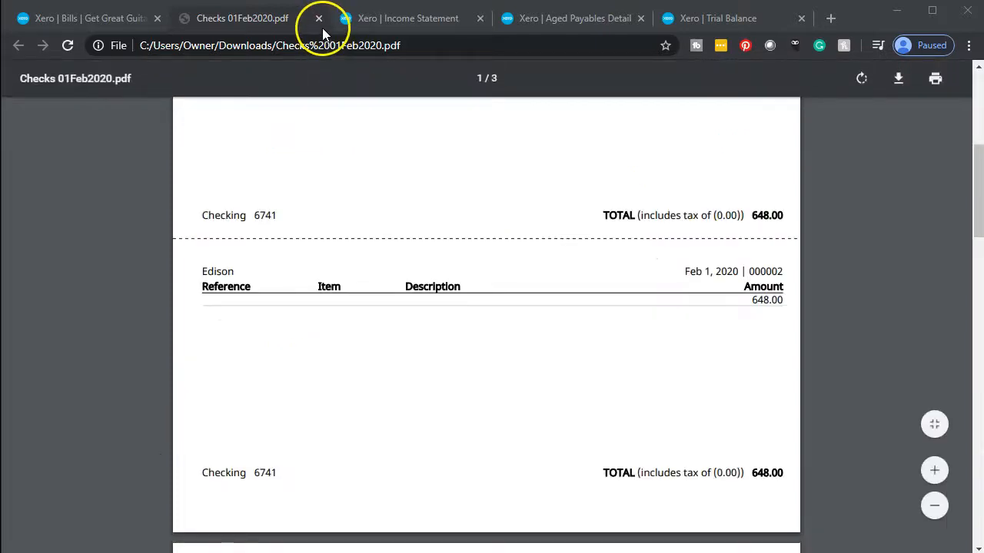
{"action": "left_click", "coordinate": [318, 17]}
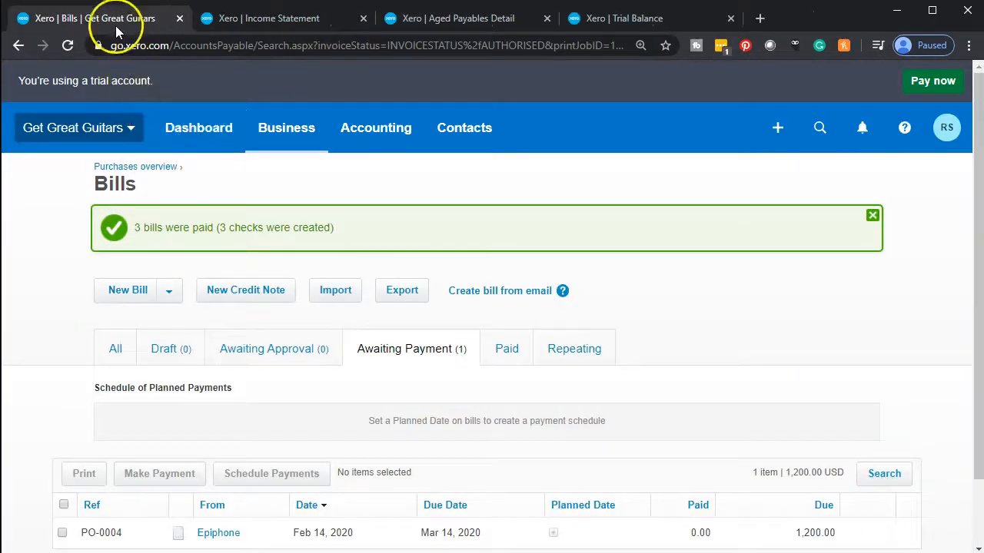
Check which bill is still awaiting payment in the bills list.
{"action": "scroll", "coordinate": [72, 384], "scroll_direction": "down", "scroll_amount": 1}
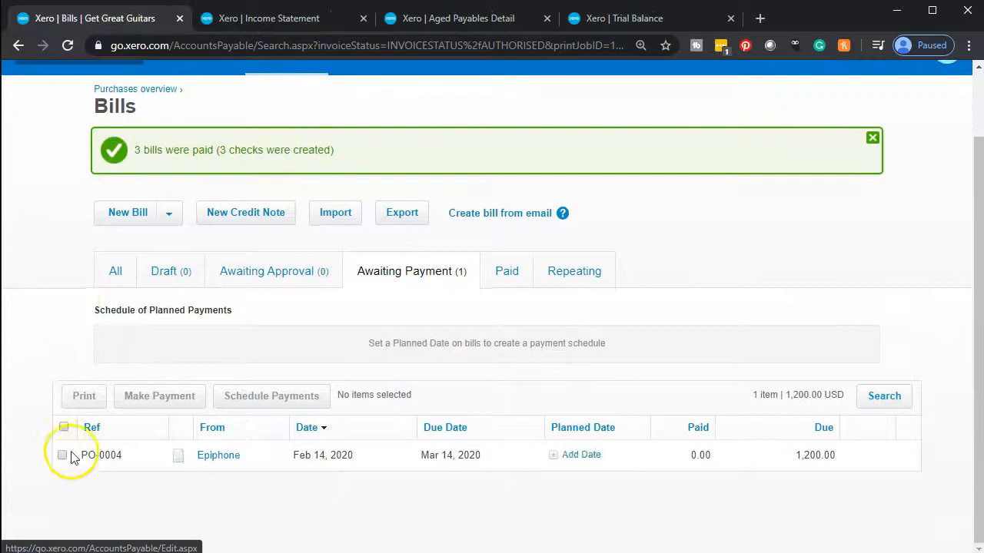
{"action": "left_click", "coordinate": [230, 464]}
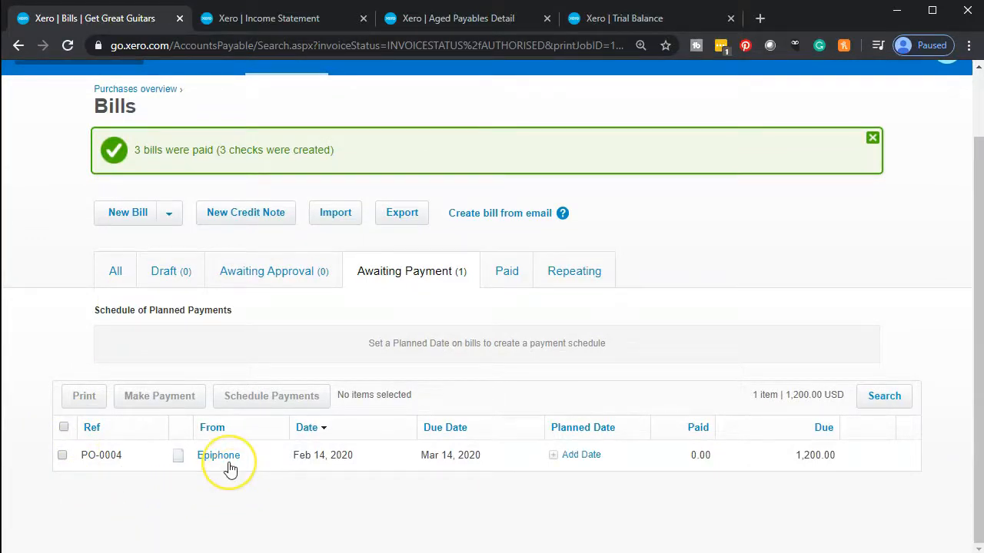
{"action": "scroll", "coordinate": [229, 465], "scroll_direction": "up", "scroll_amount": 1}
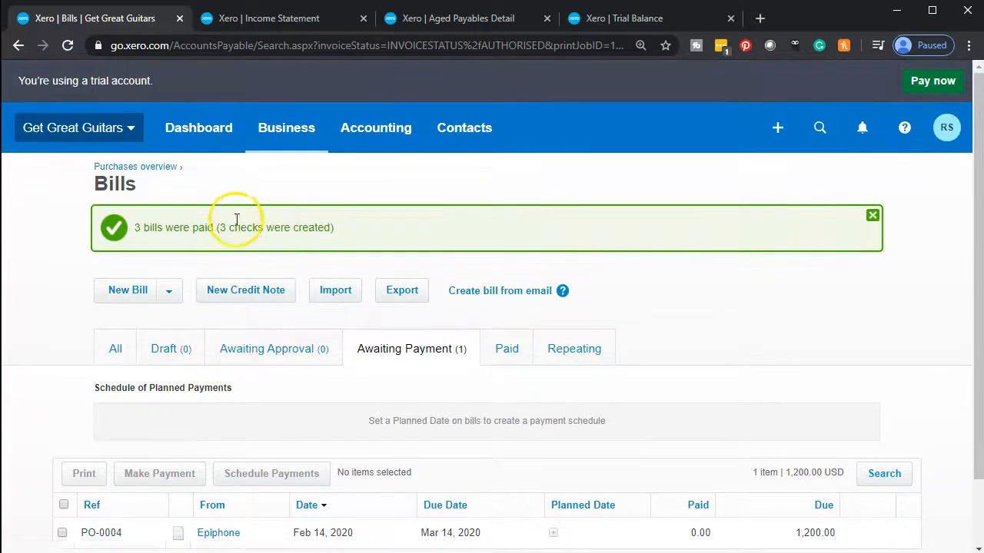
Open the list of checks, select the Verizon, Specrum and Edison checks, and print them as a PDF.
{"action": "left_click", "coordinate": [306, 132]}
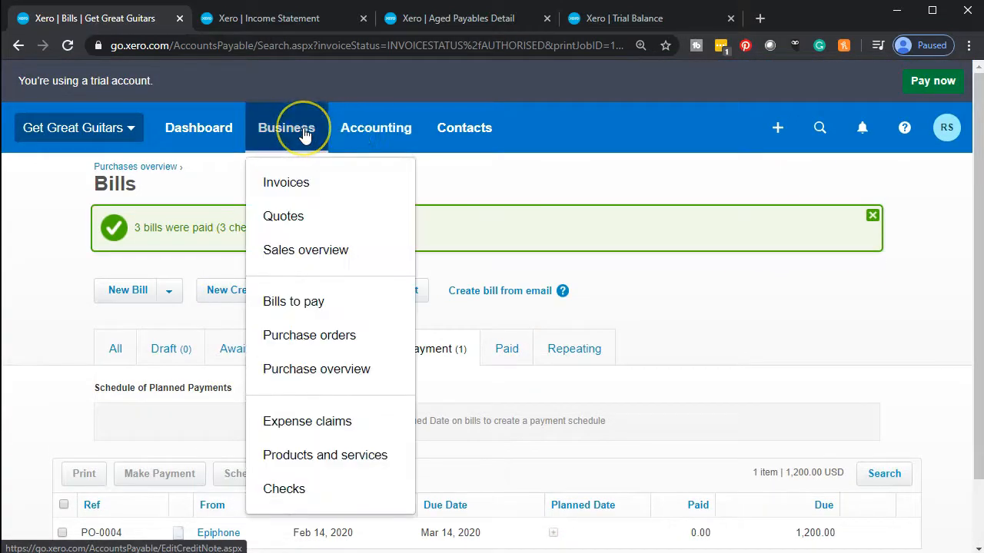
{"action": "left_click", "coordinate": [314, 487]}
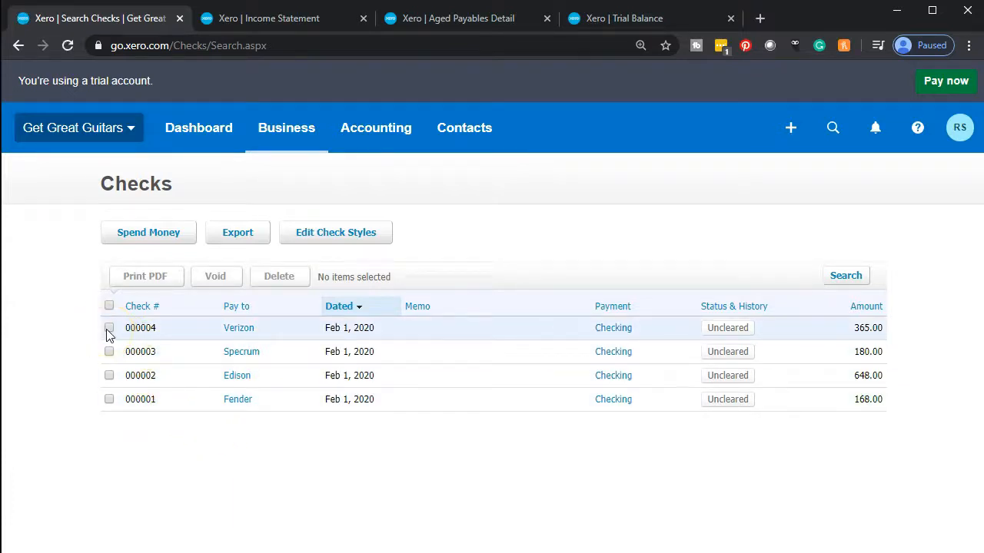
{"action": "left_click", "coordinate": [110, 328]}
{"action": "left_click", "coordinate": [109, 351]}
{"action": "left_click", "coordinate": [109, 377]}
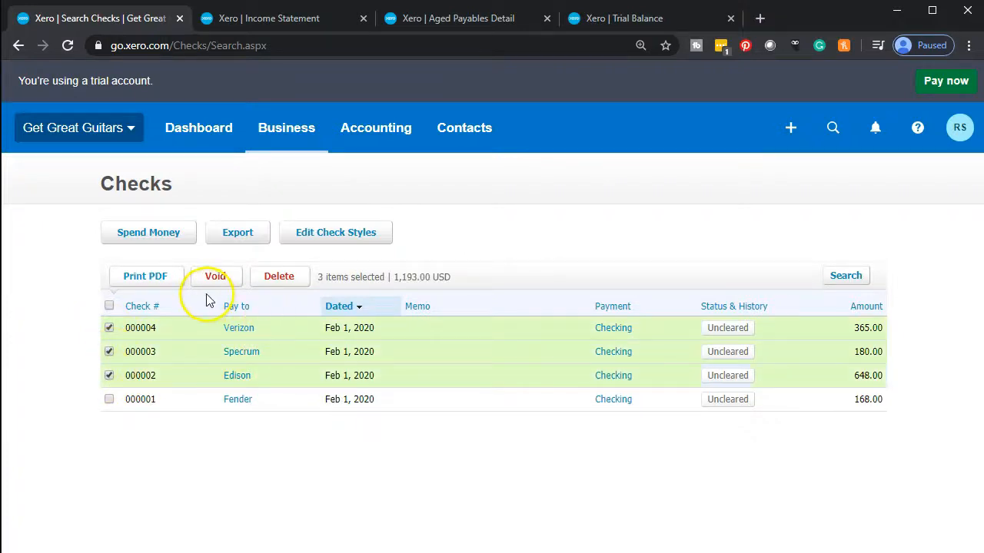
{"action": "left_click", "coordinate": [163, 280]}
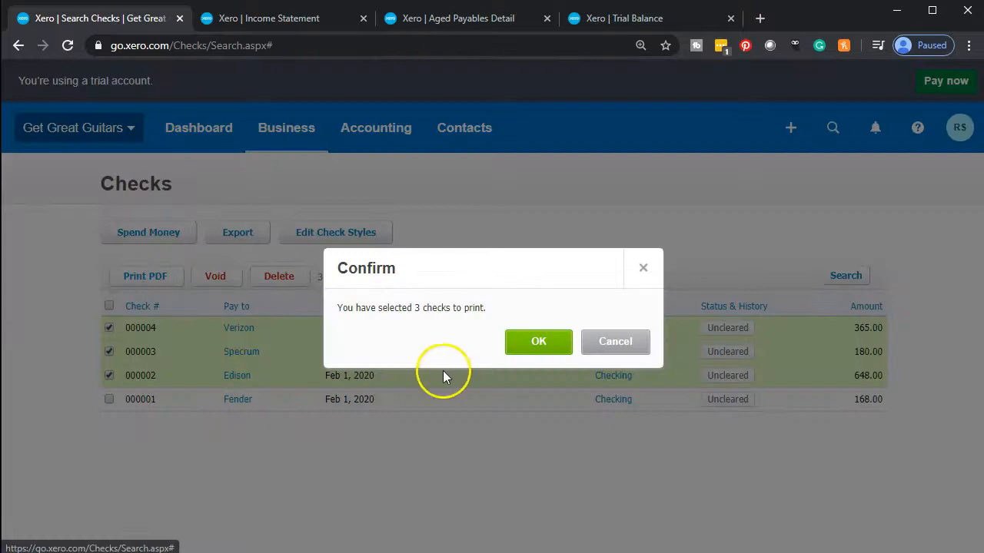
{"action": "left_click", "coordinate": [538, 340]}
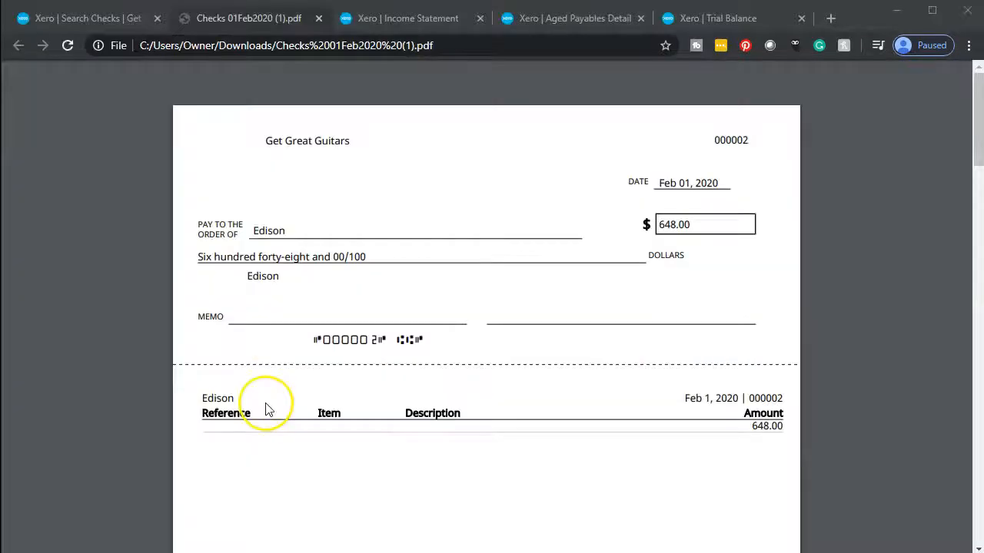
Look through the reprinted Edison, Specrum and Verizon checks and close the PDF.
{"action": "scroll", "coordinate": [263, 406], "scroll_direction": "down", "scroll_amount": 7}
{"action": "scroll", "coordinate": [266, 409], "scroll_direction": "down", "scroll_amount": 12}
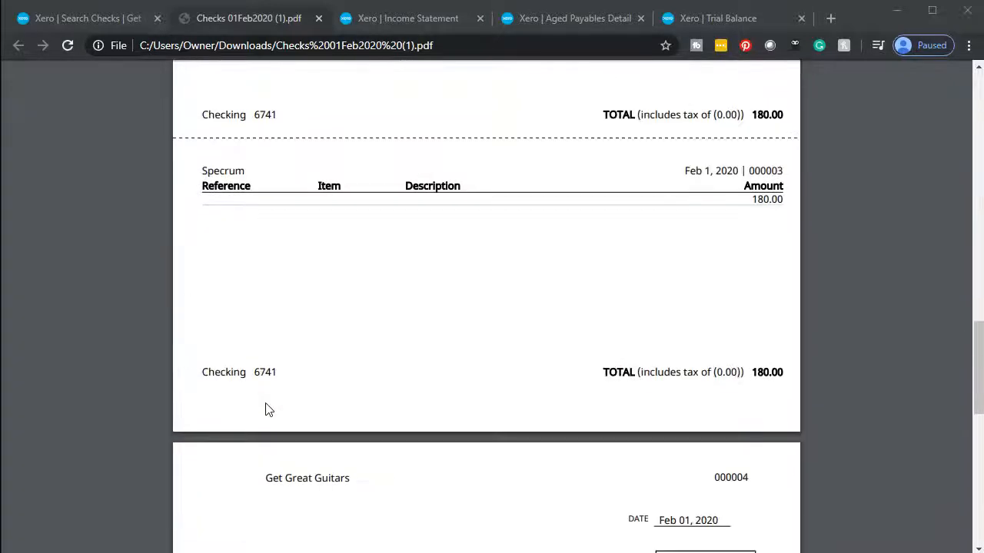
{"action": "scroll", "coordinate": [264, 408], "scroll_direction": "down", "scroll_amount": 2}
{"action": "scroll", "coordinate": [264, 408], "scroll_direction": "up", "scroll_amount": 15}
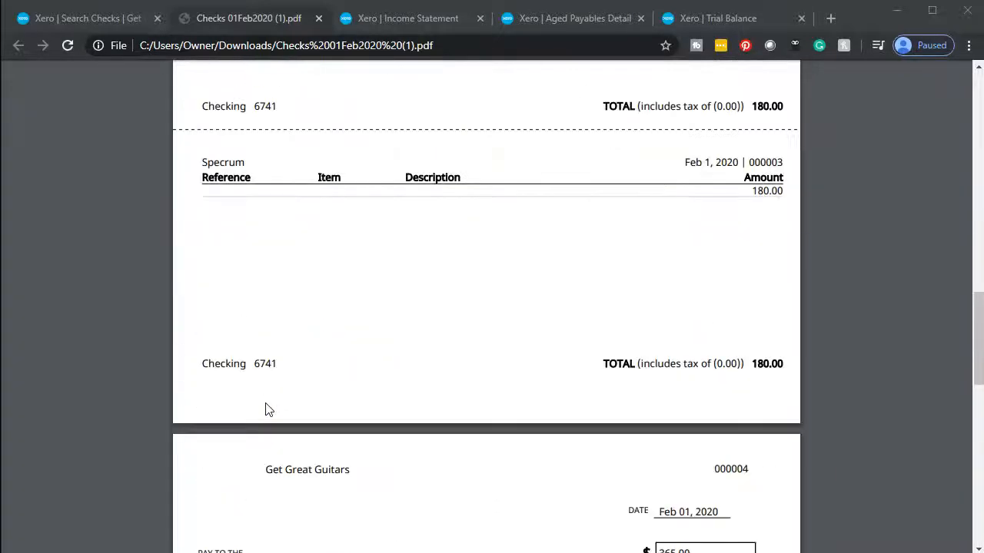
{"action": "left_click", "coordinate": [318, 18]}
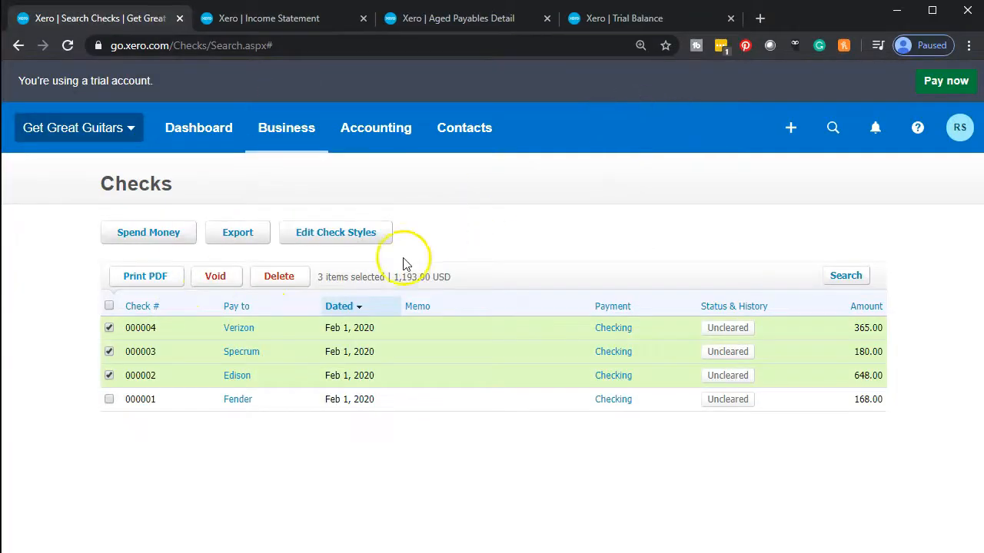
Update the Trial Balance report in its browser tab and review the account balances.
{"action": "left_click", "coordinate": [601, 17]}
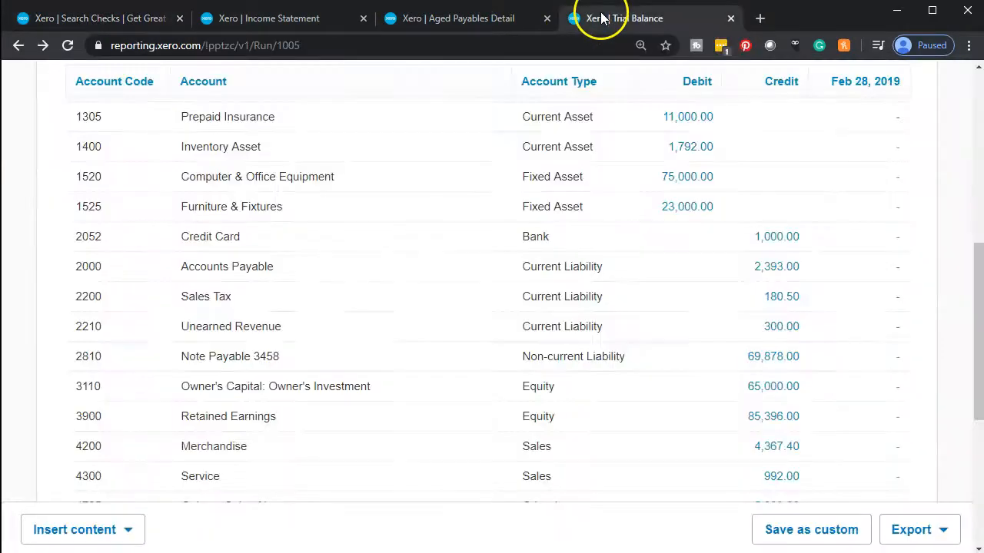
{"action": "scroll", "coordinate": [431, 308], "scroll_direction": "up", "scroll_amount": 5}
{"action": "left_click", "coordinate": [466, 192]}
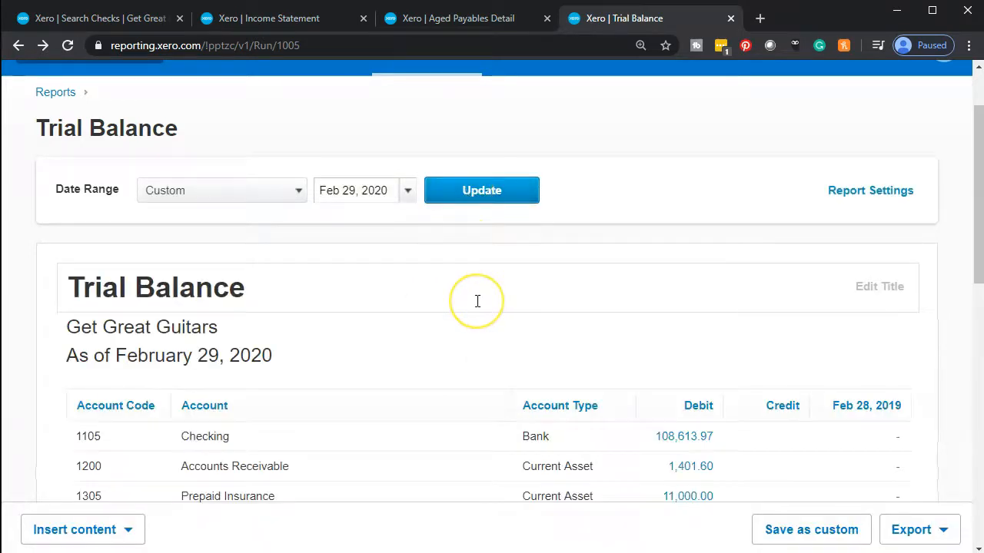
{"action": "scroll", "coordinate": [476, 300], "scroll_direction": "down", "scroll_amount": 2}
{"action": "scroll", "coordinate": [476, 307], "scroll_direction": "down", "scroll_amount": 1}
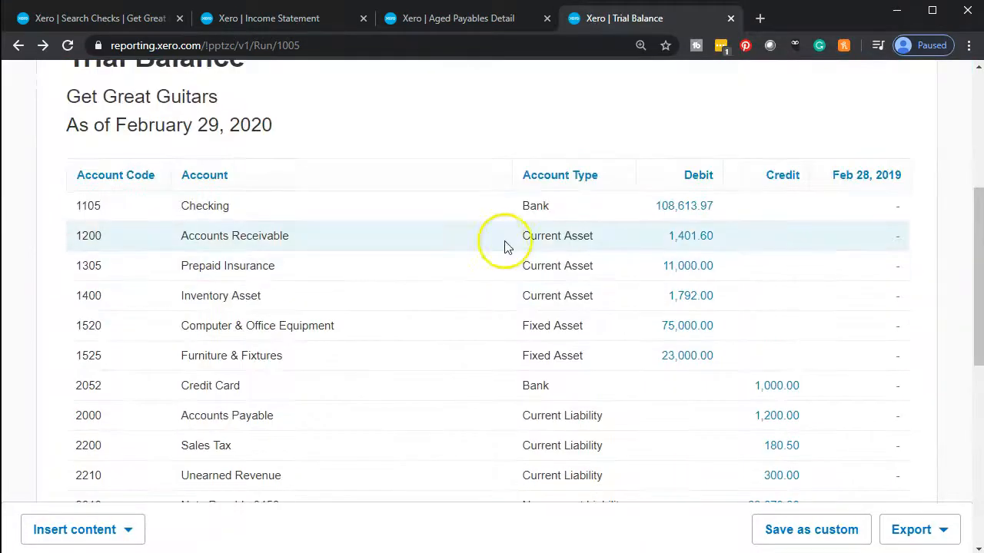
Open the Checking account's transactions from the Trial Balance, examine the Specrum, Verizon and Edison payments, and return to the report.
{"action": "left_click", "coordinate": [686, 207]}
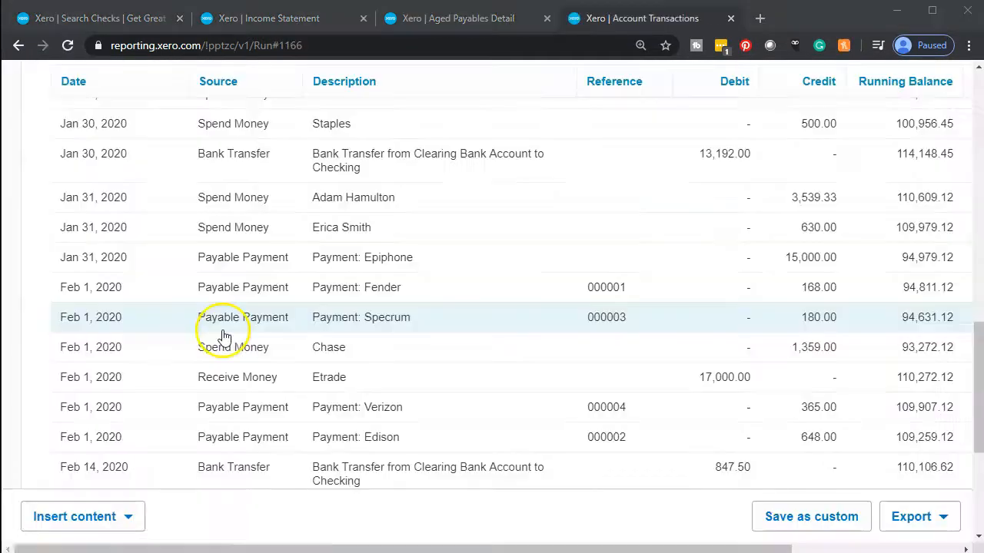
{"action": "scroll", "coordinate": [220, 334], "scroll_direction": "down", "scroll_amount": 2}
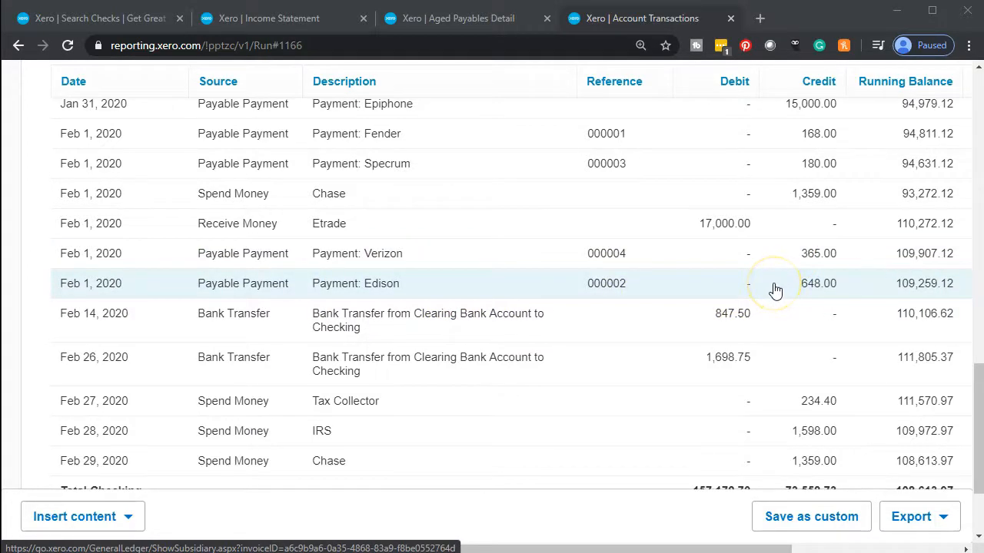
{"action": "scroll", "coordinate": [208, 377], "scroll_direction": "up", "scroll_amount": 10}
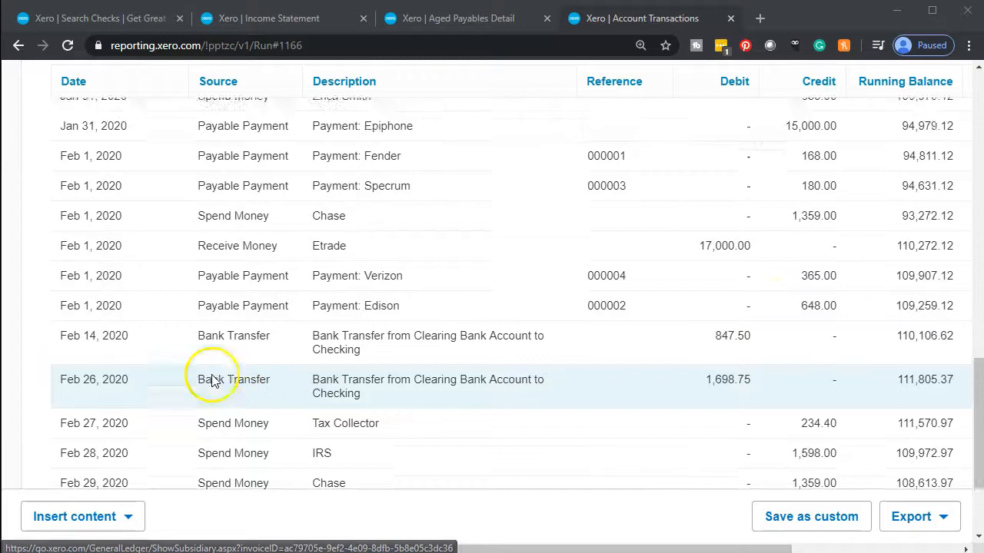
{"action": "scroll", "coordinate": [134, 244], "scroll_direction": "up", "scroll_amount": 5}
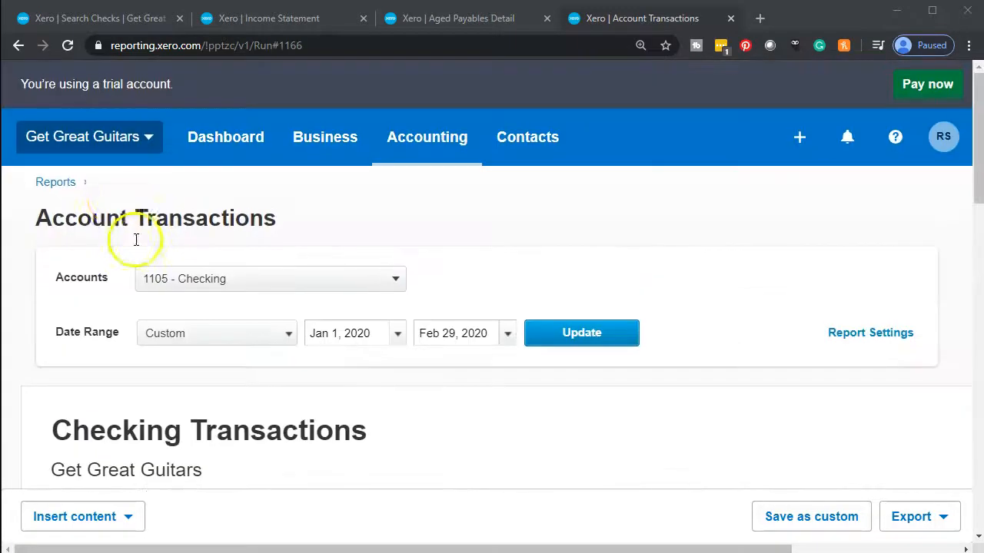
{"action": "left_click", "coordinate": [19, 47]}
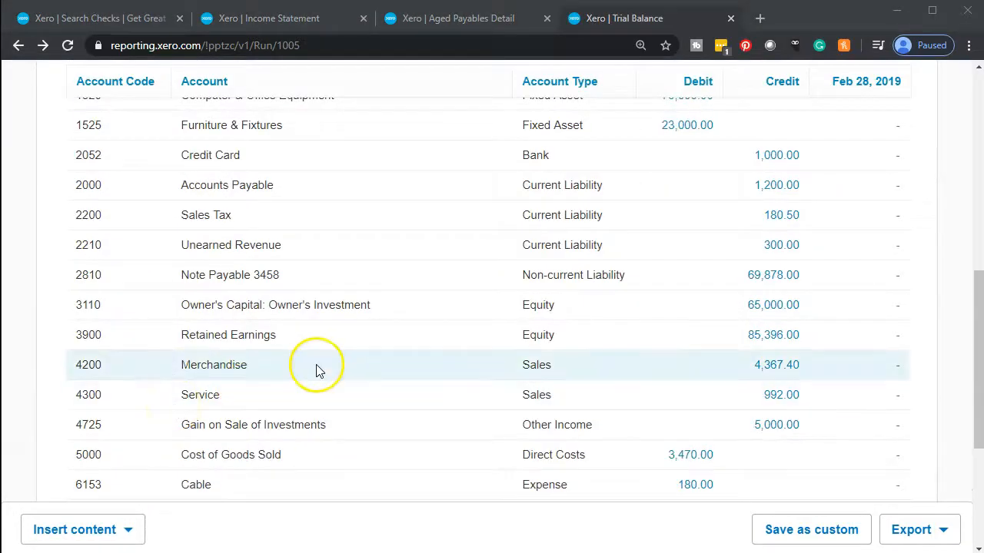
Open the Accounts Payable transactions from the Trial Balance, examine the bills, payments and closing balance, and return to the report.
{"action": "left_click", "coordinate": [773, 191]}
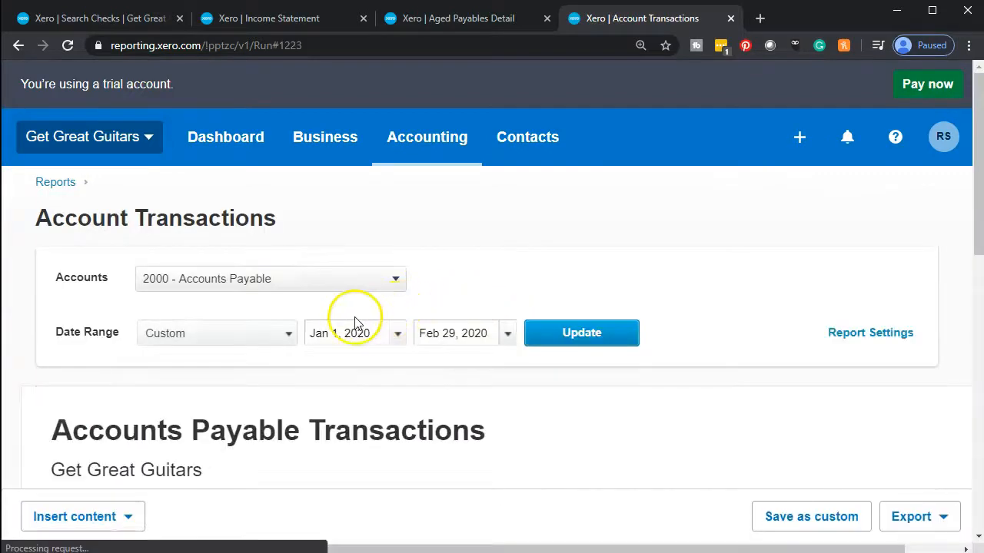
{"action": "scroll", "coordinate": [311, 318], "scroll_direction": "down", "scroll_amount": 7}
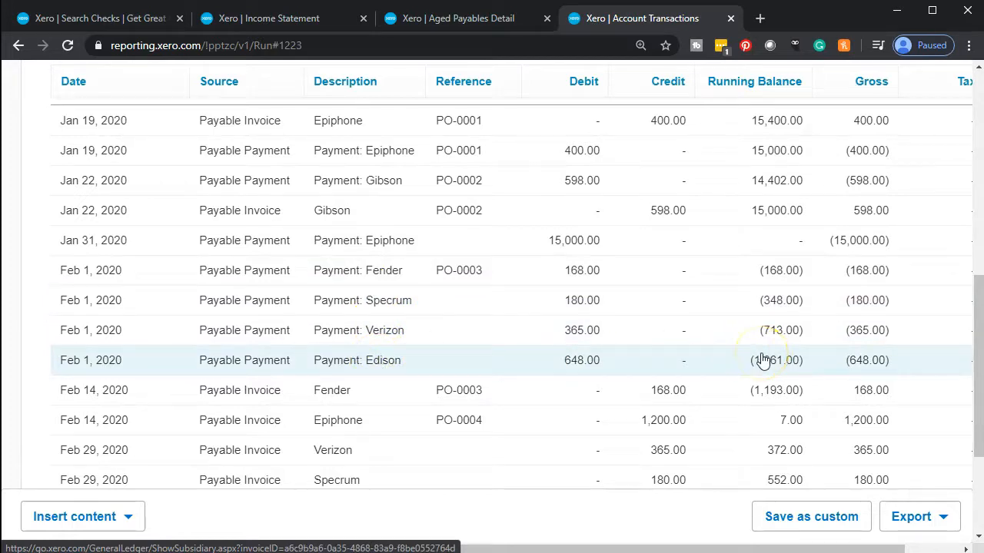
{"action": "scroll", "coordinate": [762, 360], "scroll_direction": "down", "scroll_amount": 2}
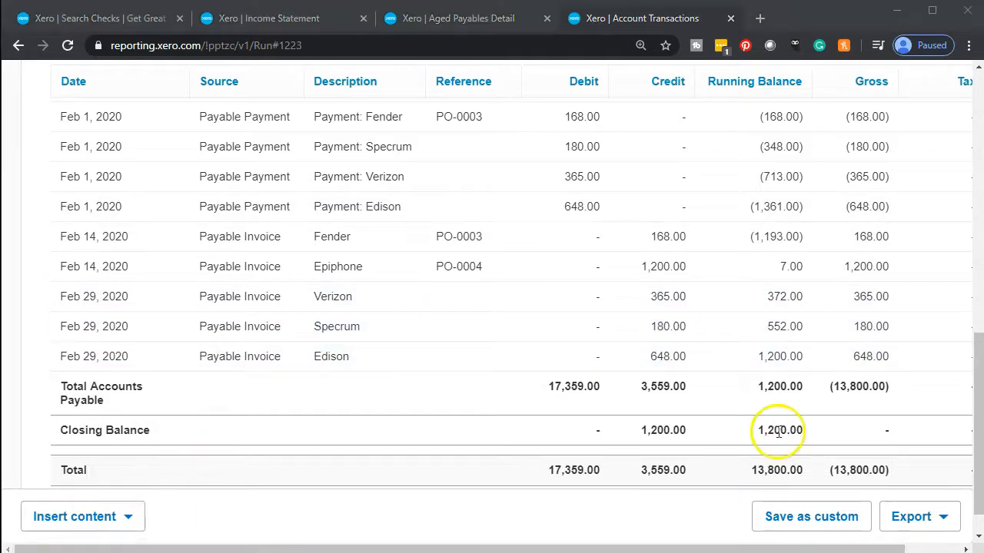
{"action": "scroll", "coordinate": [274, 404], "scroll_direction": "up", "scroll_amount": 1}
{"action": "scroll", "coordinate": [274, 404], "scroll_direction": "up", "scroll_amount": 5}
{"action": "left_click", "coordinate": [19, 44]}
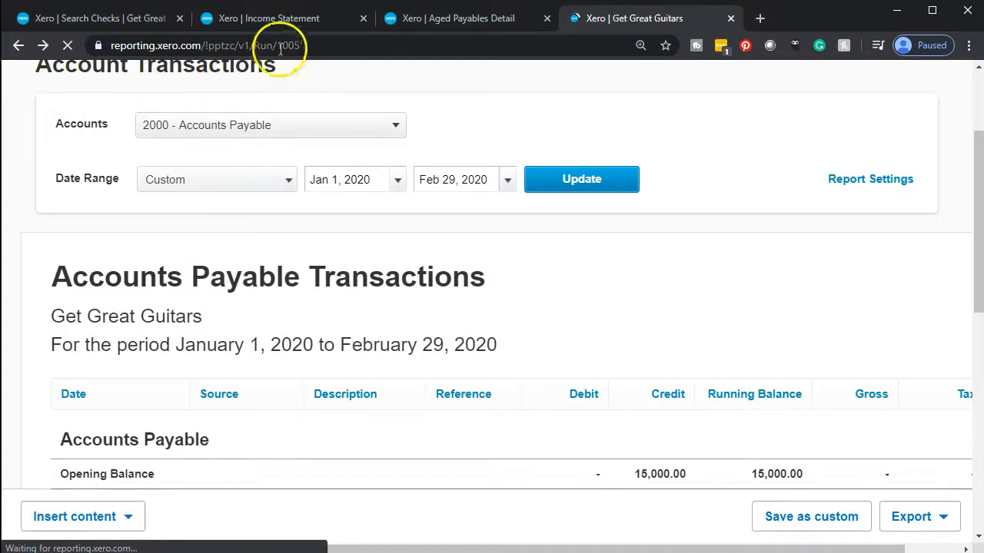
Review the open bills in the Aged Payables Detail report and update the report.
{"action": "left_click", "coordinate": [460, 20]}
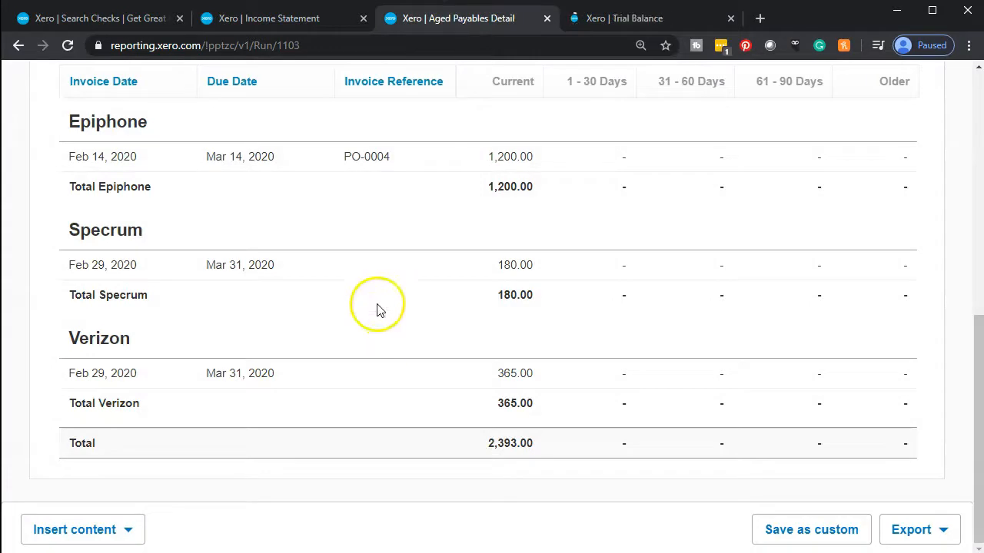
{"action": "scroll", "coordinate": [373, 307], "scroll_direction": "up", "scroll_amount": 10}
{"action": "scroll", "coordinate": [366, 311], "scroll_direction": "down", "scroll_amount": 4}
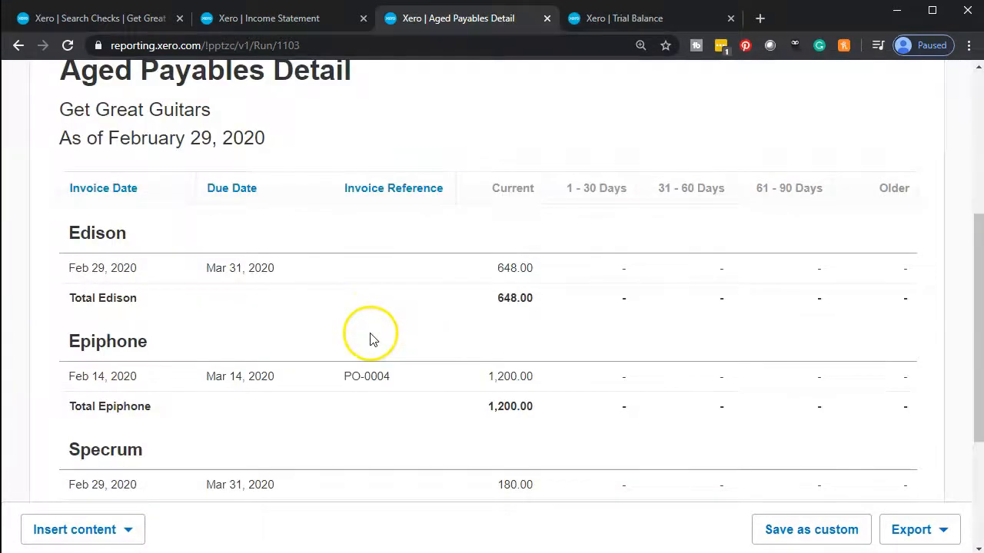
{"action": "scroll", "coordinate": [372, 338], "scroll_direction": "down", "scroll_amount": 1}
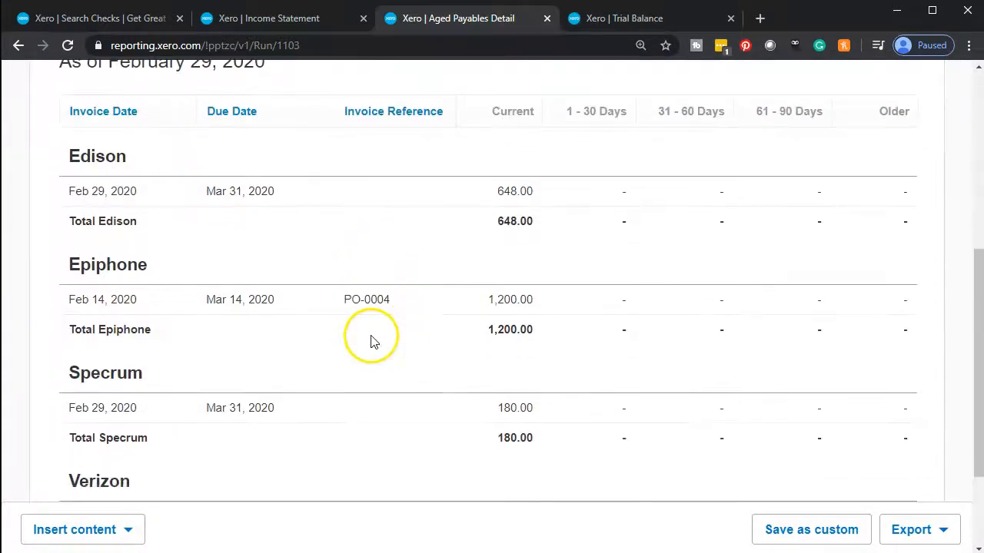
{"action": "left_click", "coordinate": [512, 356]}
{"action": "scroll", "coordinate": [514, 362], "scroll_direction": "up", "scroll_amount": 5}
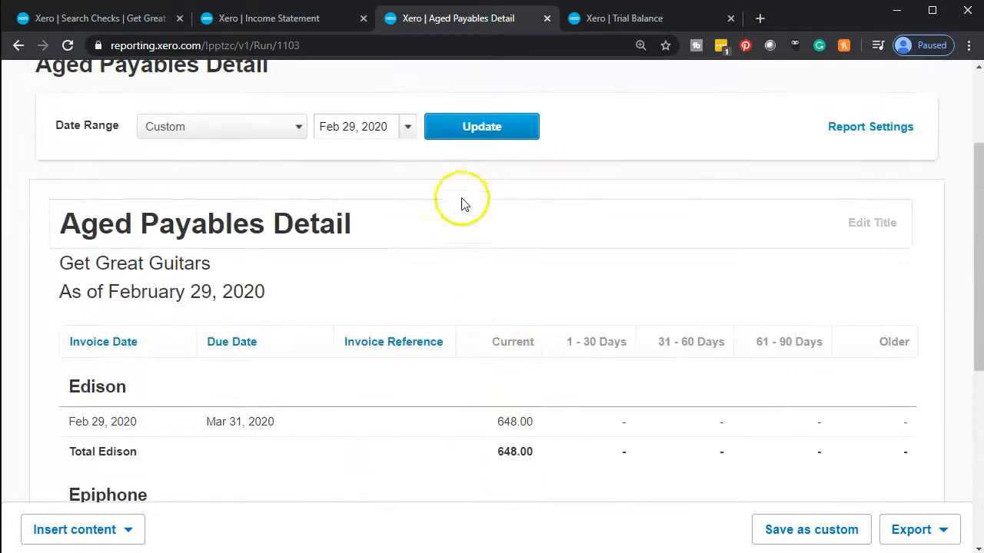
{"action": "left_click", "coordinate": [476, 127]}
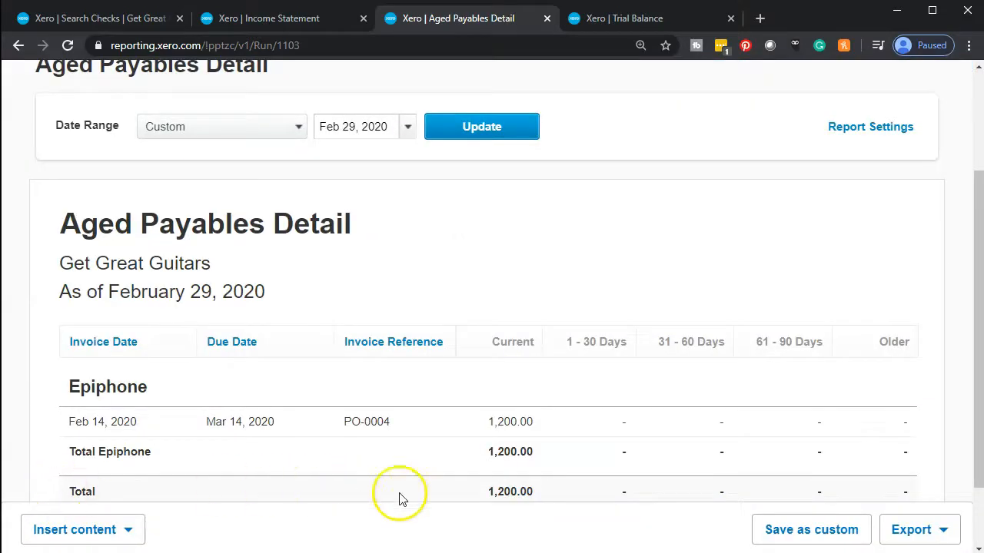
Compare the Accounts Payable balance in the Trial Balance with the Aged Payables Detail total.
{"action": "left_click", "coordinate": [628, 19]}
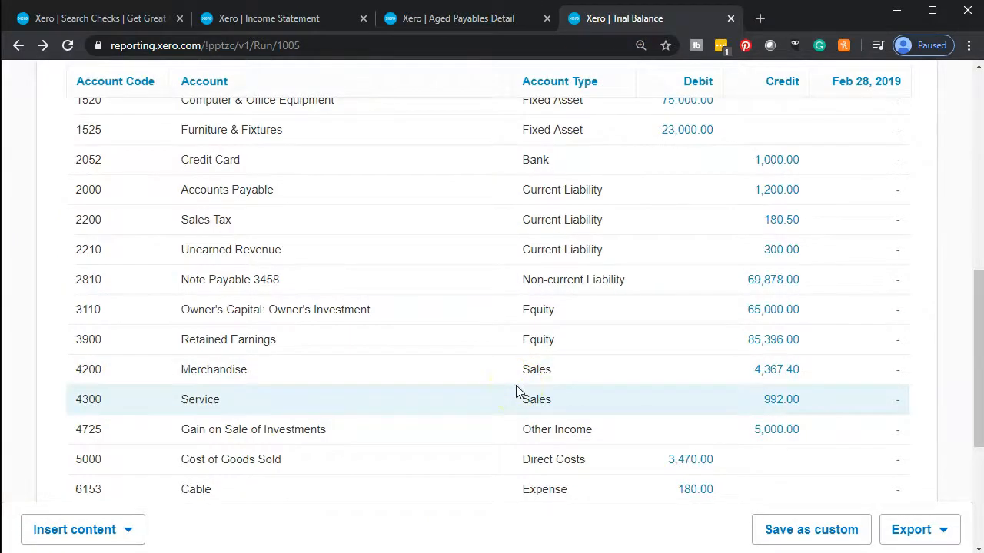
{"action": "scroll", "coordinate": [516, 392], "scroll_direction": "up", "scroll_amount": 4}
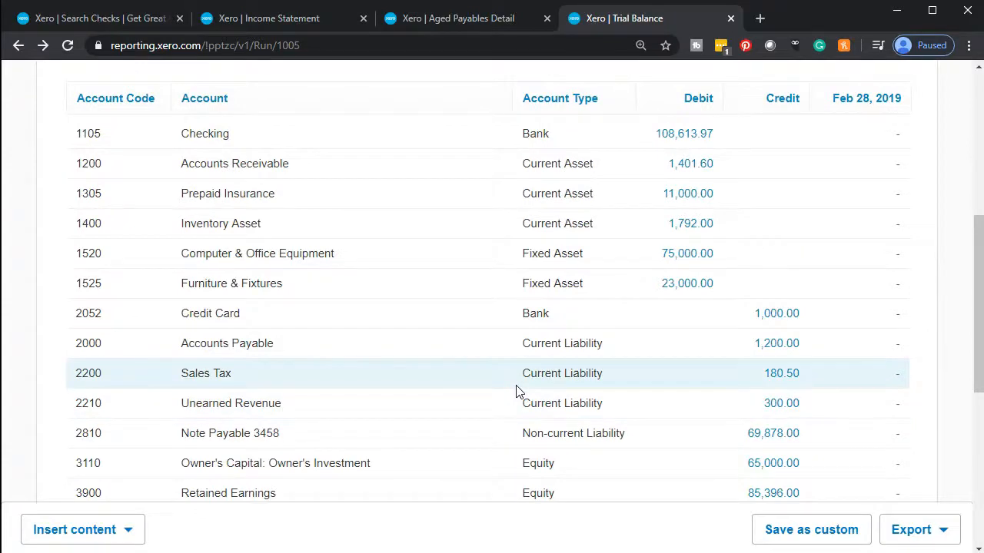
{"action": "left_click", "coordinate": [780, 351]}
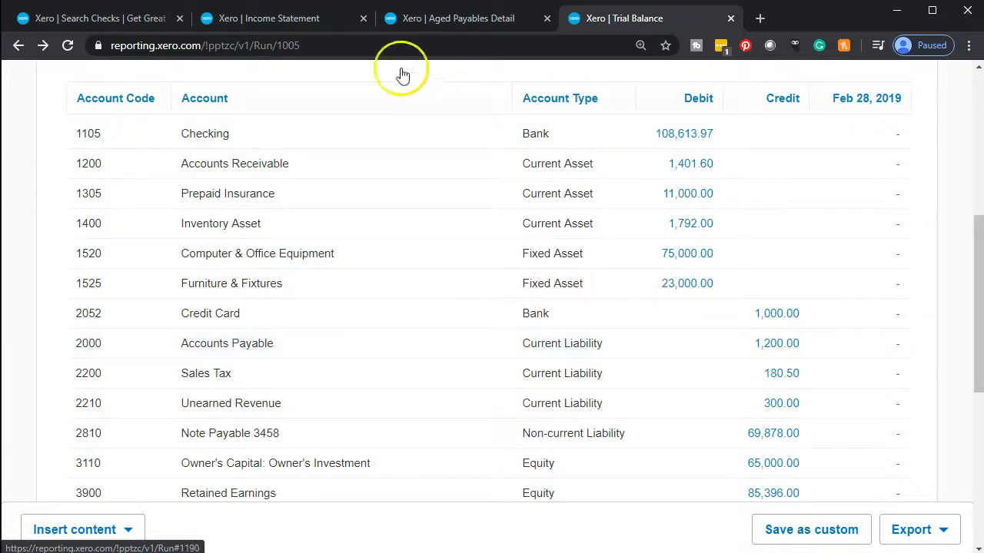
Update the Income Statement for the month ended February 29, 2020, and review its income and expenses.
{"action": "left_click", "coordinate": [323, 18]}
{"action": "scroll", "coordinate": [388, 190], "scroll_direction": "up", "scroll_amount": 6}
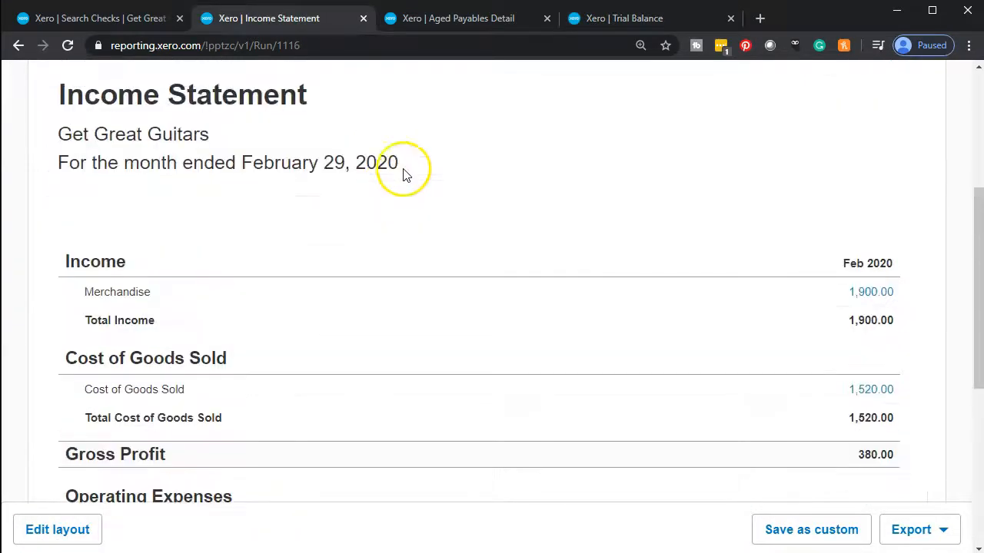
{"action": "left_click", "coordinate": [565, 158]}
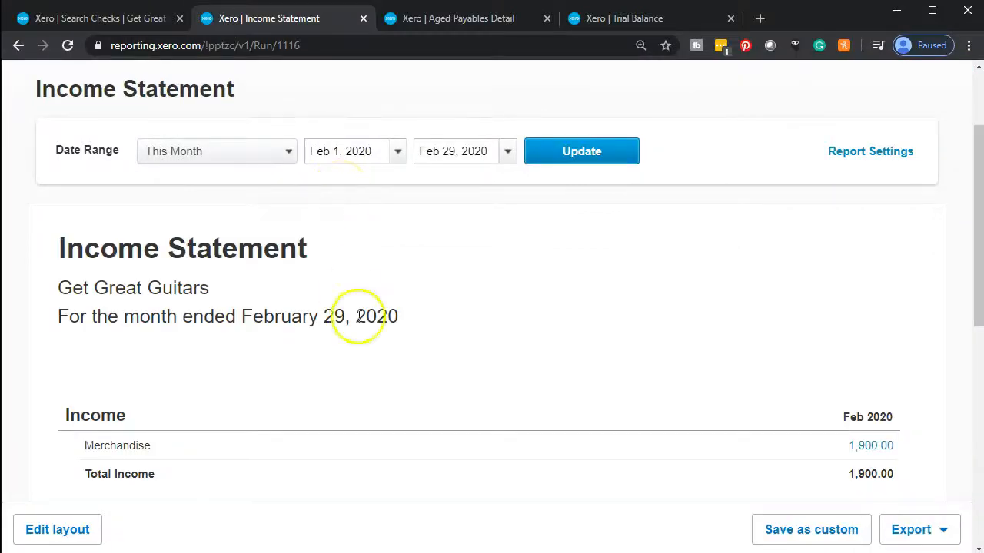
{"action": "scroll", "coordinate": [385, 340], "scroll_direction": "down", "scroll_amount": 2}
{"action": "scroll", "coordinate": [386, 340], "scroll_direction": "down", "scroll_amount": 4}
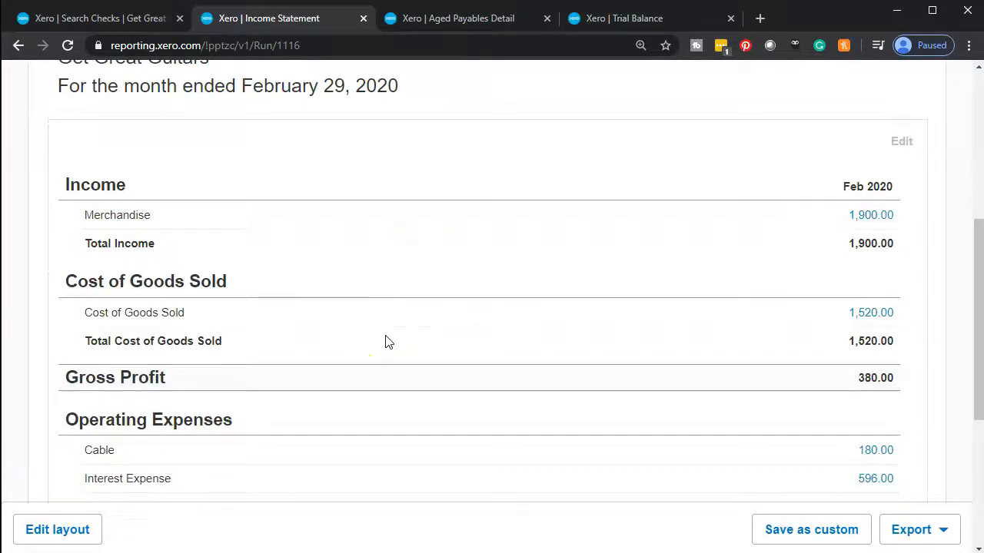